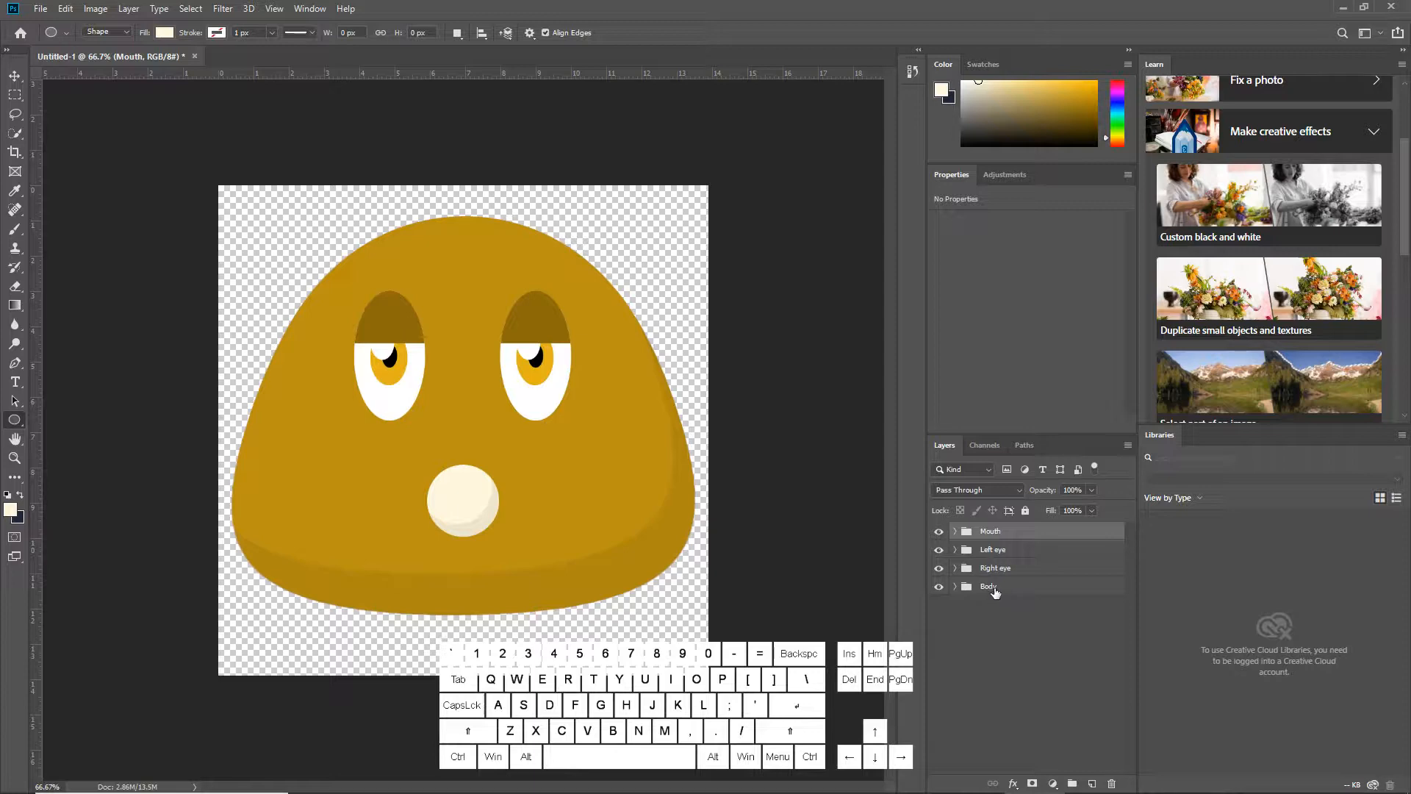
Group the Mouth, Left eye, Right eye and Body layers together and name the group Fred main
shift+click(995, 588)
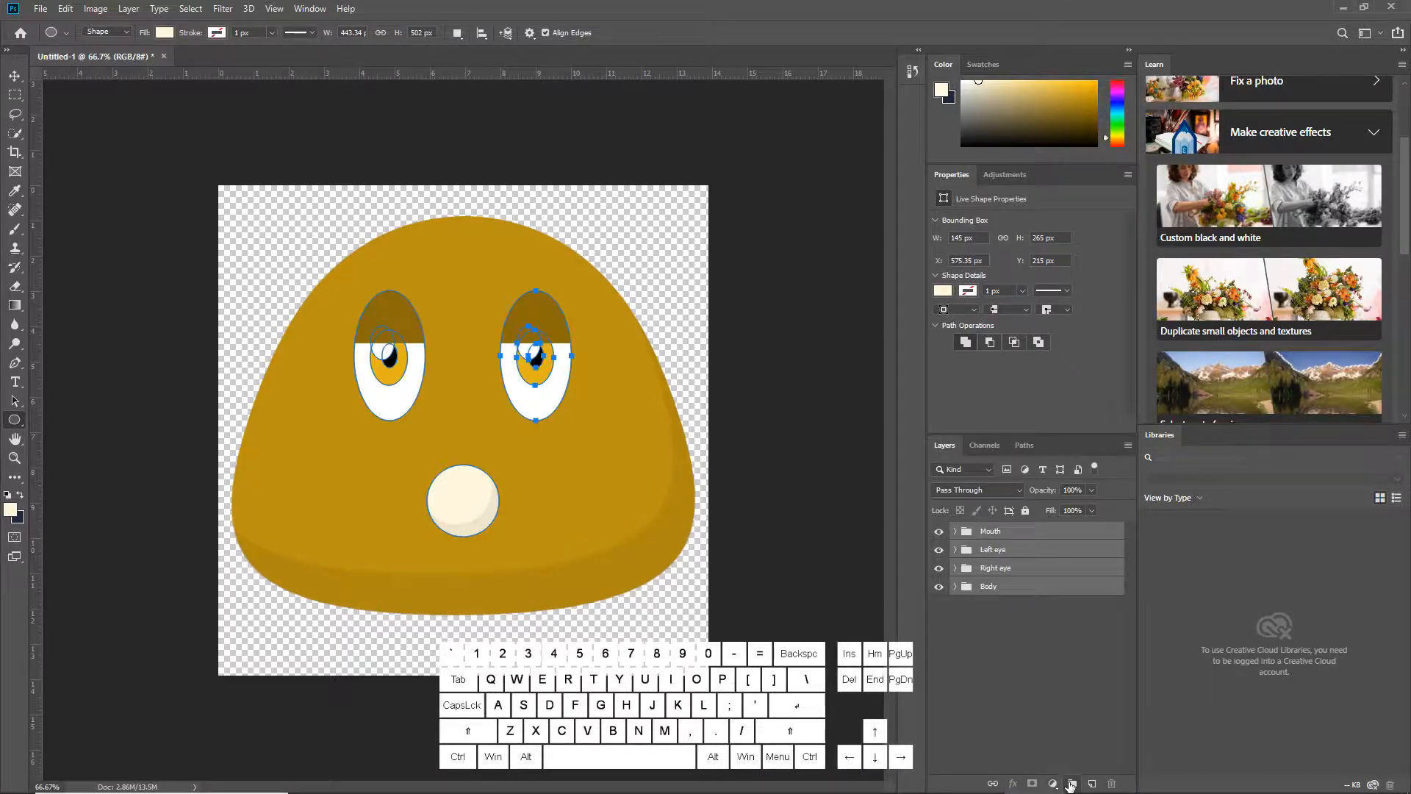
click(1070, 784)
double_click(993, 532)
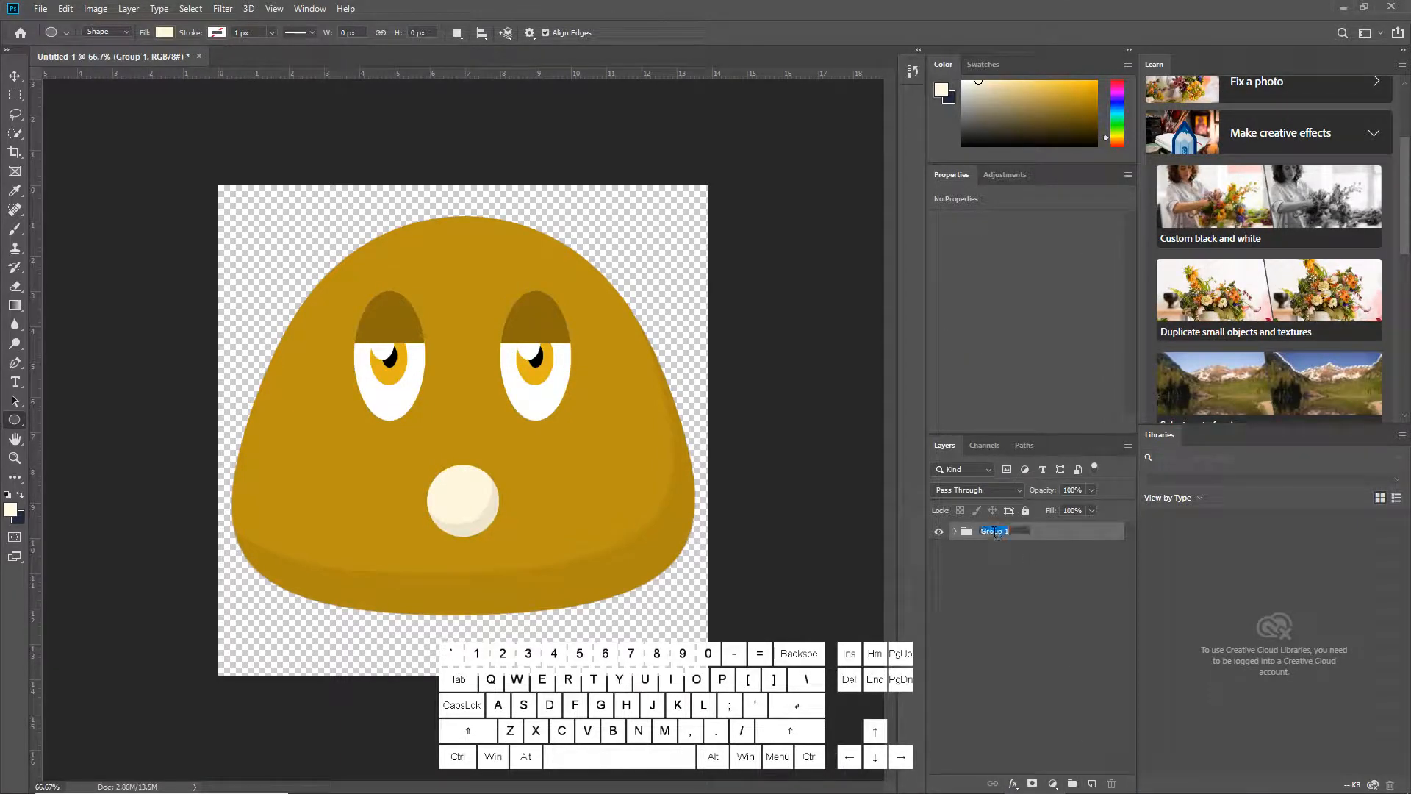
text(Fred main)
key(Return)
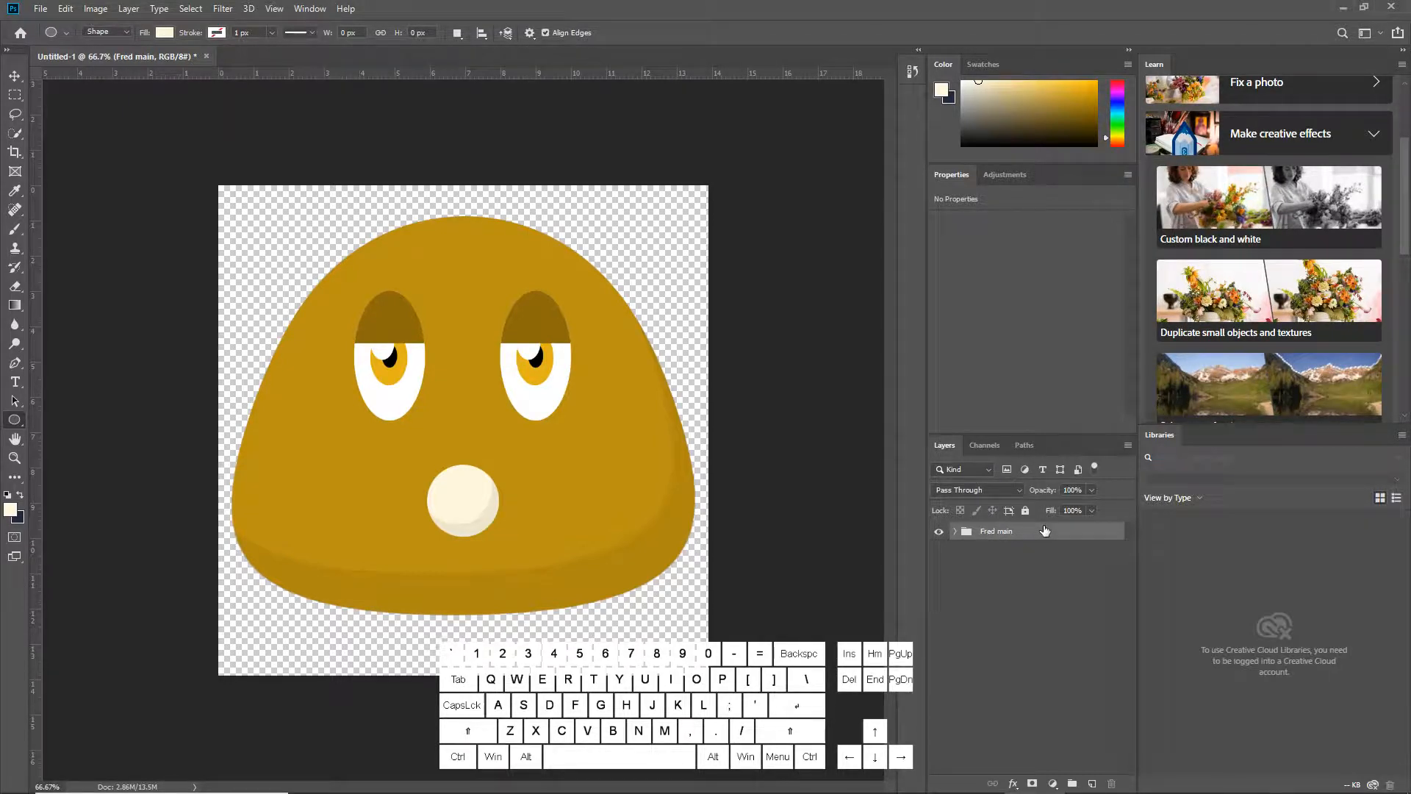
Duplicate the Fred main group and name the copy Fred 1
right_click(1034, 541)
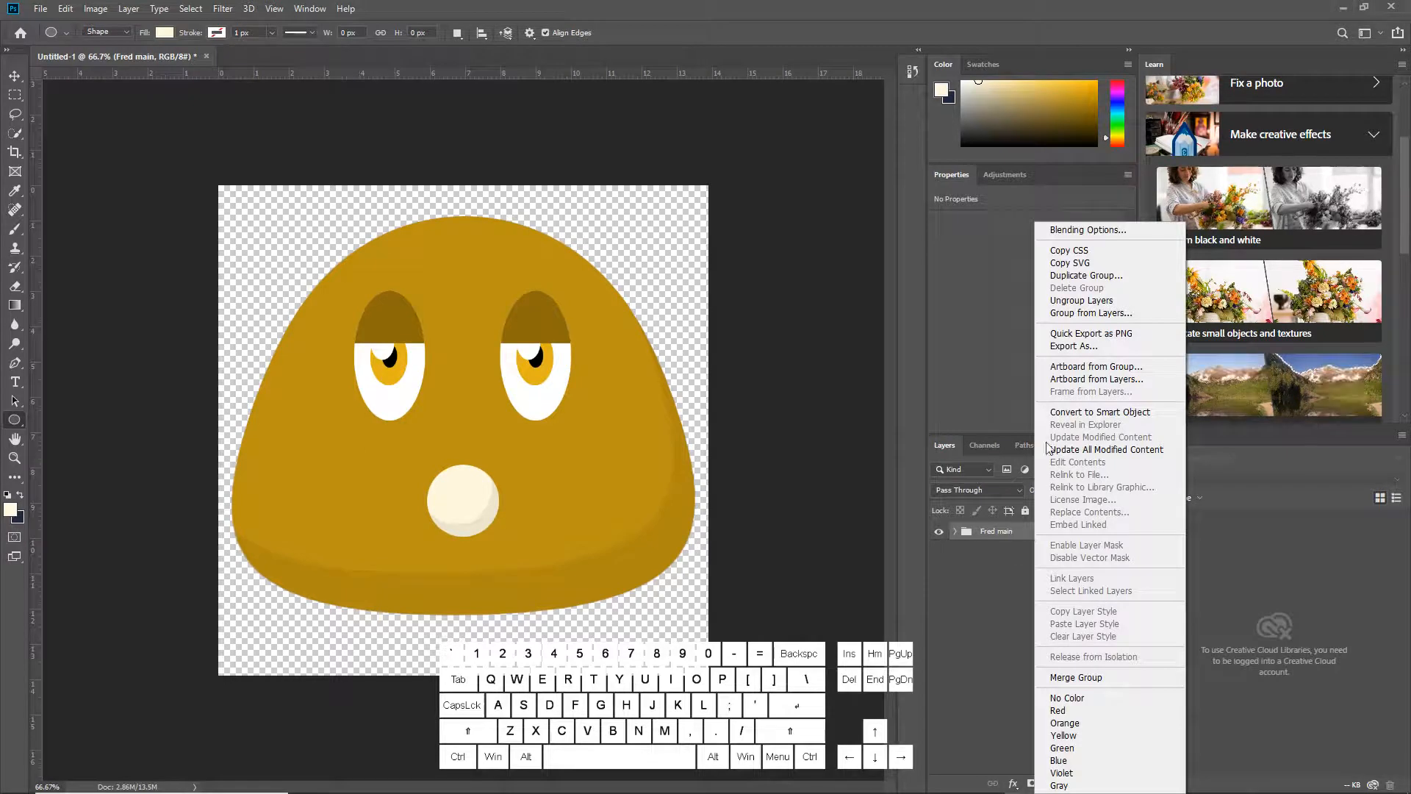
click(1093, 276)
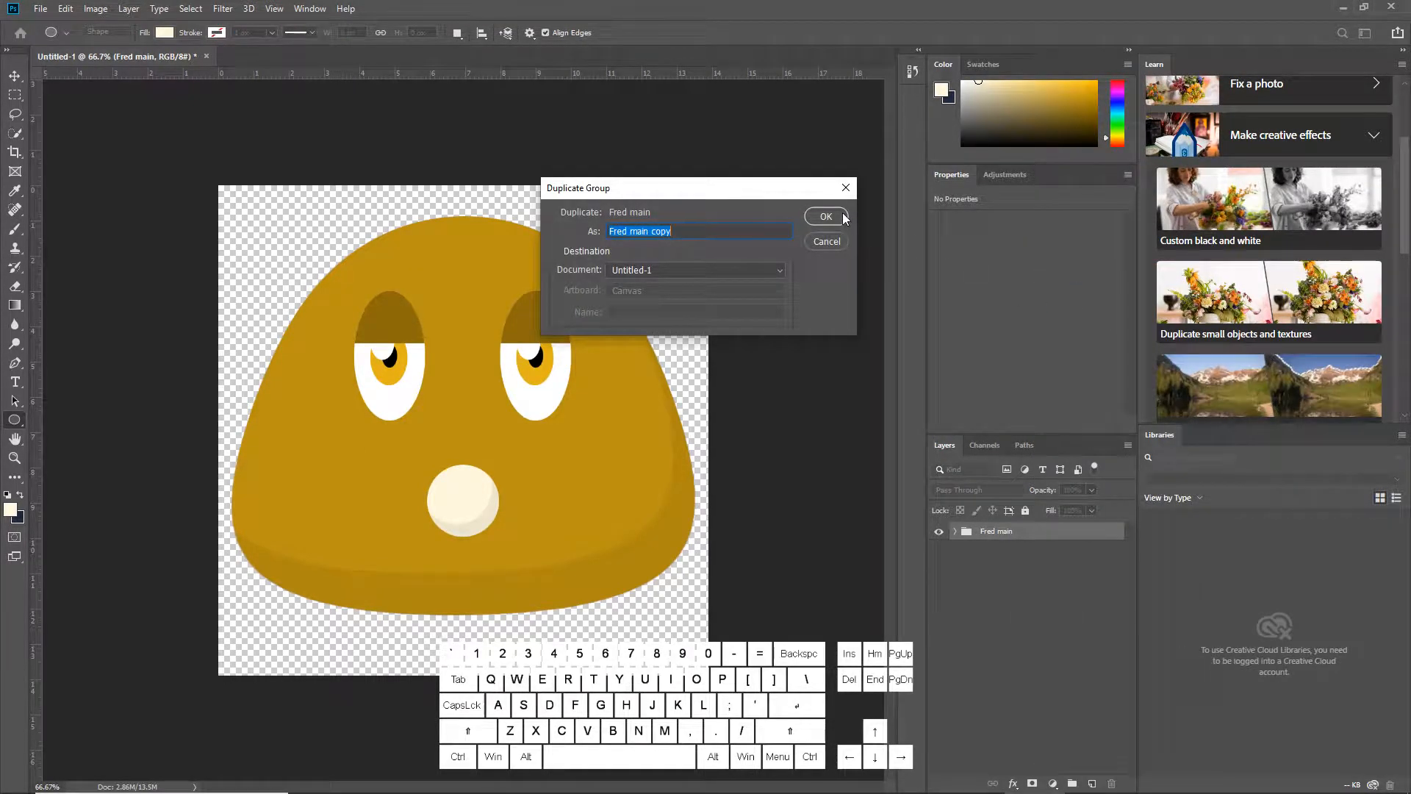
key(End)
key(BackSpace)
key(BackSpace)
key(BackSpace)
key(BackSpace)
key(BackSpace)
key(BackSpace)
key(BackSpace)
key(BackSpace)
key(BackSpace)
text(1)
click(826, 216)
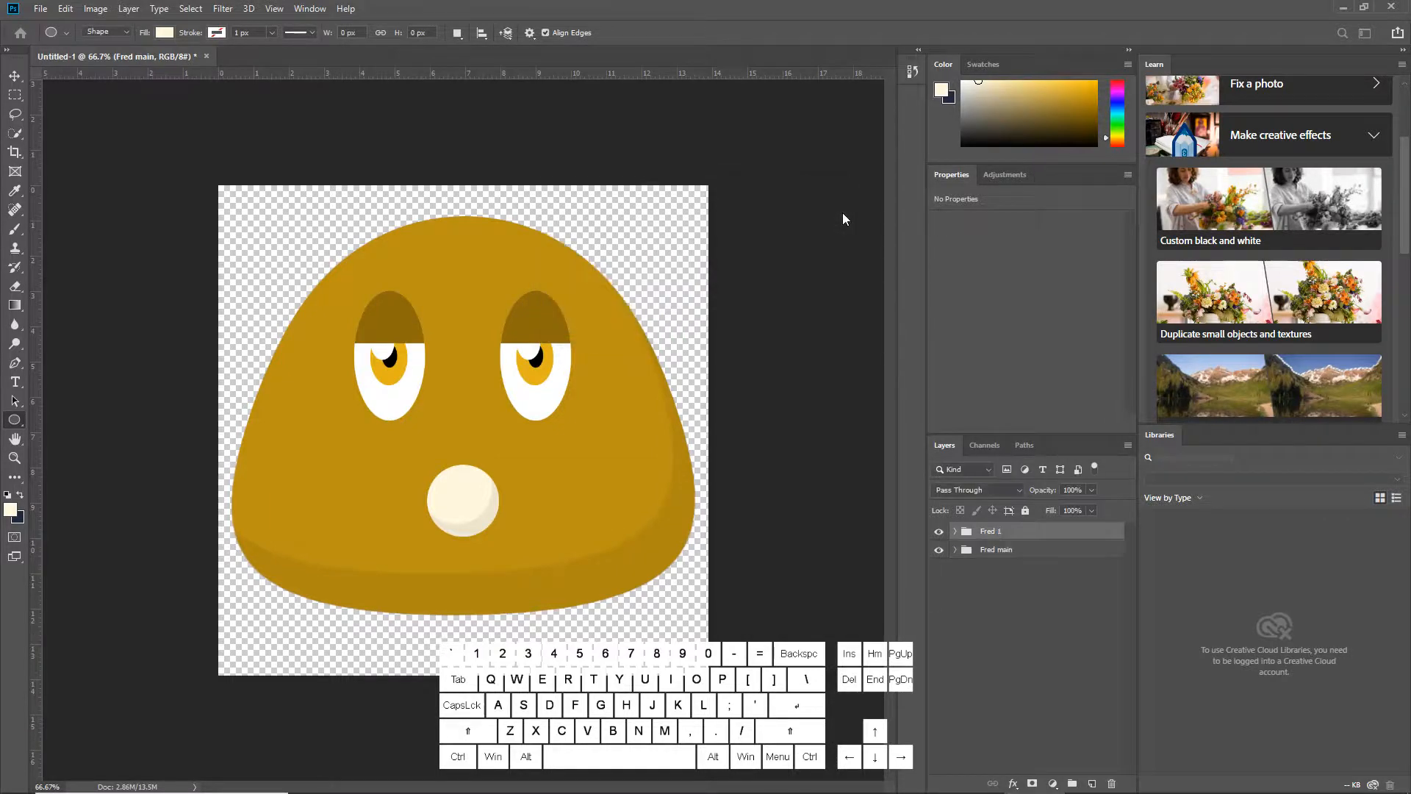
Hide Fred main, then warp Fred 1's body ellipse by pulling both bottom corners inward and upward
click(939, 550)
click(956, 531)
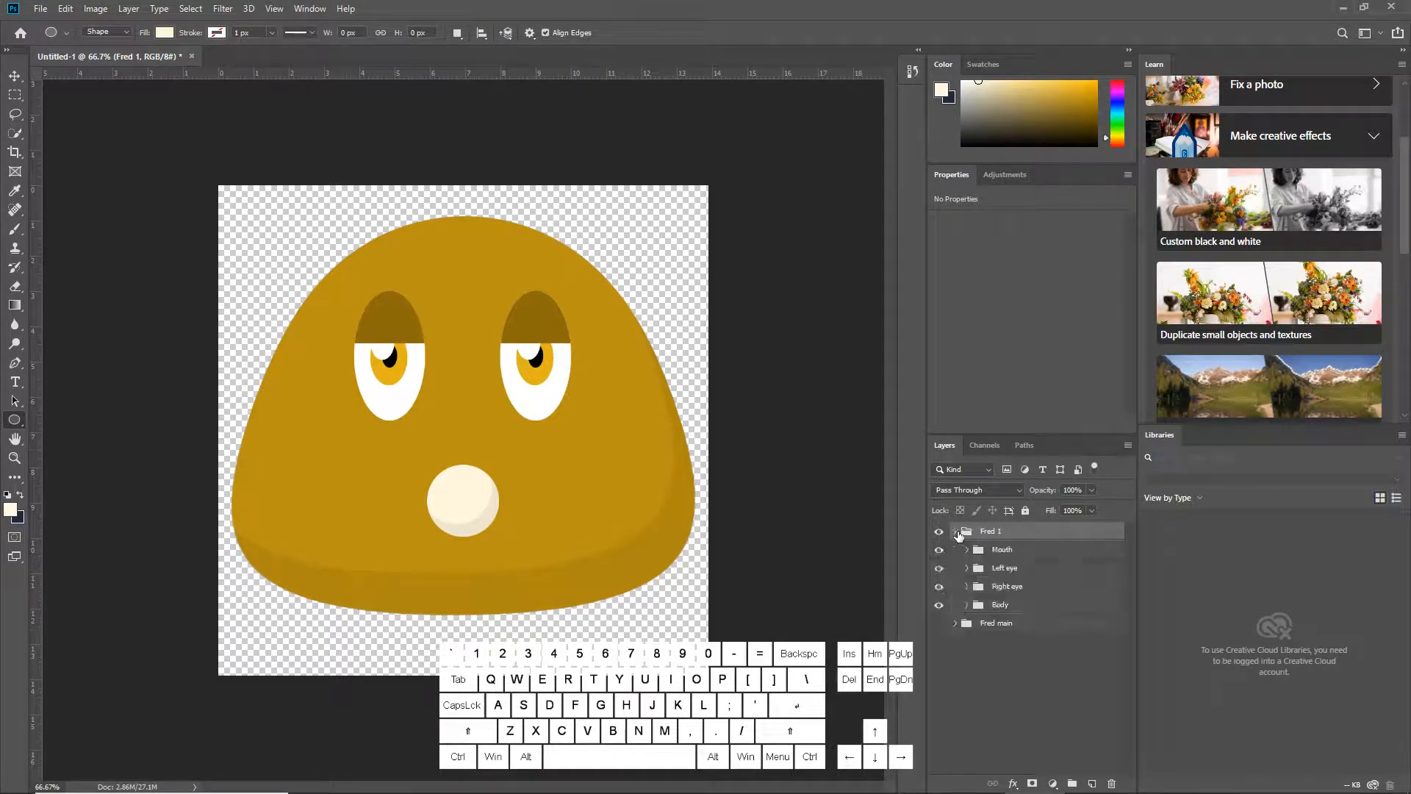
click(966, 604)
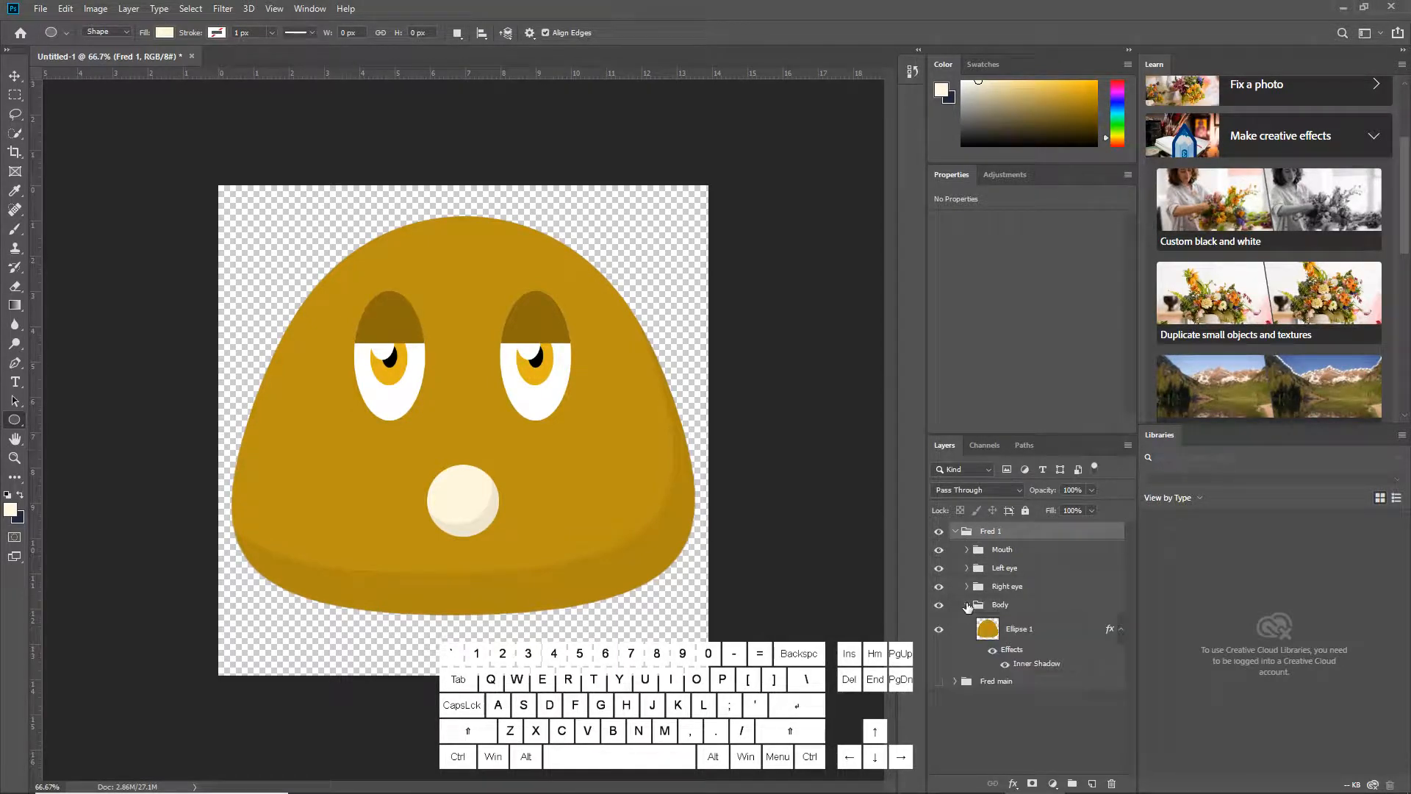
click(1043, 633)
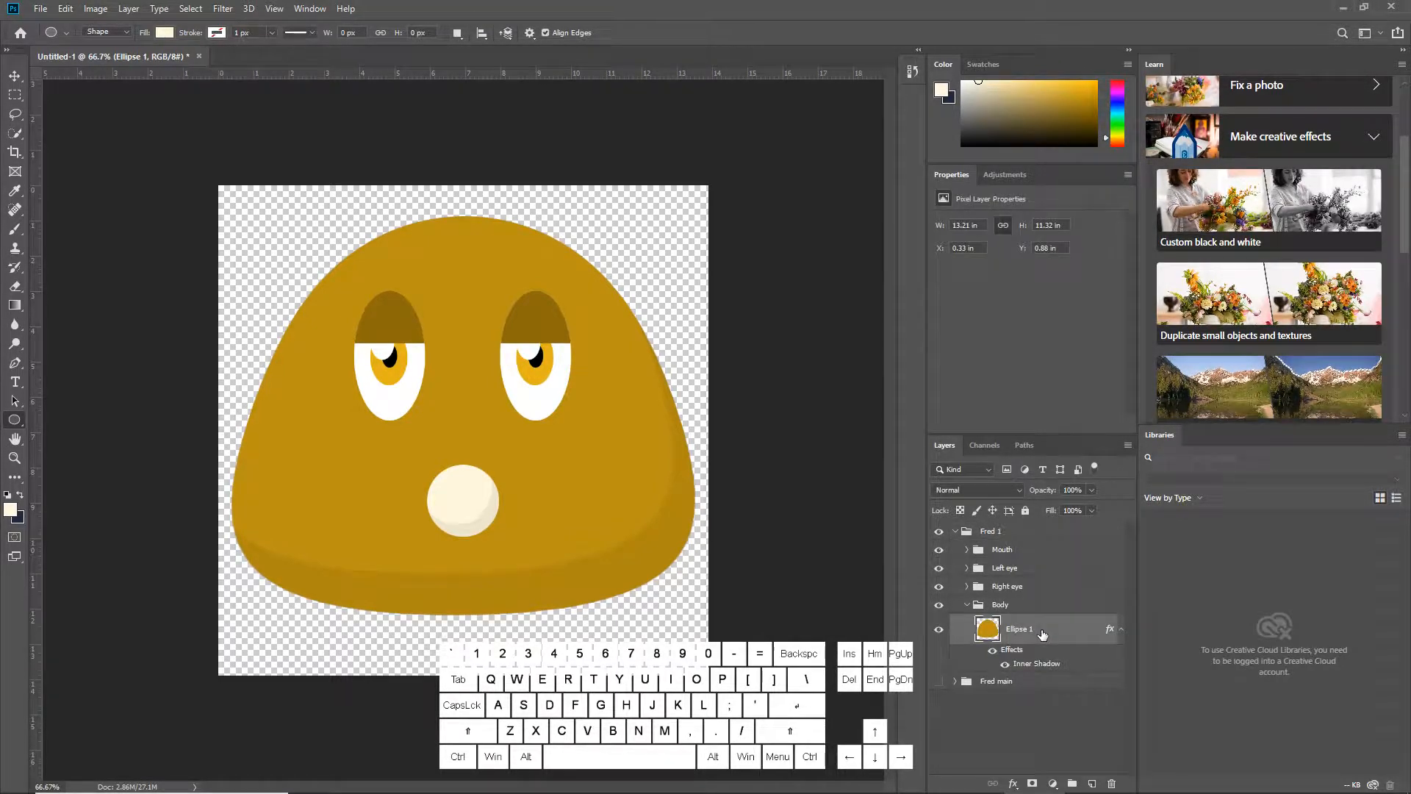
click(66, 9)
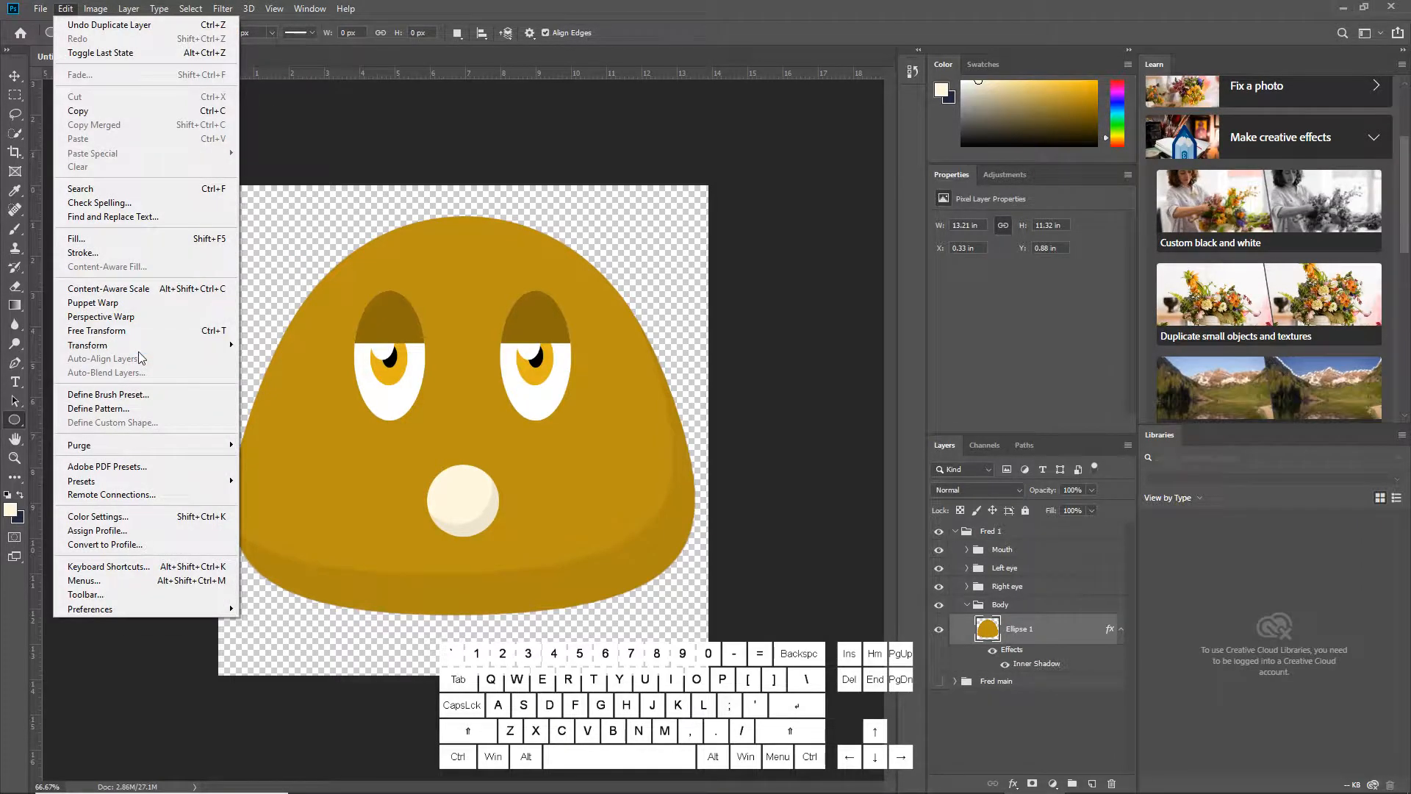
mouse_move(157, 349)
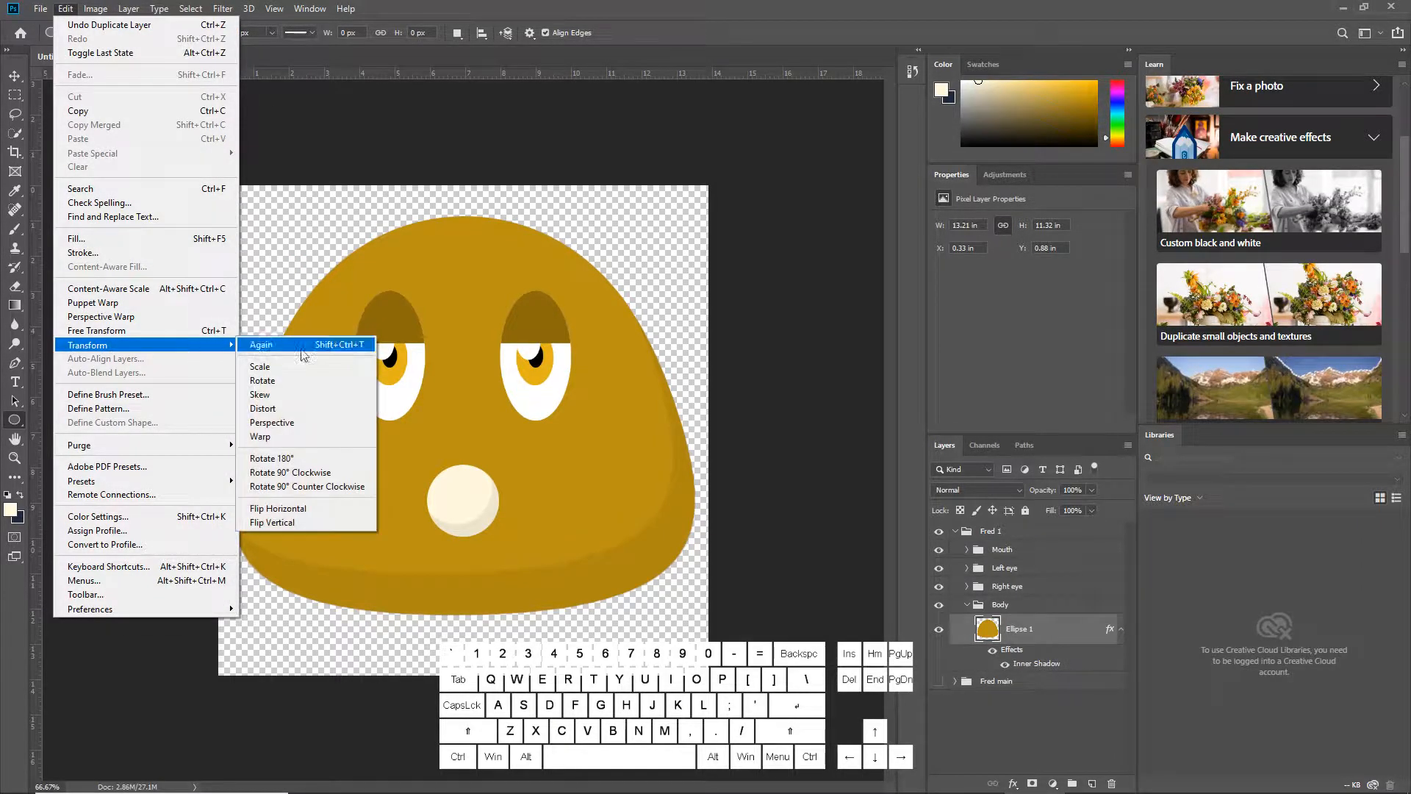
click(316, 440)
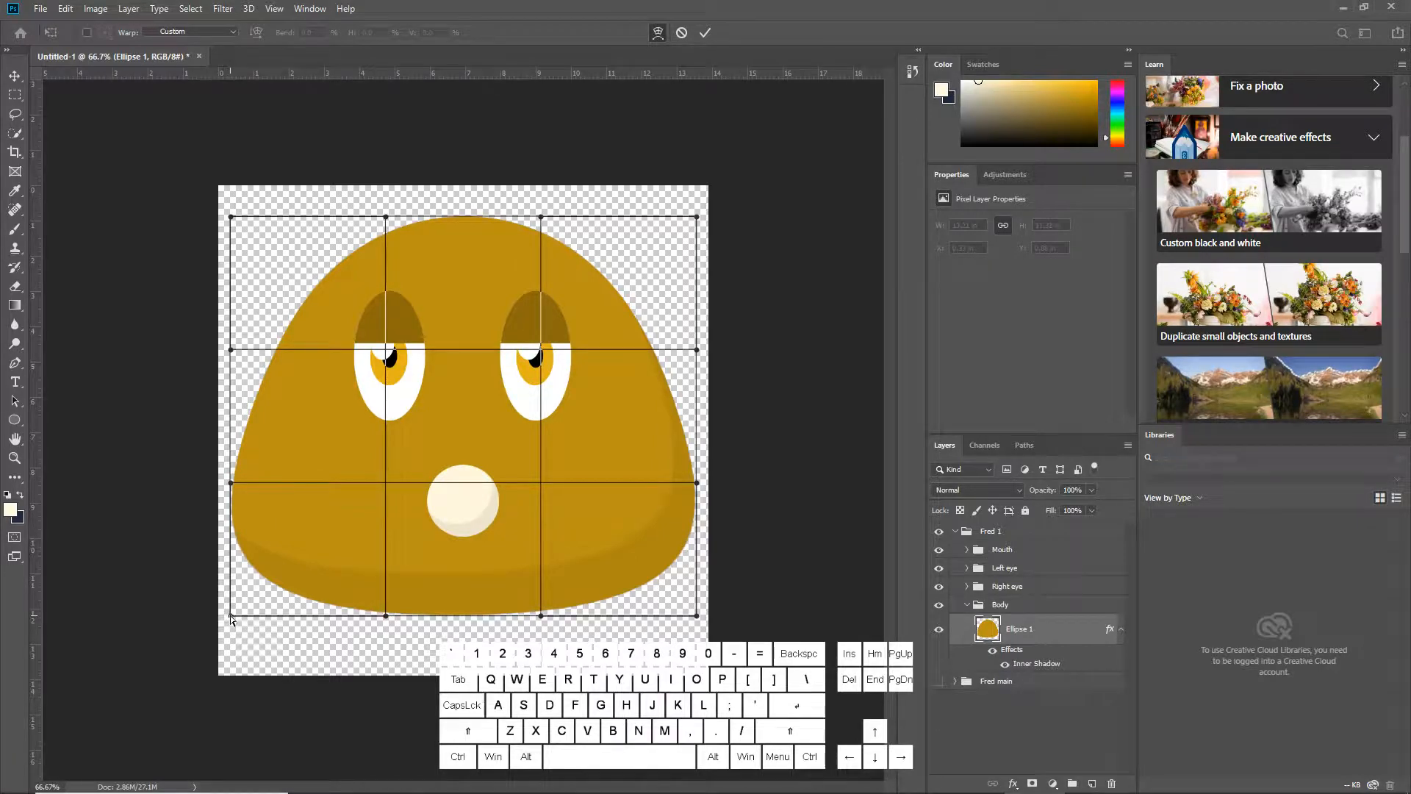
drag(230, 620, 310, 590)
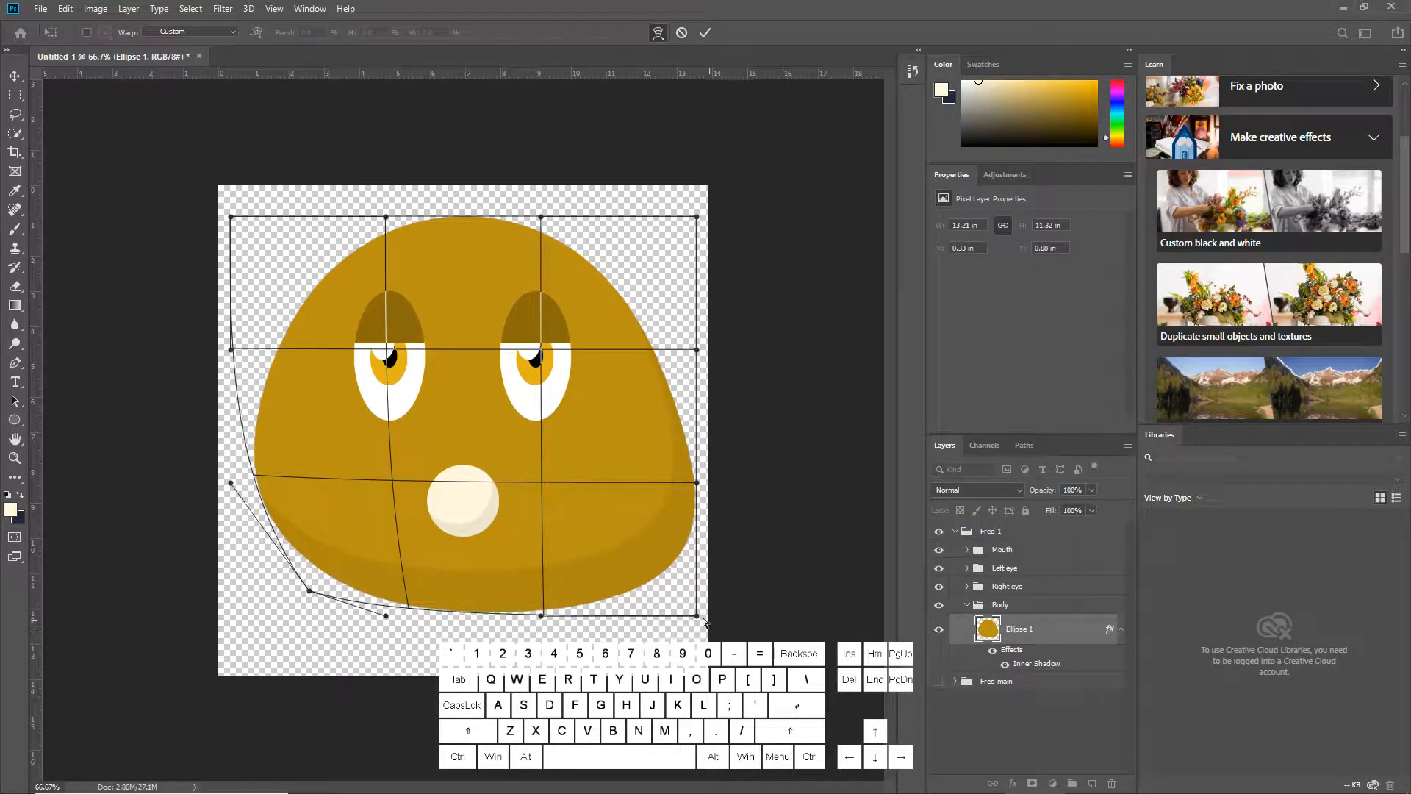
drag(698, 619, 630, 592)
key(u)
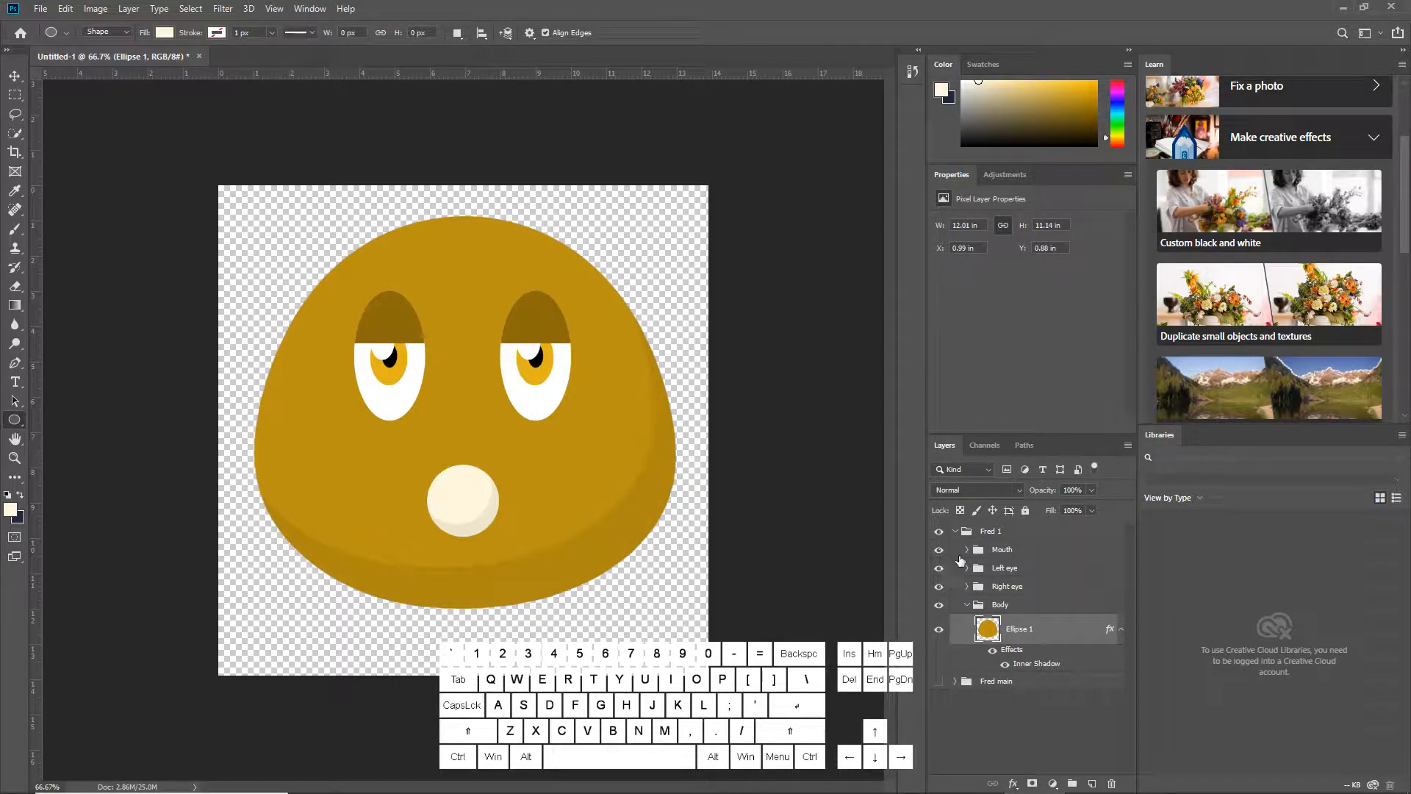
Compare Fred 1 and Fred main by toggling each group's visibility on and off
click(954, 532)
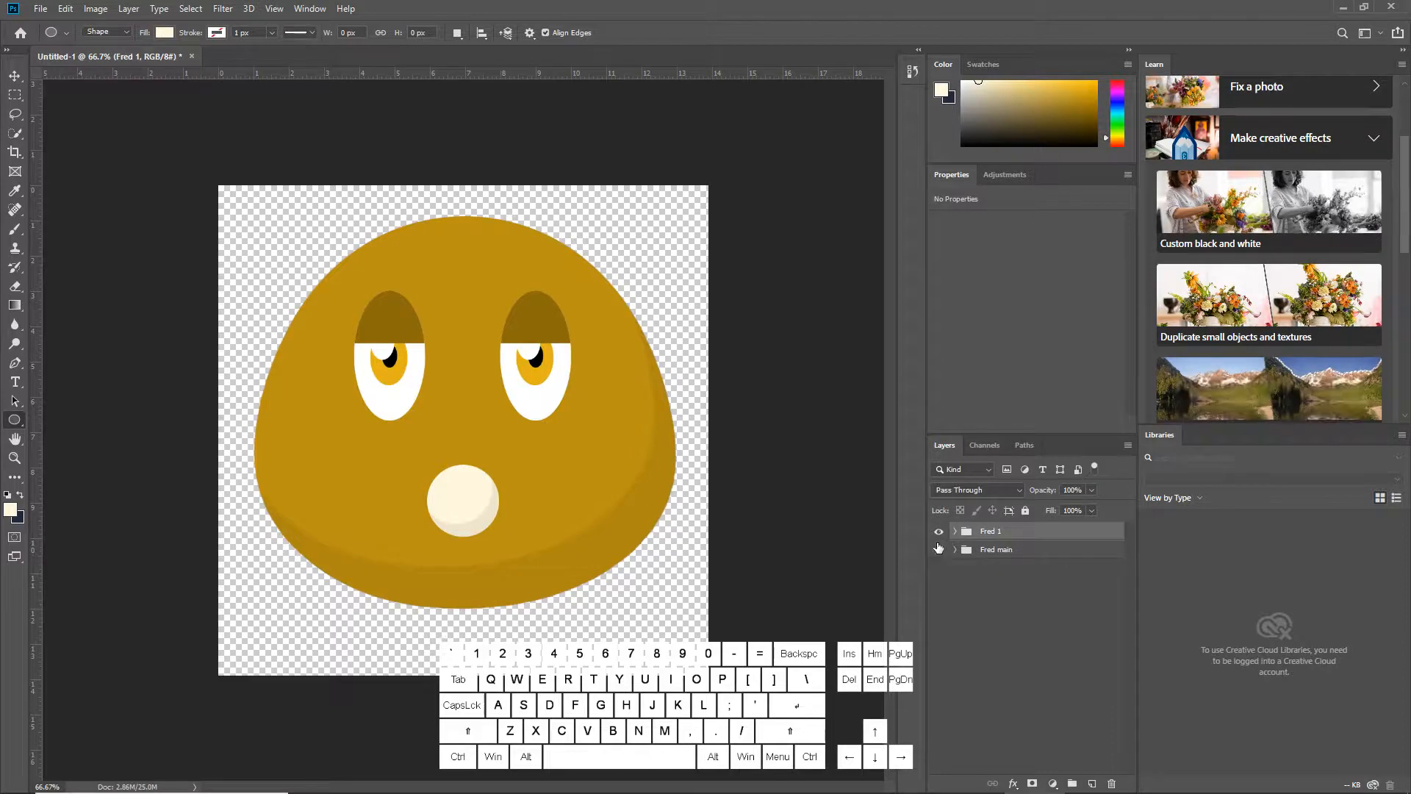
click(939, 532)
click(938, 550)
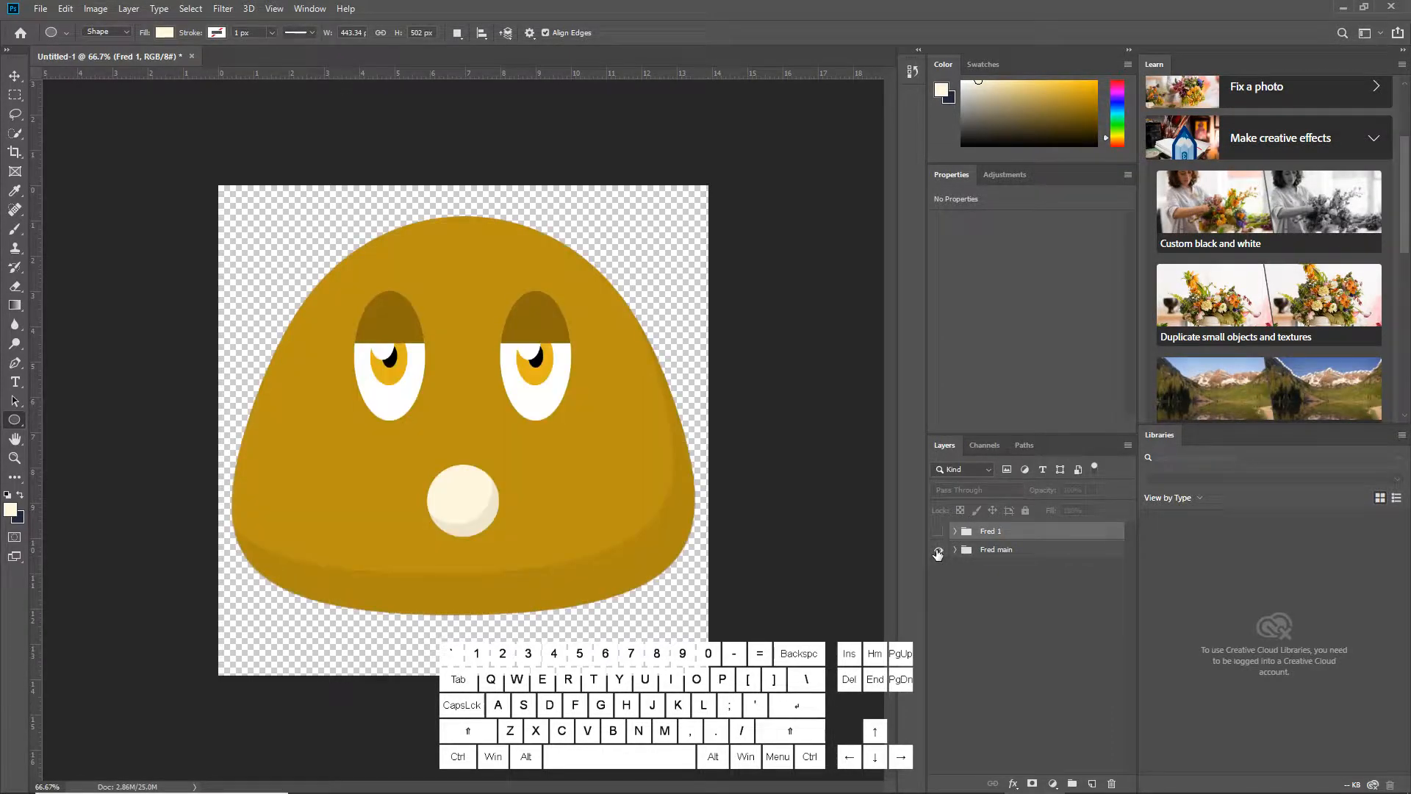
click(938, 549)
click(939, 532)
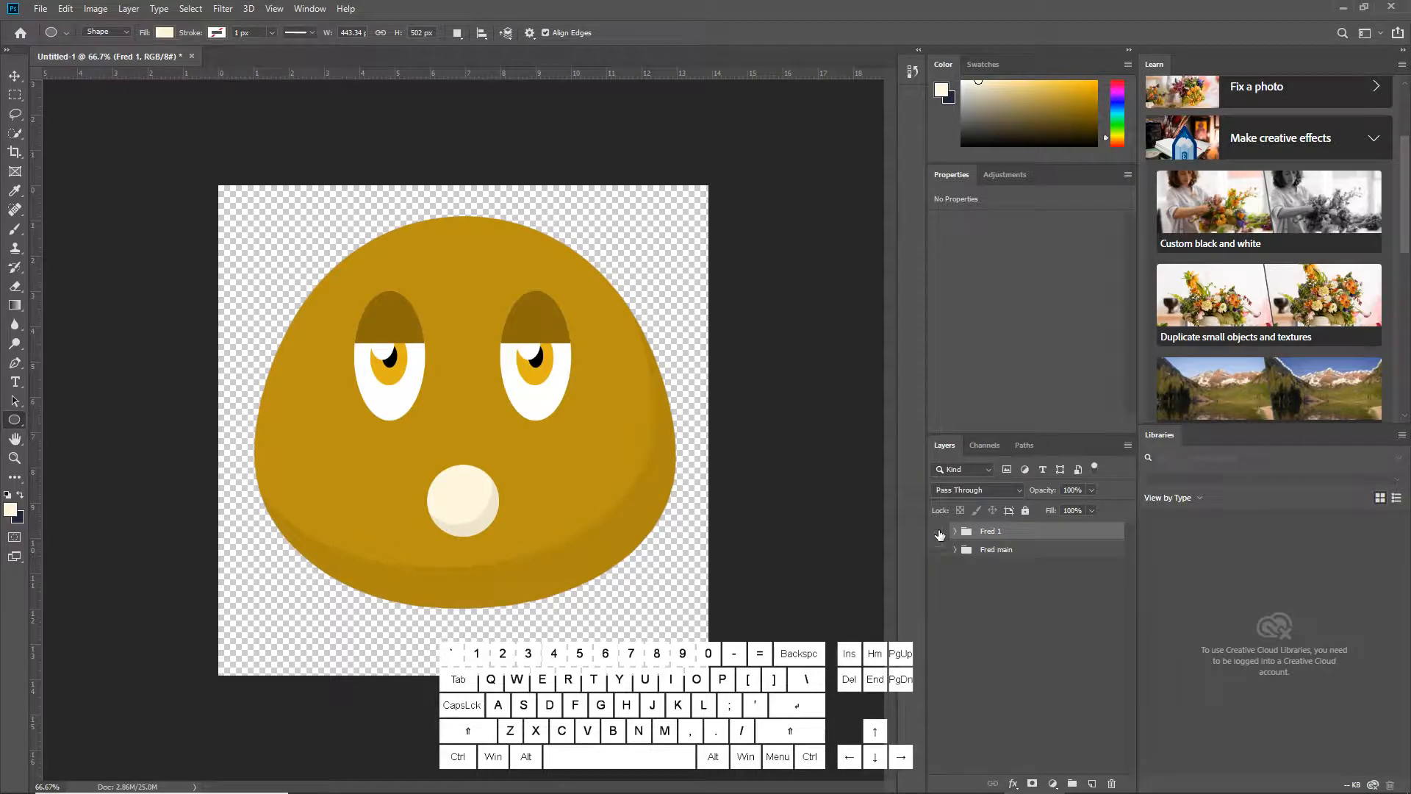
click(939, 532)
click(938, 550)
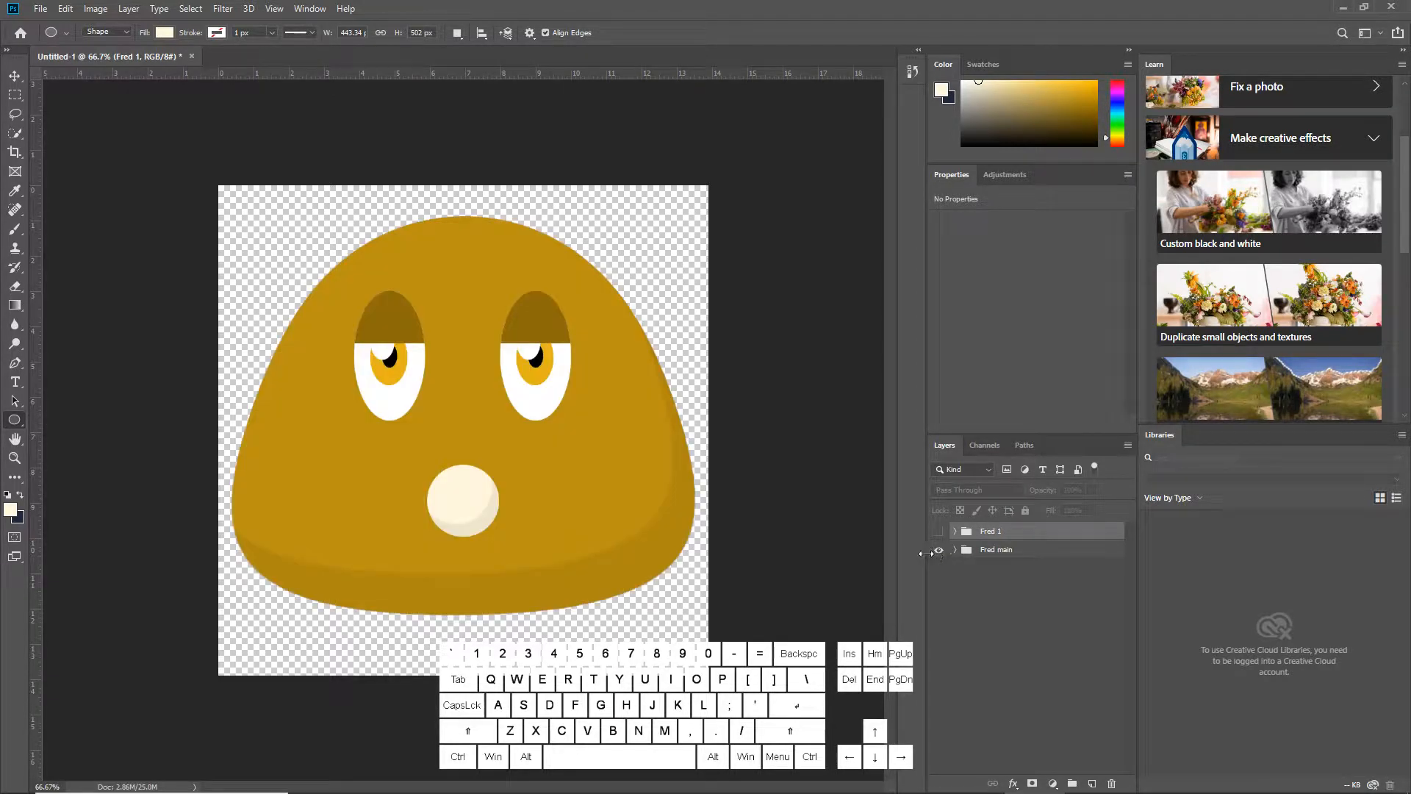
Try to nudge the Fred 1 group downward with Free Transform
key(ctrl+t)
key(shift+Down)
key(shift+Down)
key(shift+Down)
key(shift+Down)
key(shift+Down)
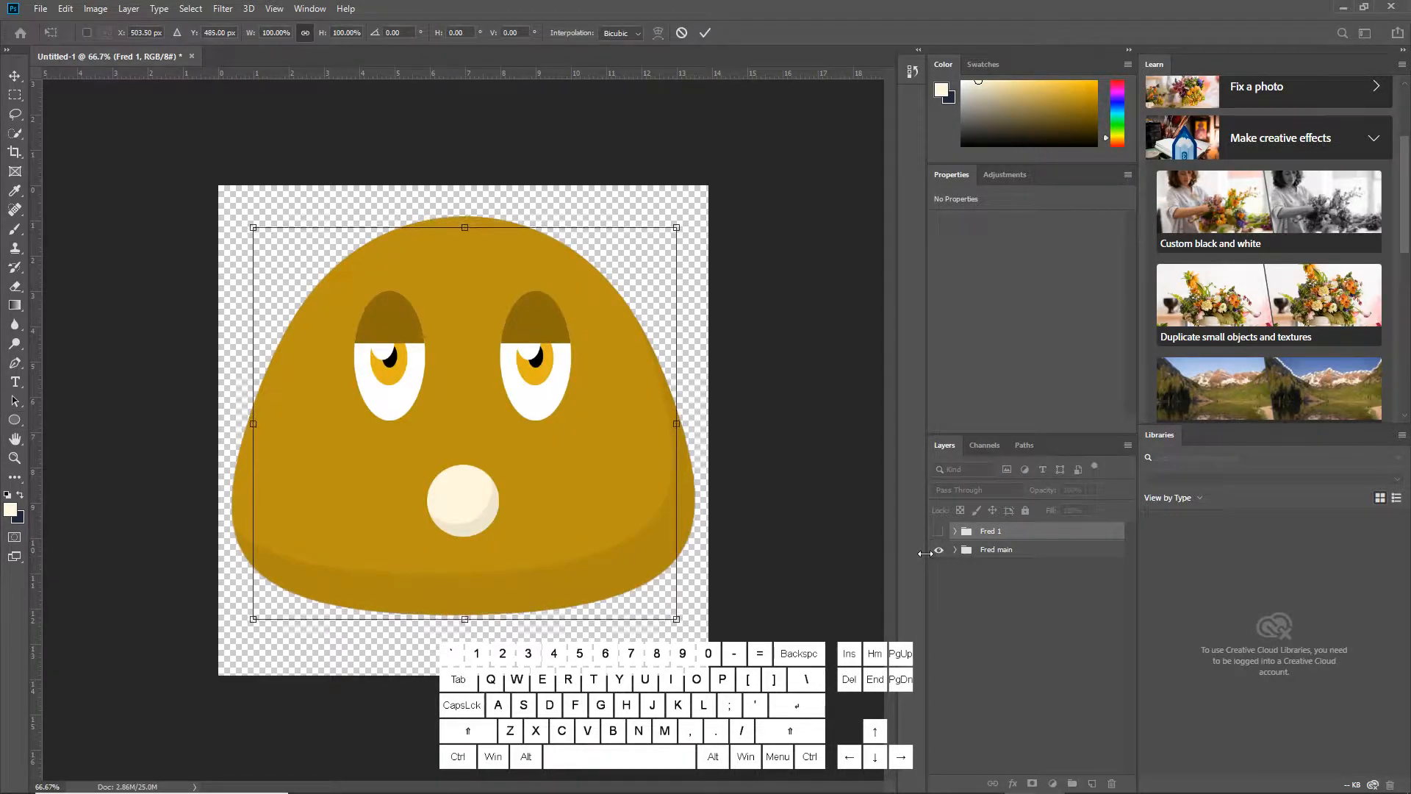
key(Down)
key(Down)
key(Down)
key(Down)
key(Down)
key(Down)
key(Down)
key(Down)
key(Down)
key(Down)
key(Down)
key(Down)
key(Down)
key(Down)
key(Down)
key(Down)
key(Down)
key(Down)
key(Down)
key(Down)
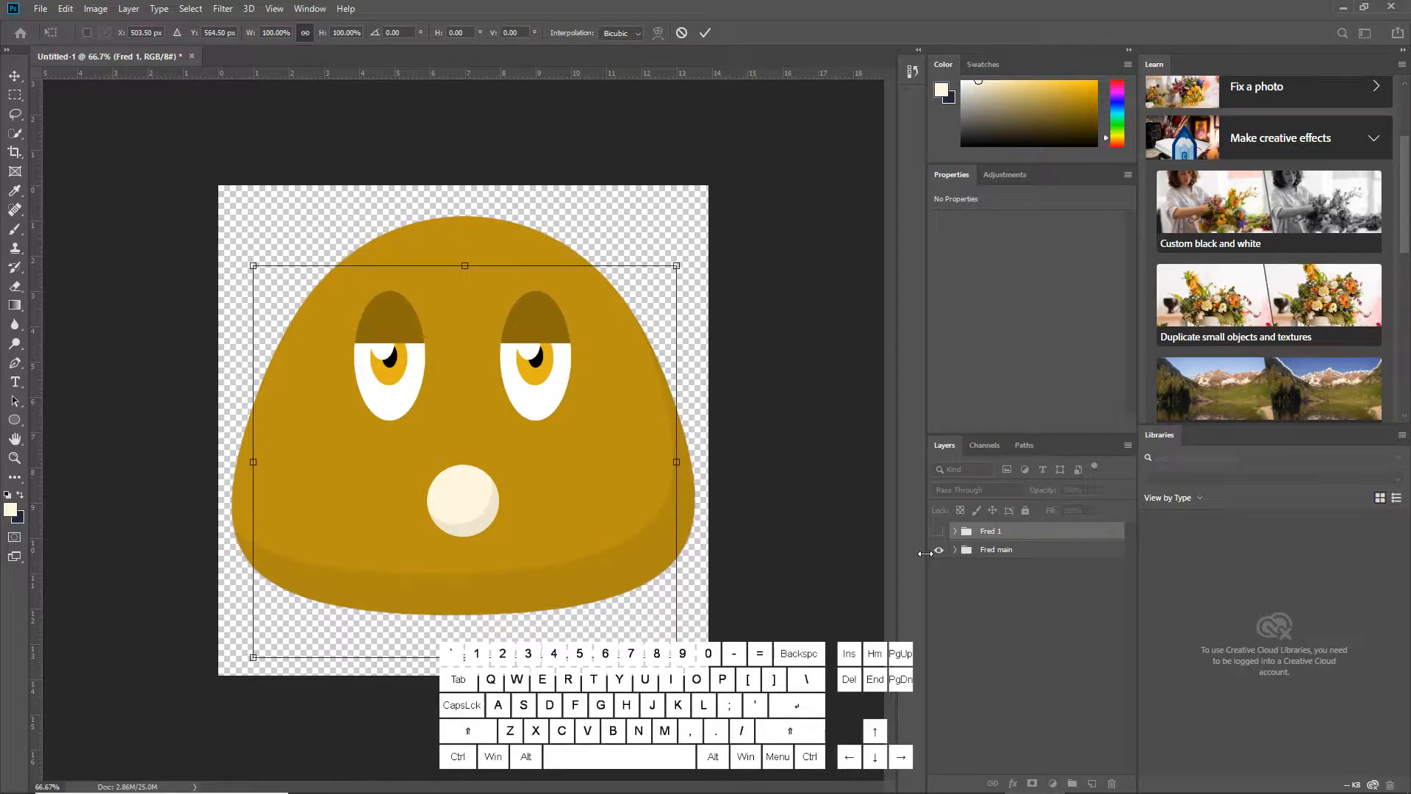
key(Return)
key(u)
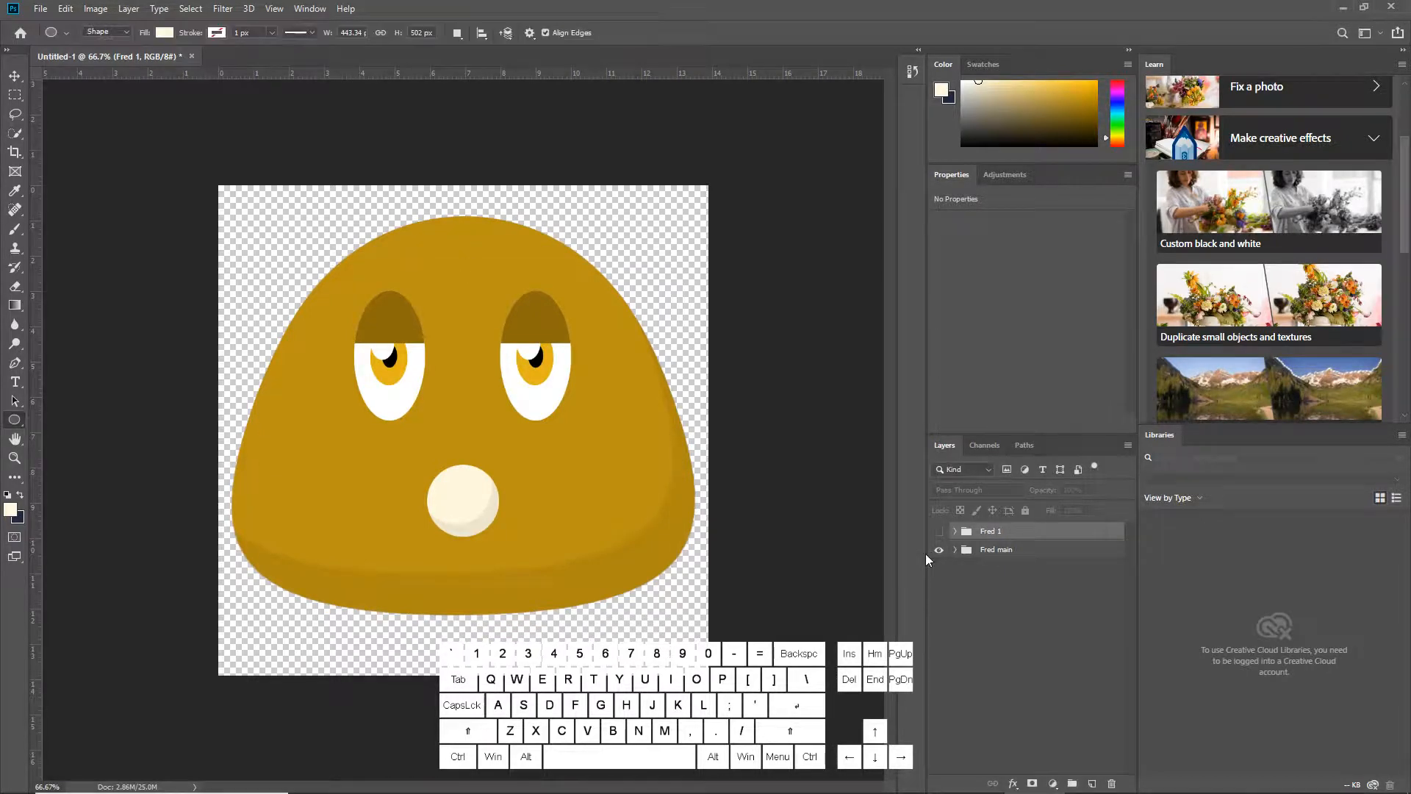
Move the Fred main group down about 30 px with Free Transform
click(996, 553)
key(ctrl+t)
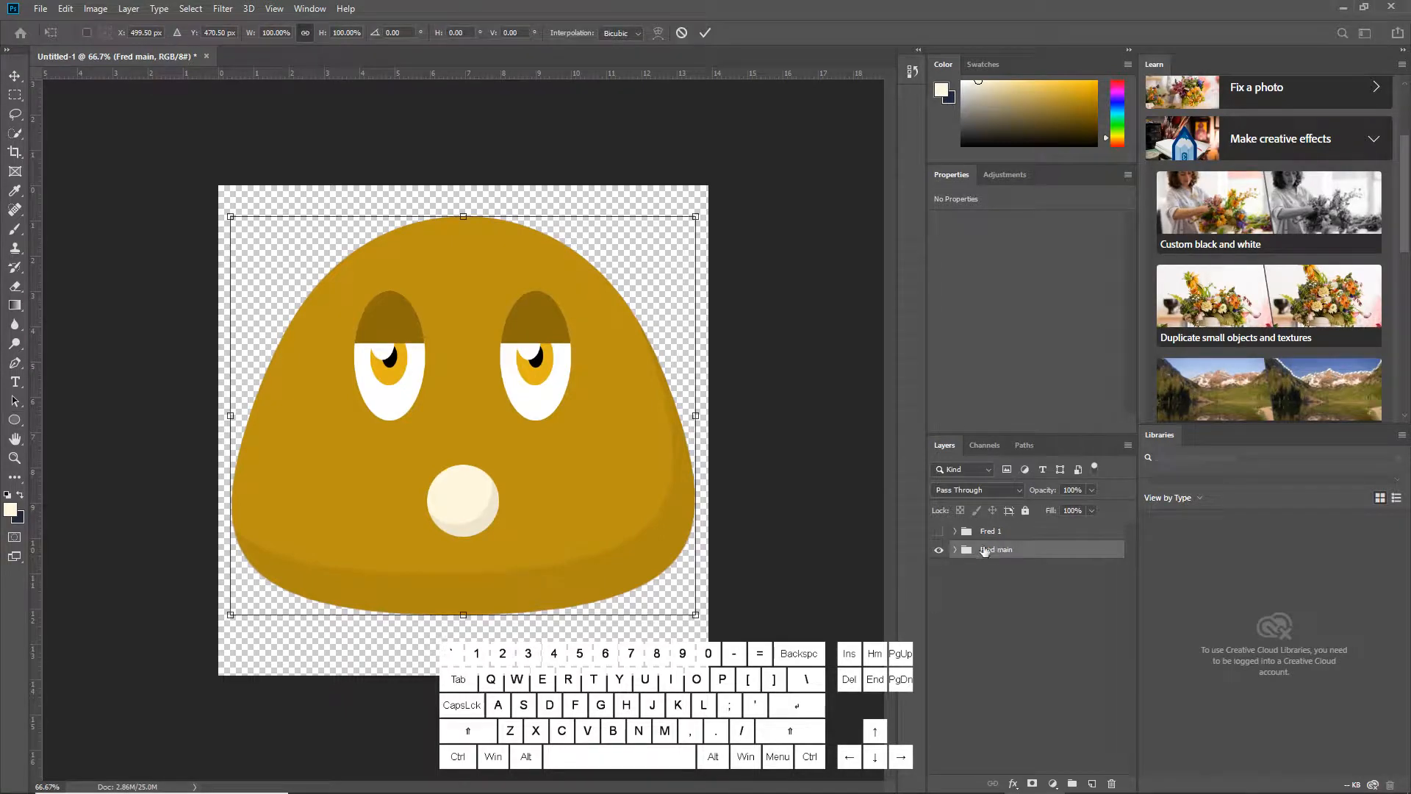
drag(479, 442, 482, 486)
key(u)
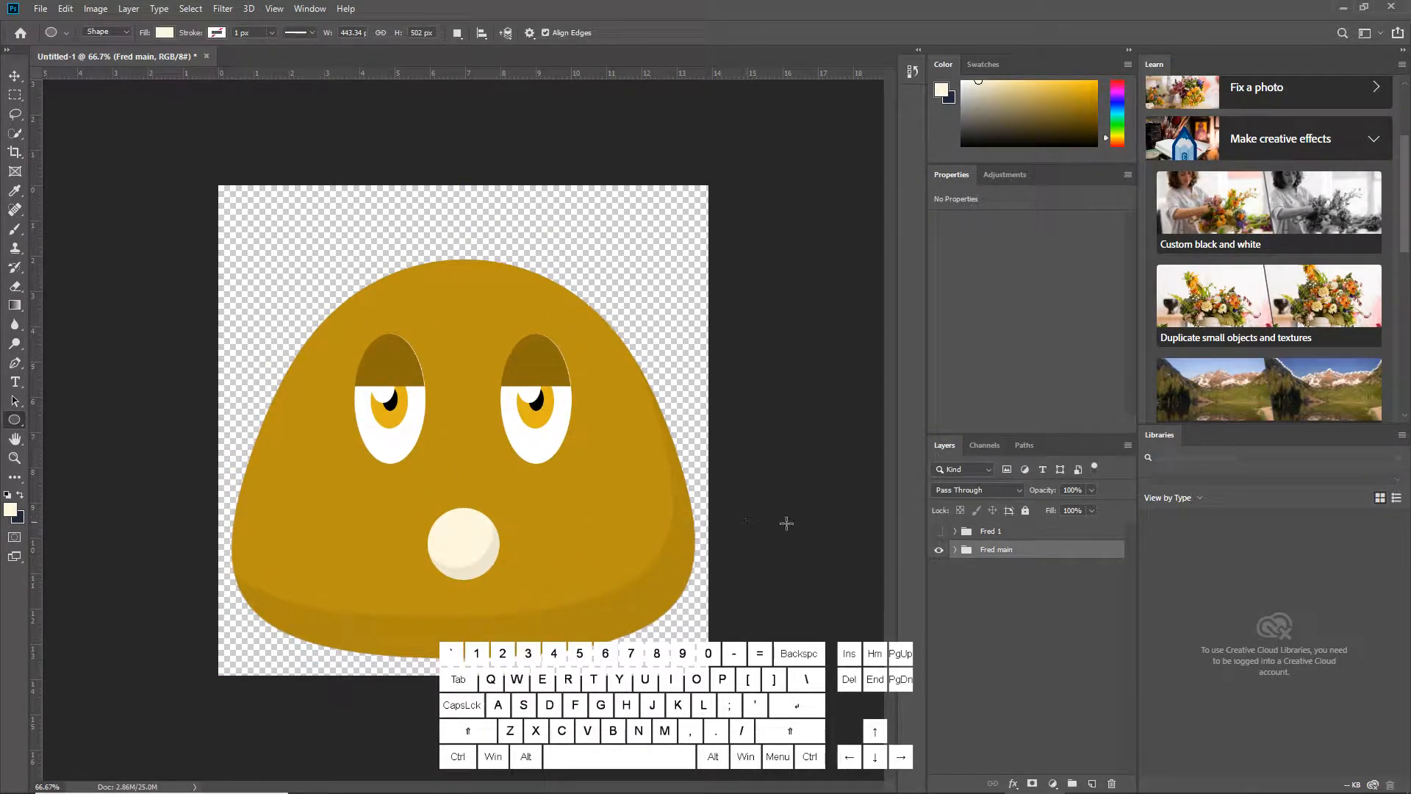
Compare the Fred 1 and Fred main poses by toggling their visibility, leaving only Fred 1 shown
click(937, 531)
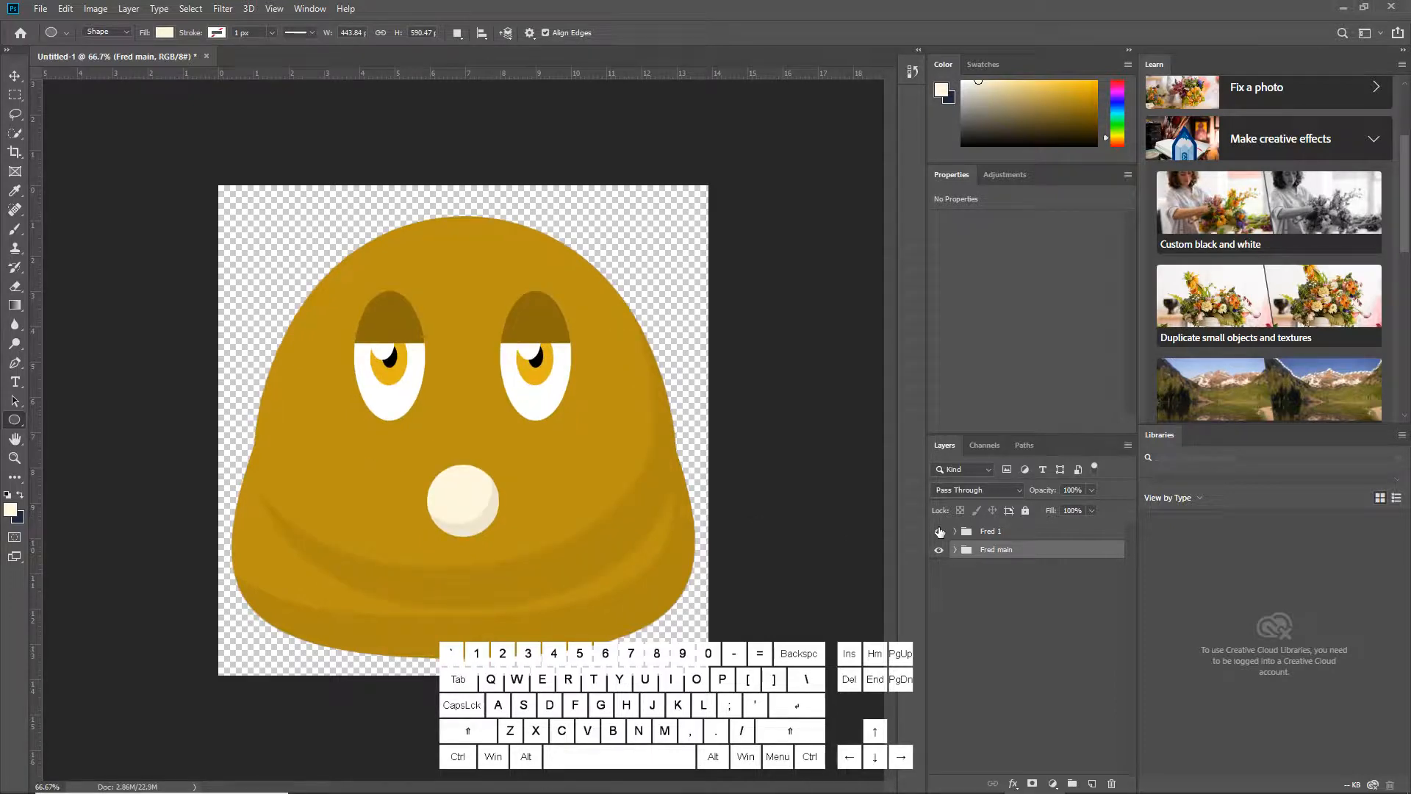
click(938, 532)
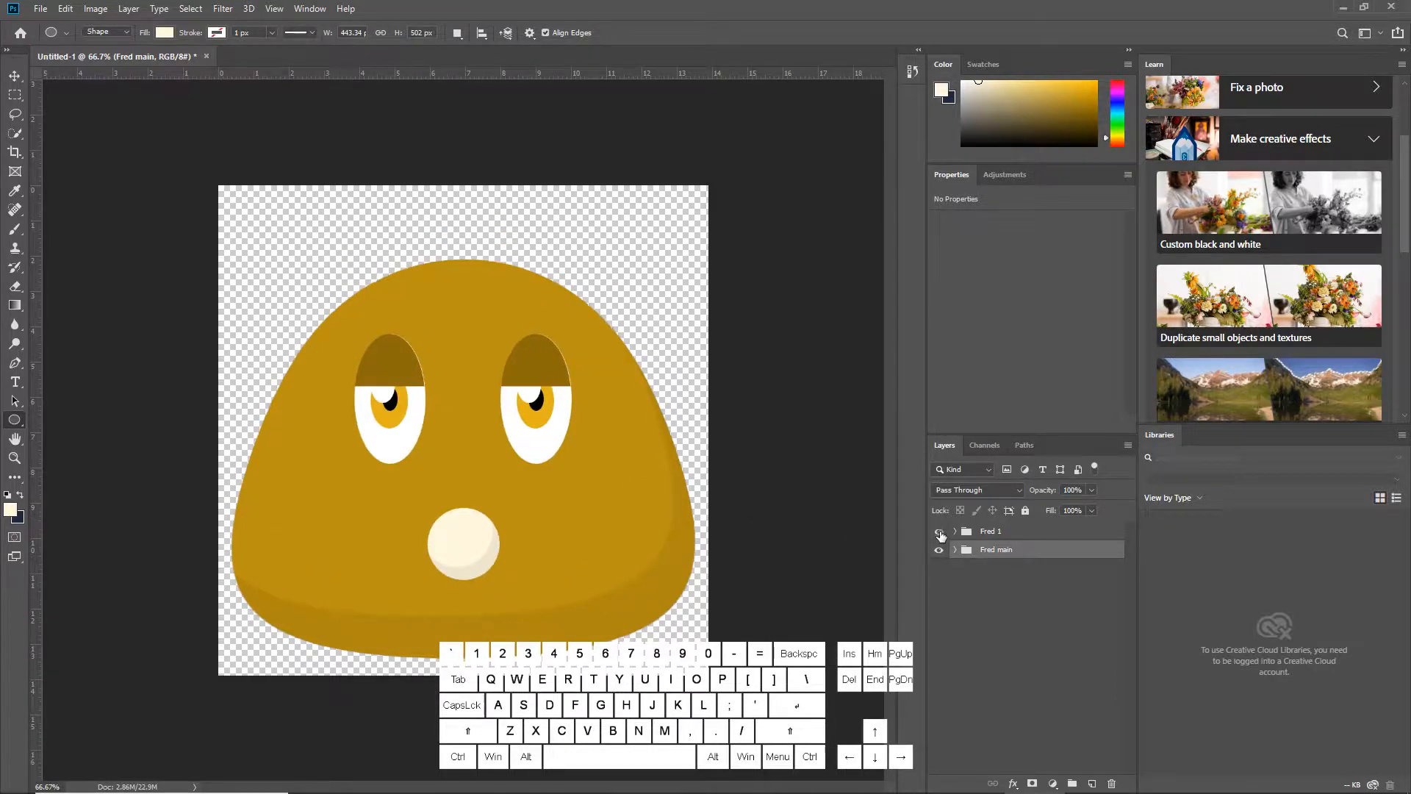
click(938, 532)
click(939, 531)
click(939, 531)
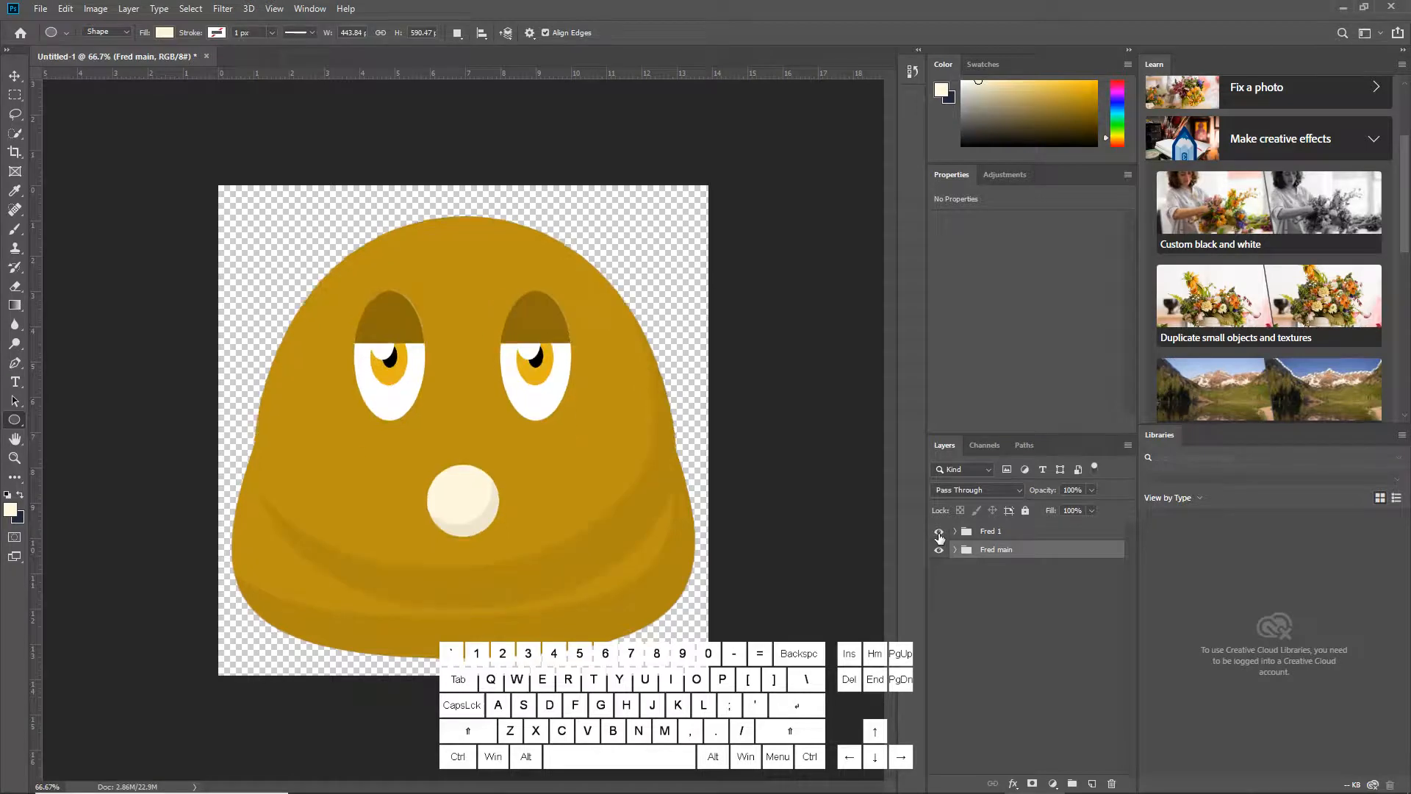
click(939, 531)
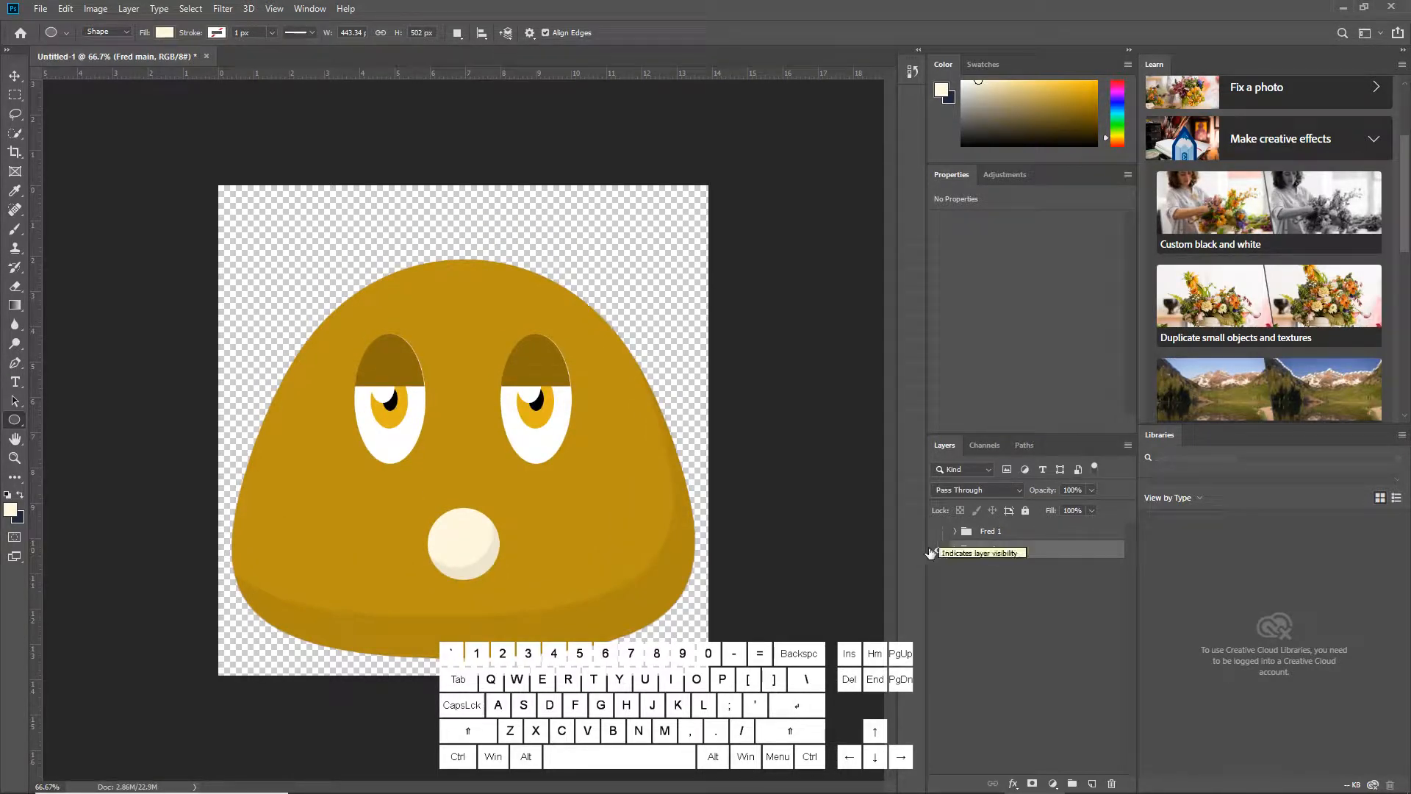
click(939, 550)
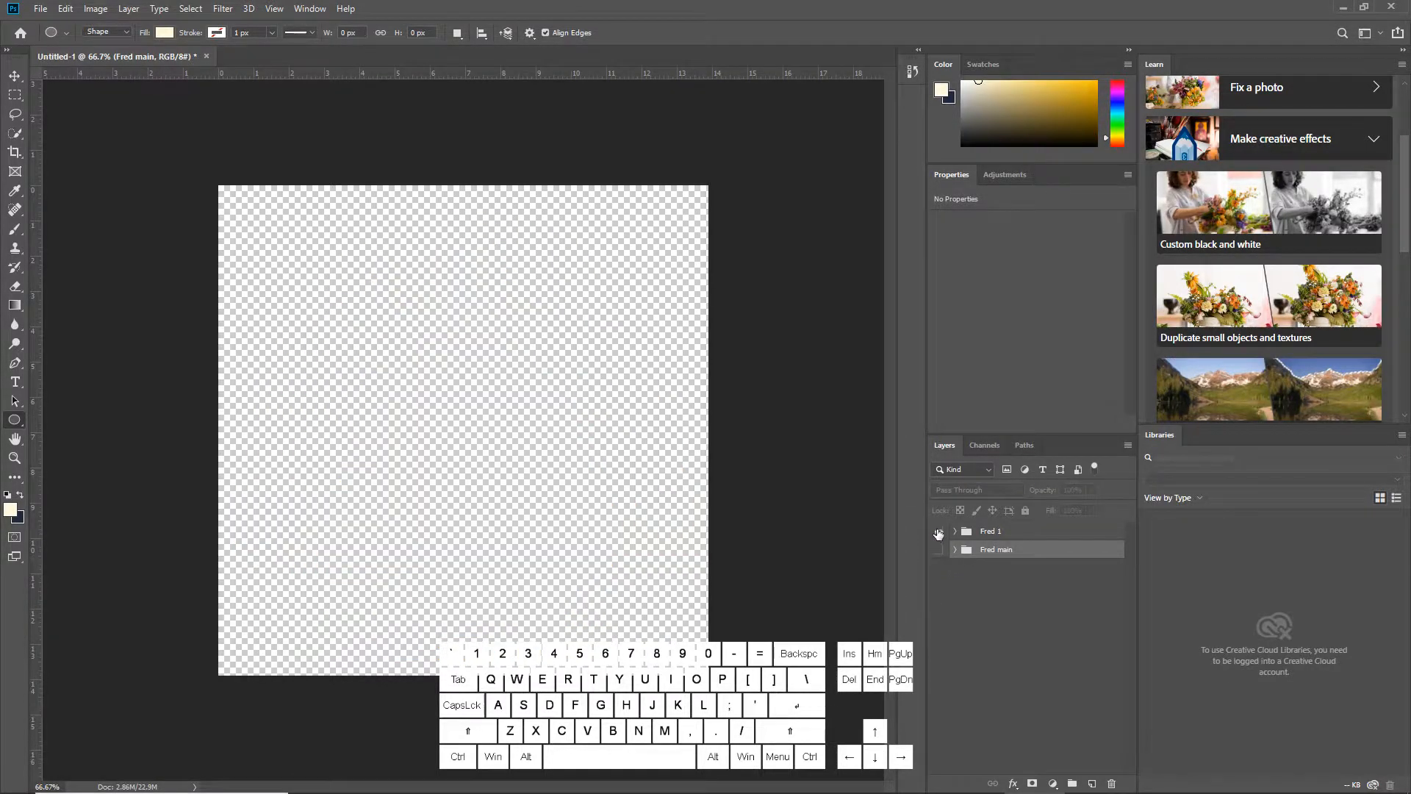
click(939, 531)
Duplicate the Fred 1 group and name the copy Fred 2
right_click(1038, 531)
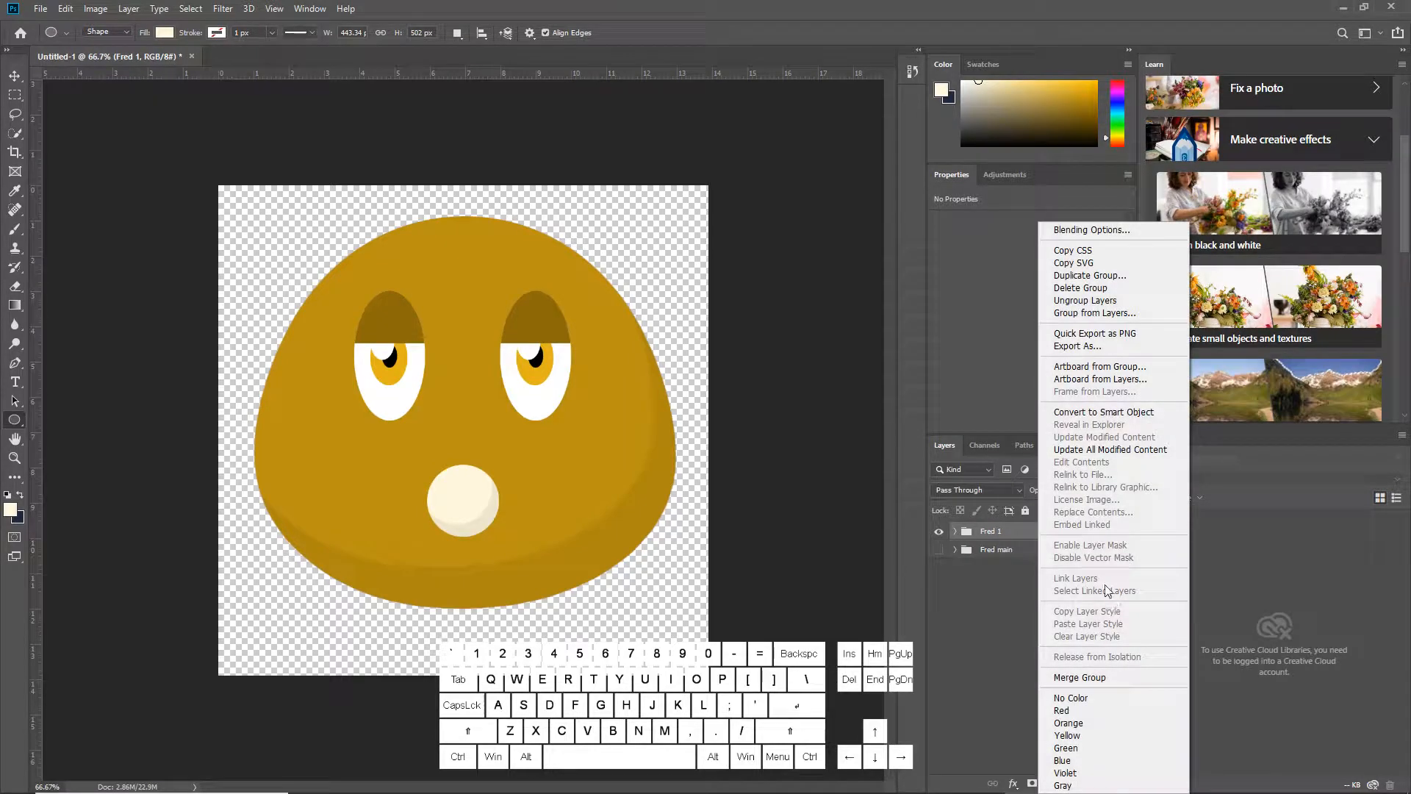
click(1115, 278)
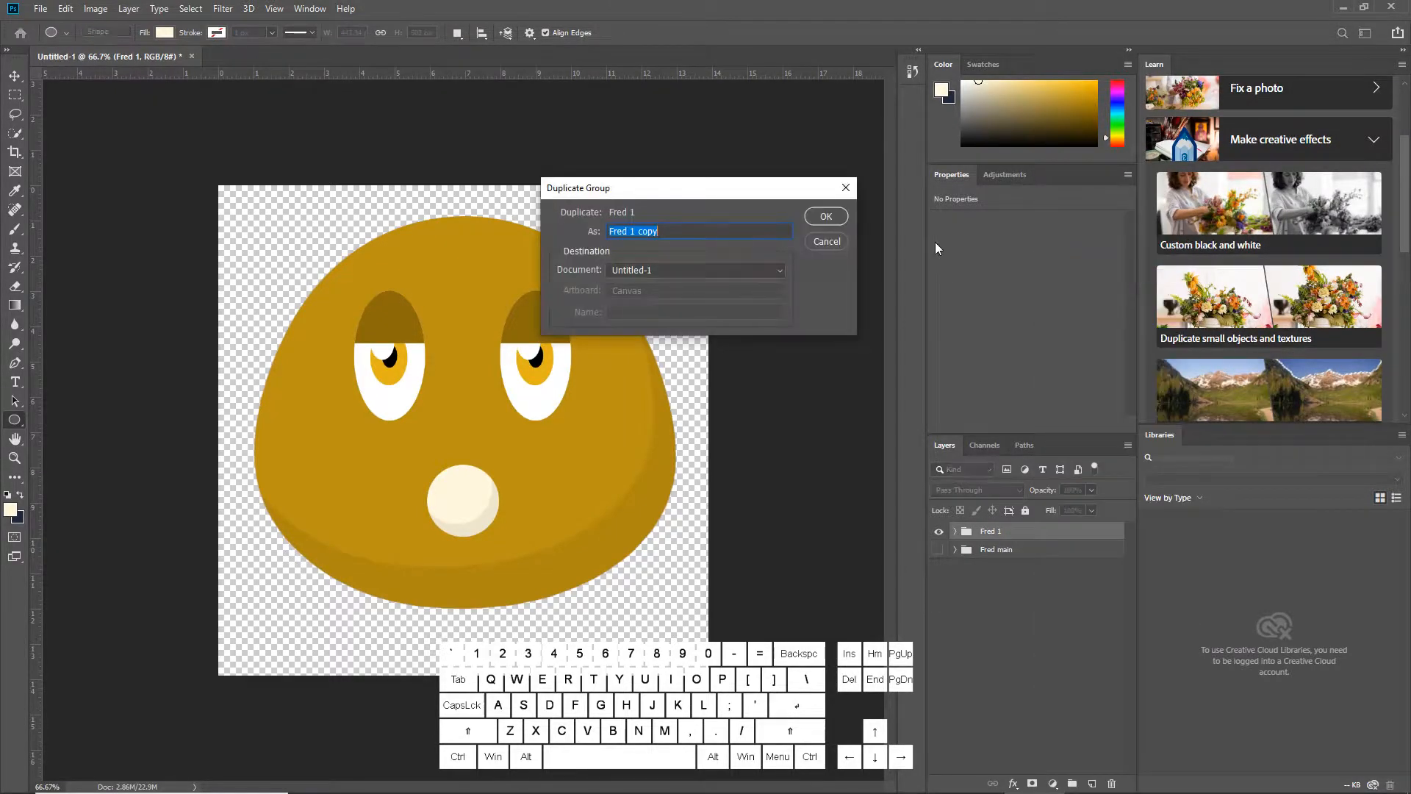
key(Right)
key(BackSpace)
key(BackSpace)
key(BackSpace)
key(BackSpace)
key(BackSpace)
key(BackSpace)
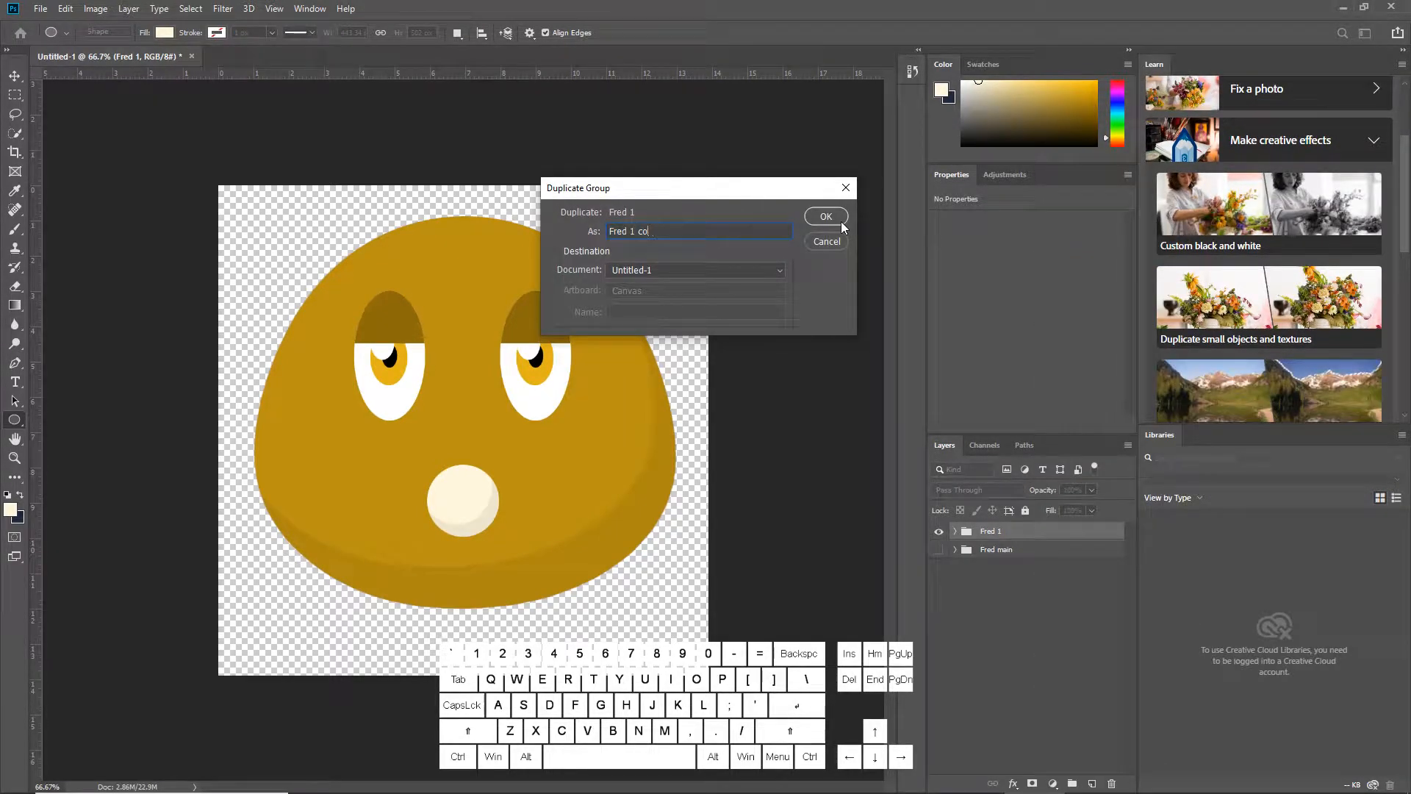
text(2)
click(841, 222)
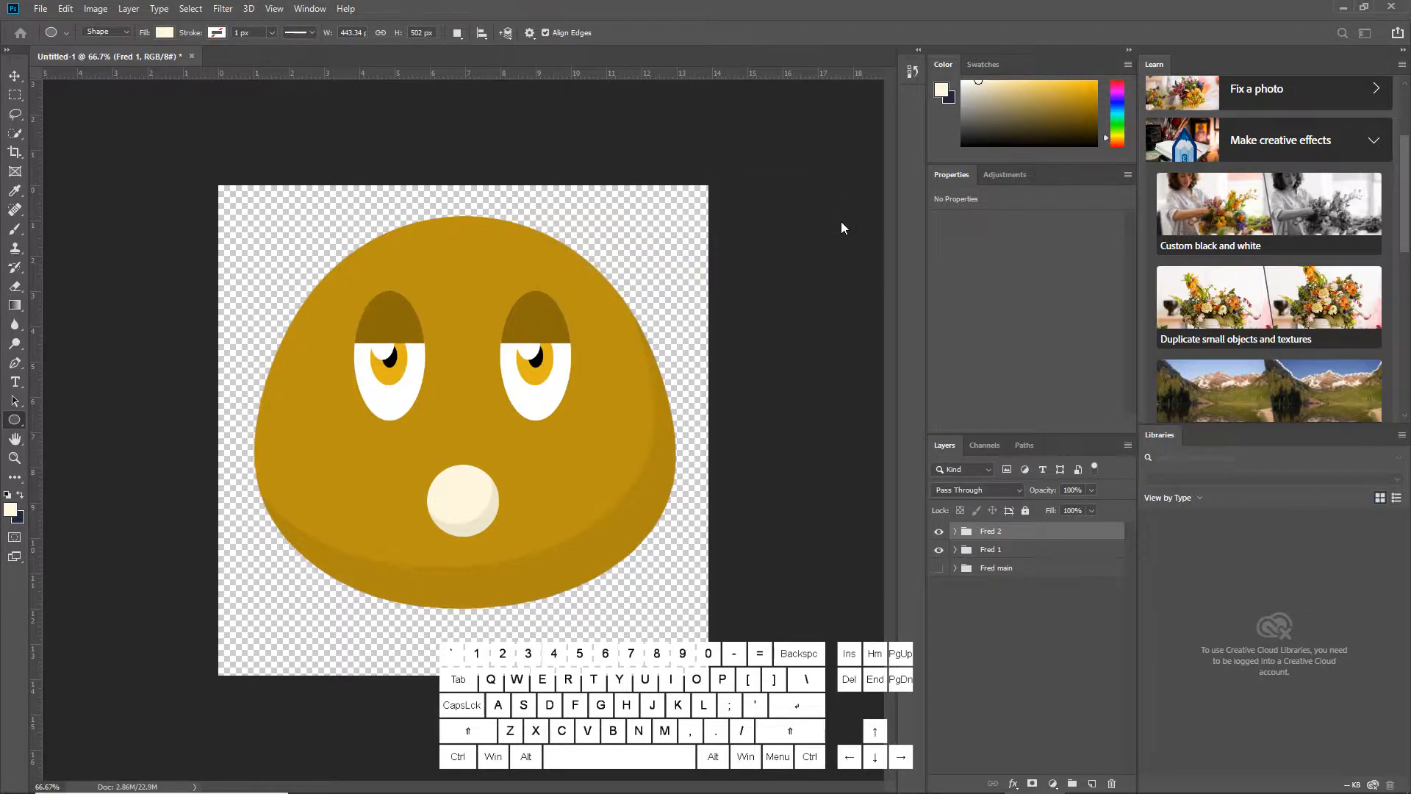
Show only Fred 2 and warp its body ellipse, pulling the lower corners inward and upward
click(940, 550)
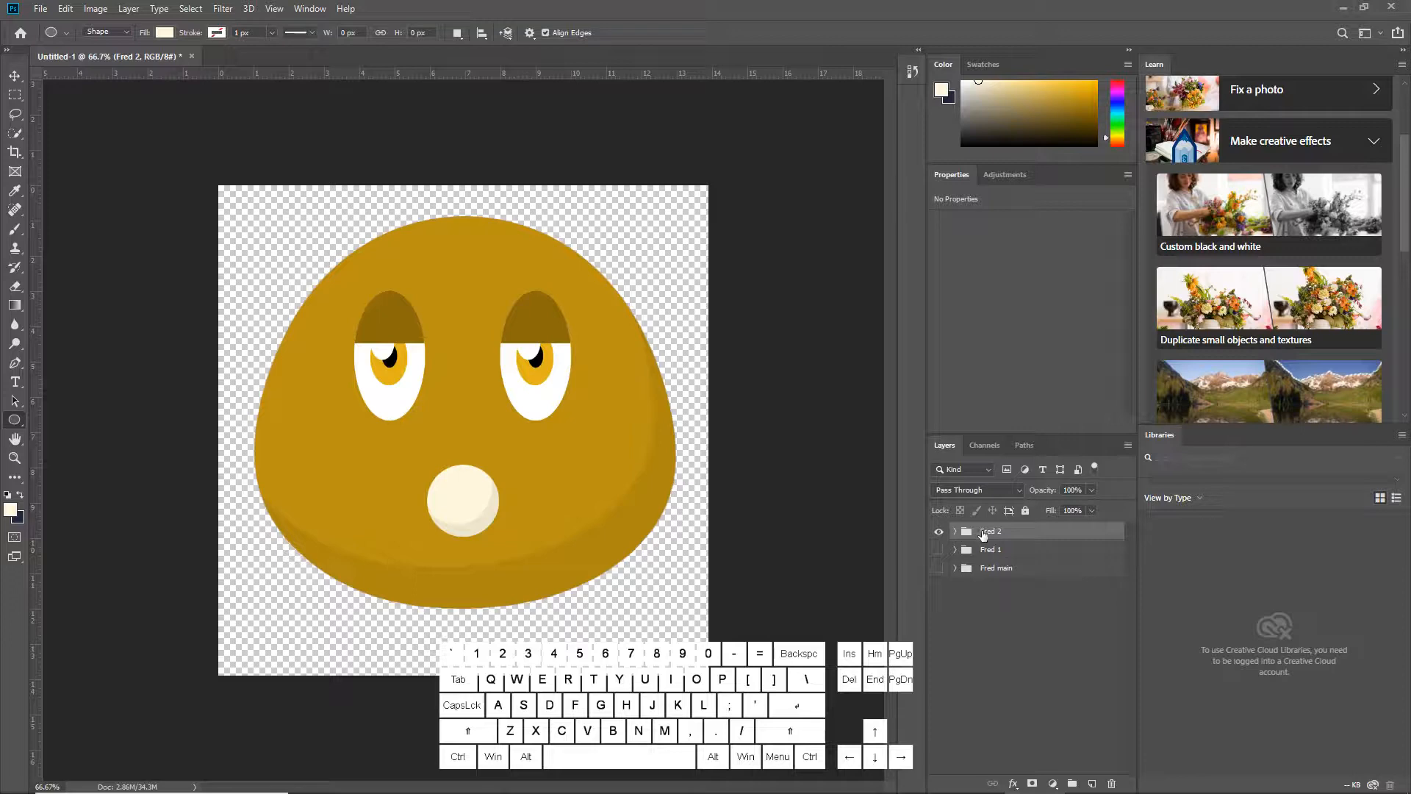
click(956, 530)
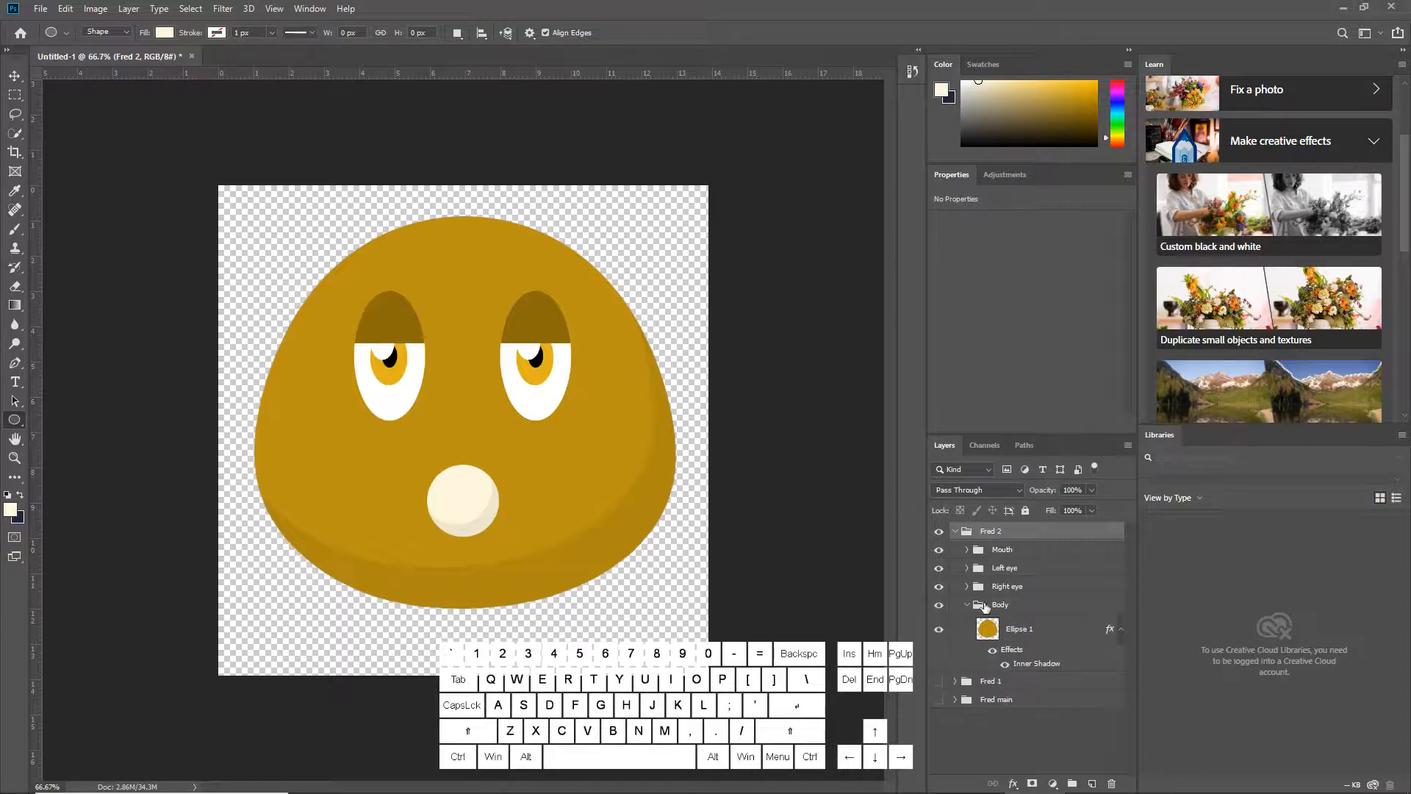
click(1036, 631)
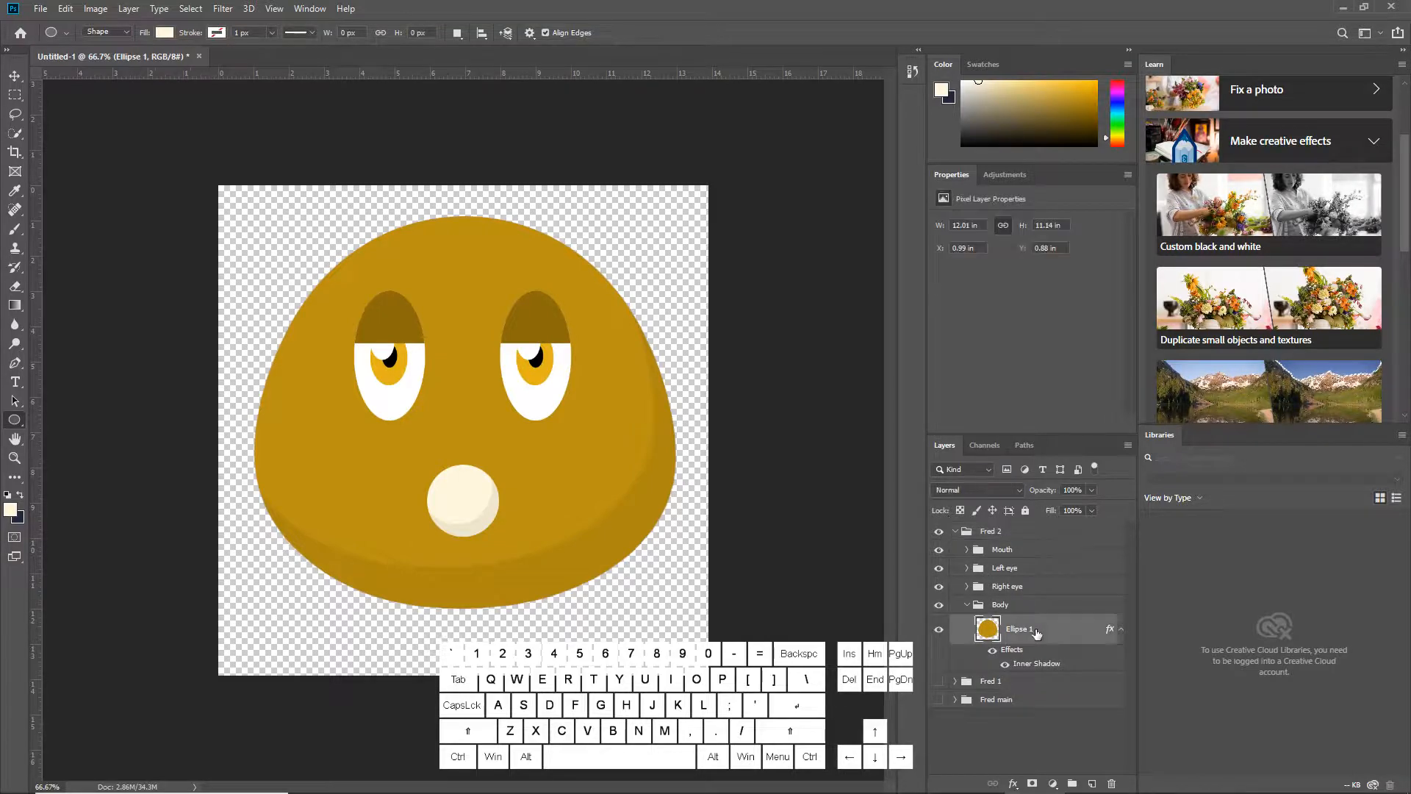
click(66, 9)
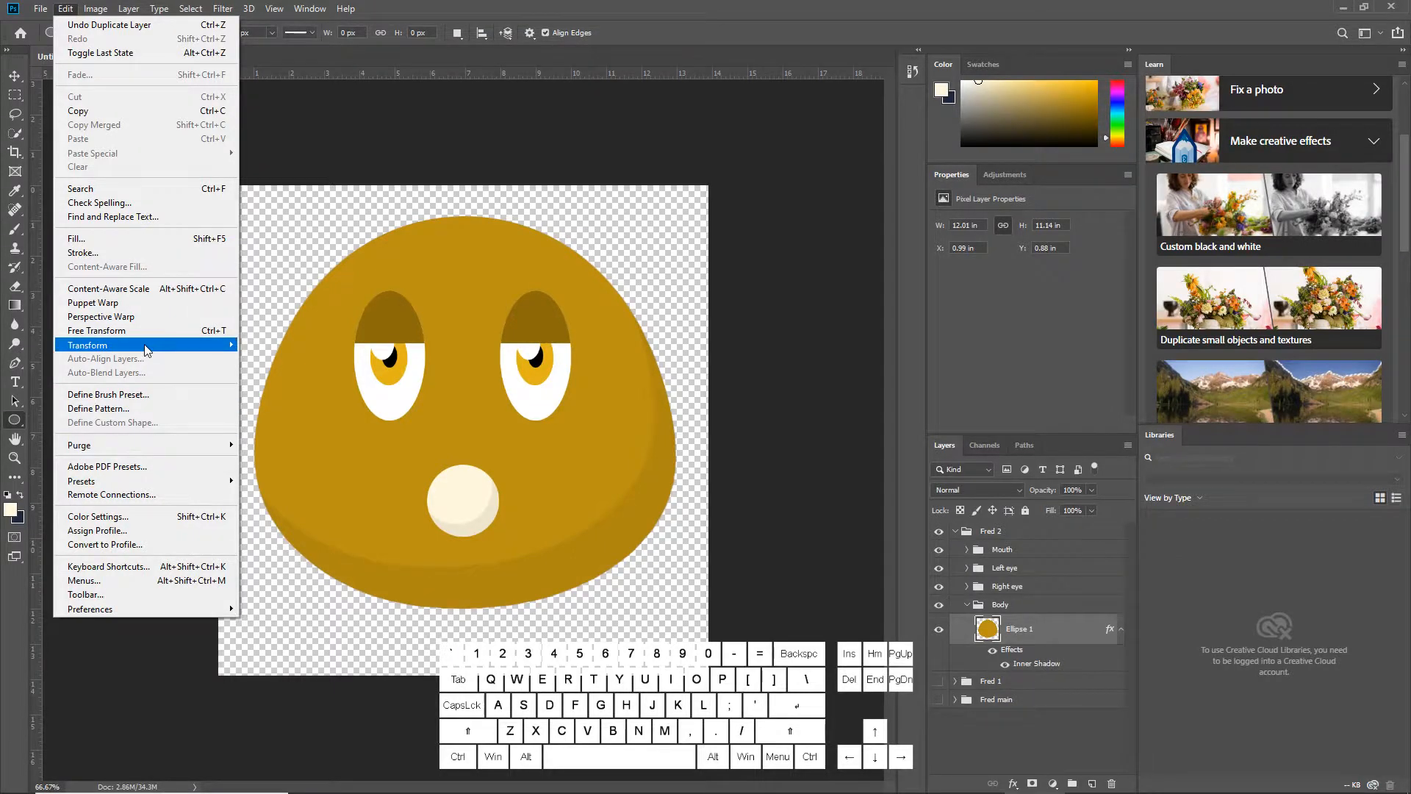
mouse_move(158, 345)
click(321, 436)
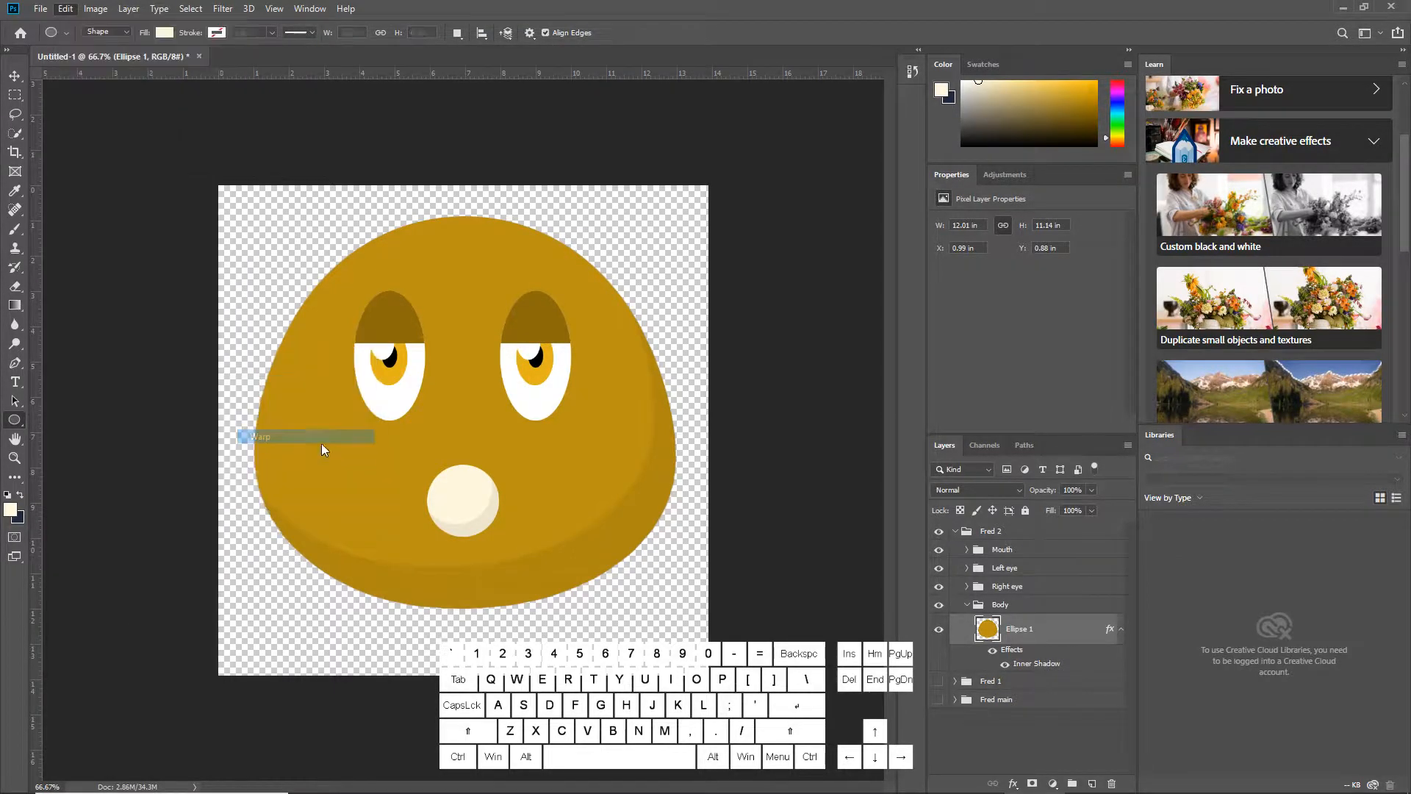
drag(252, 609, 311, 574)
drag(677, 610, 615, 528)
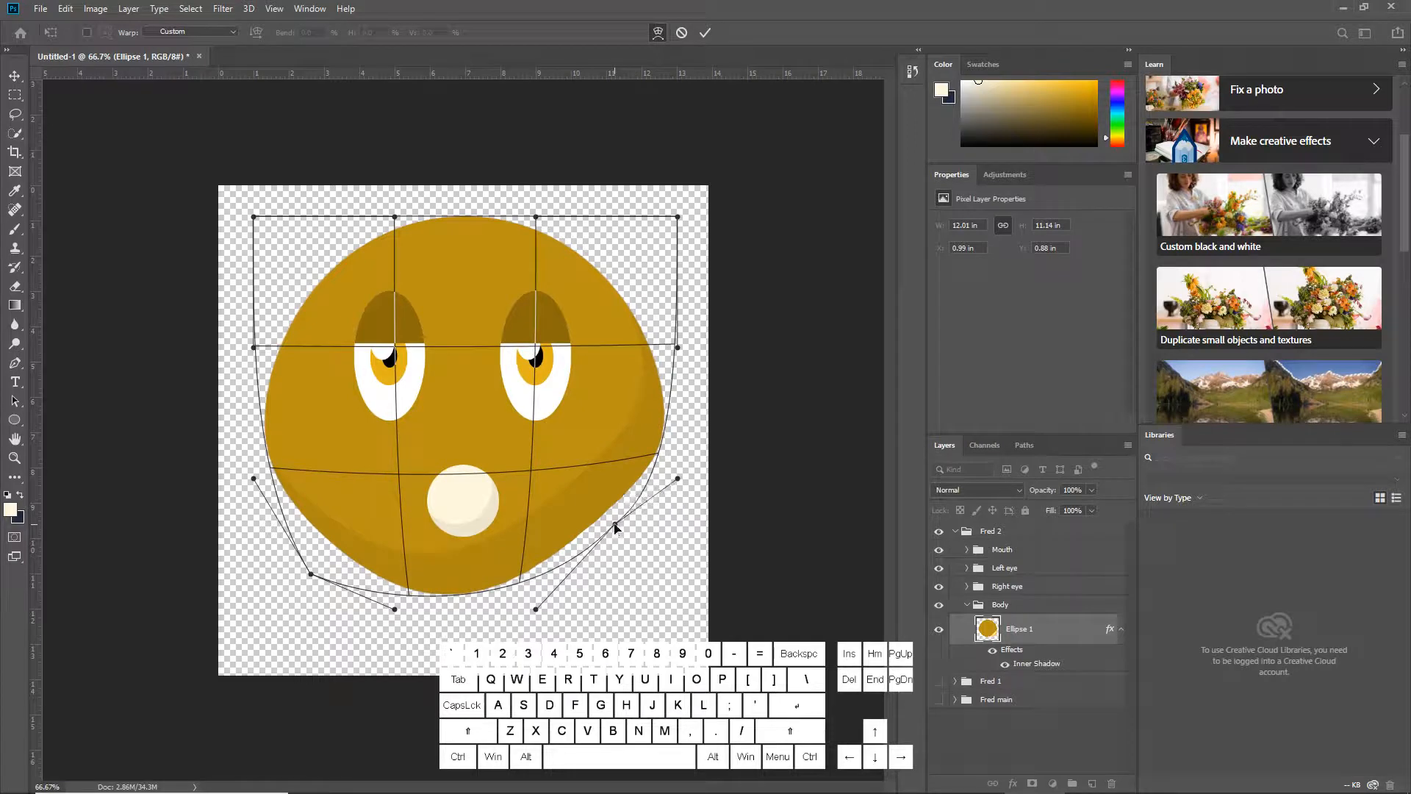
key(u)
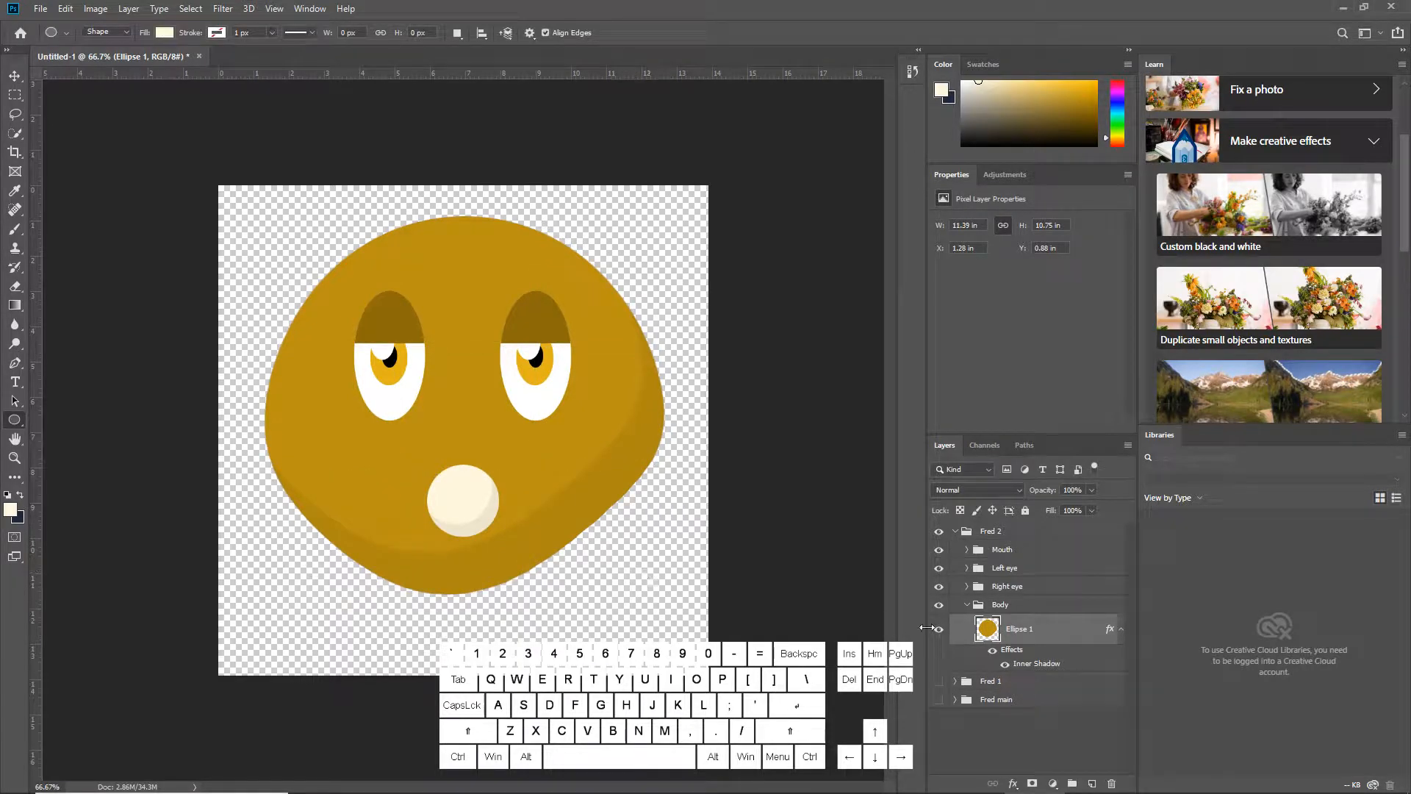
Shrink the mouth ellipse in Fred 2 with Free Transform
click(966, 549)
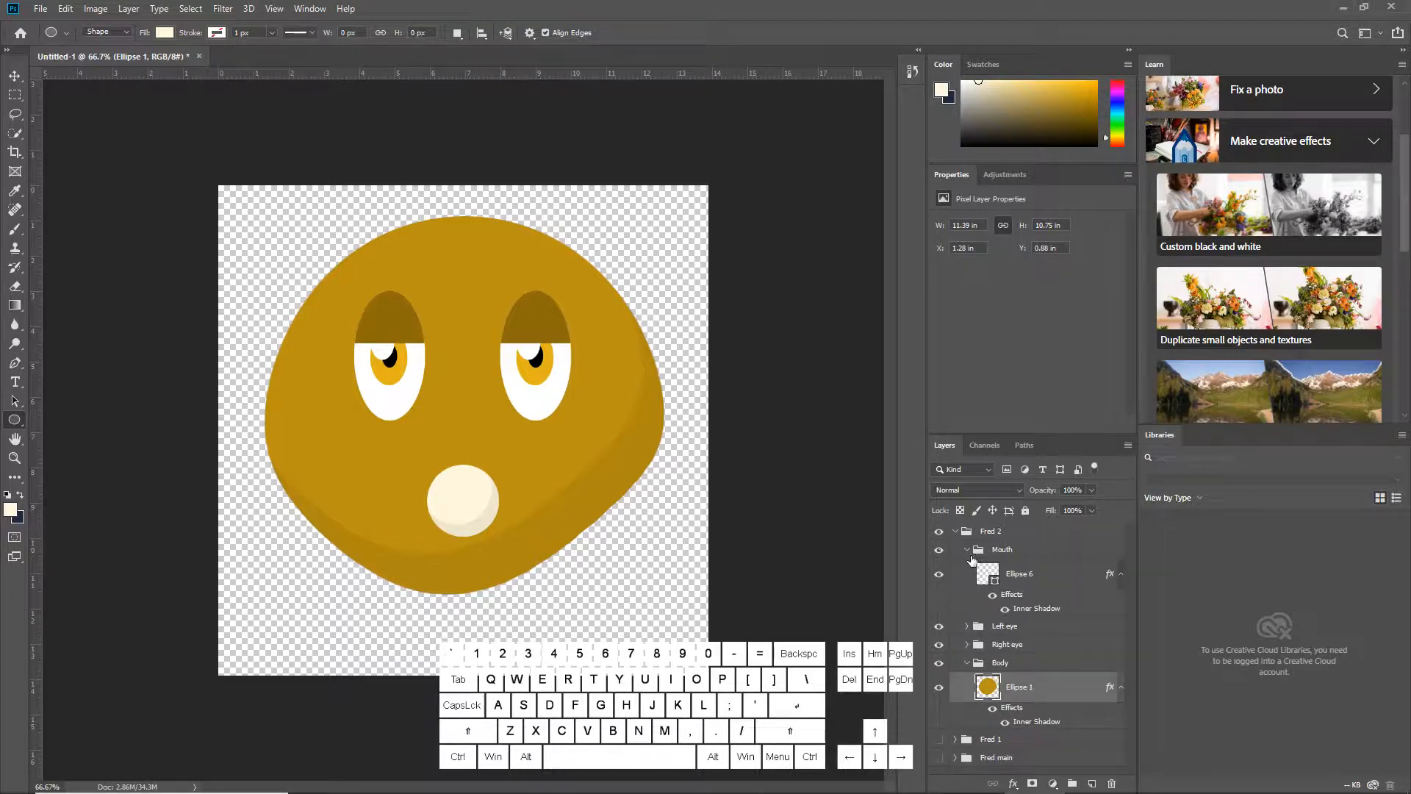
click(1021, 574)
key(ctrl+t)
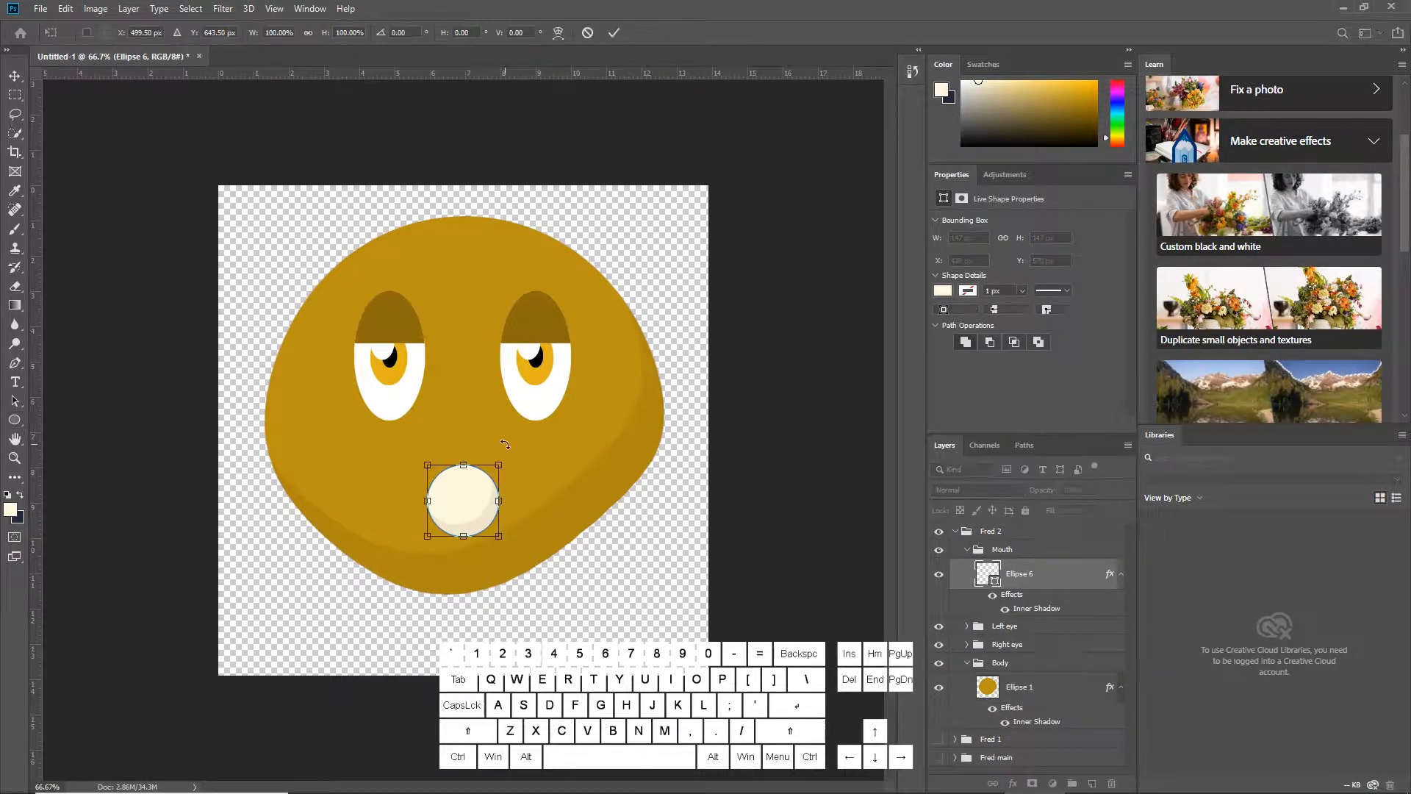
drag(503, 463, 484, 487)
key(Return)
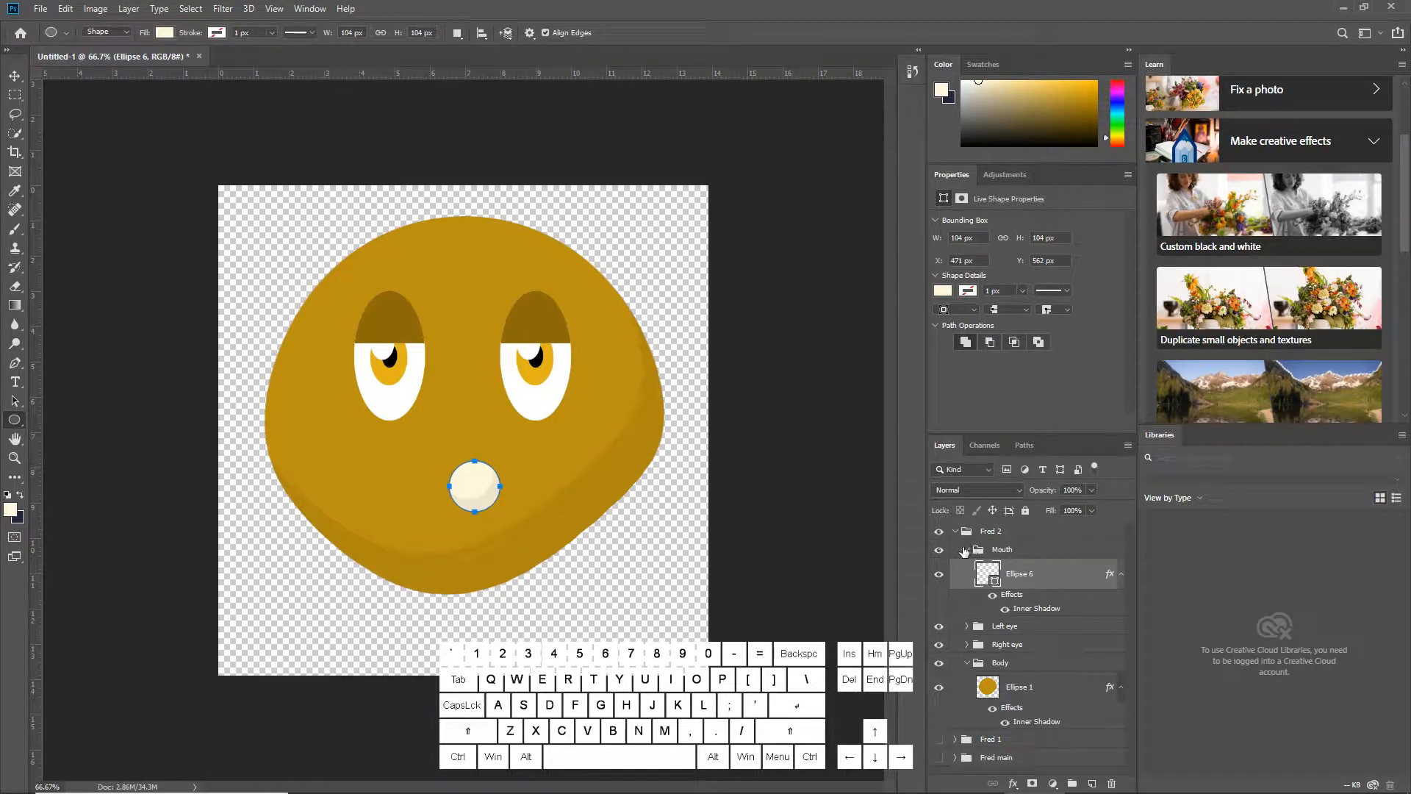
Move the whole Fred 2 group up about 50 px with Free Transform
click(956, 531)
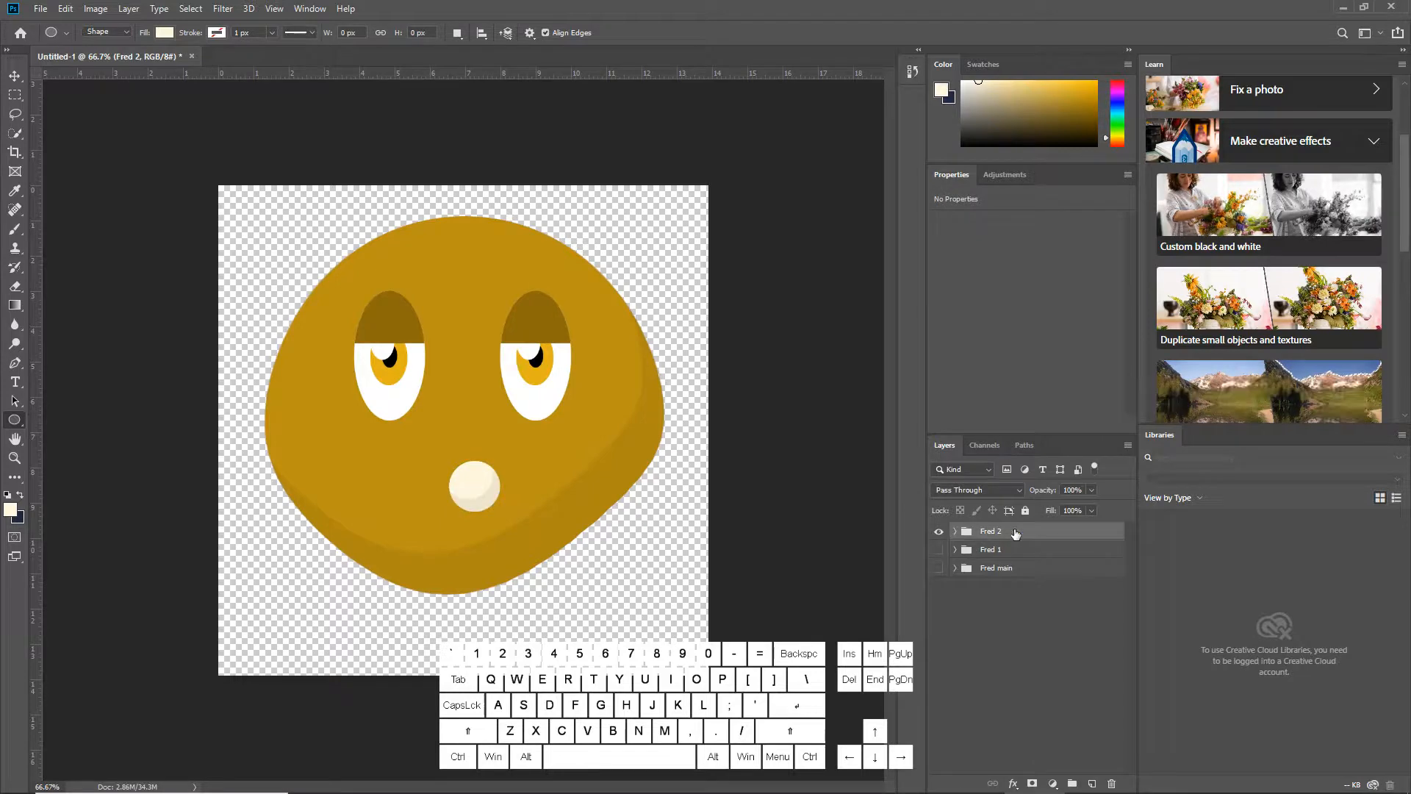
key(ctrl+t)
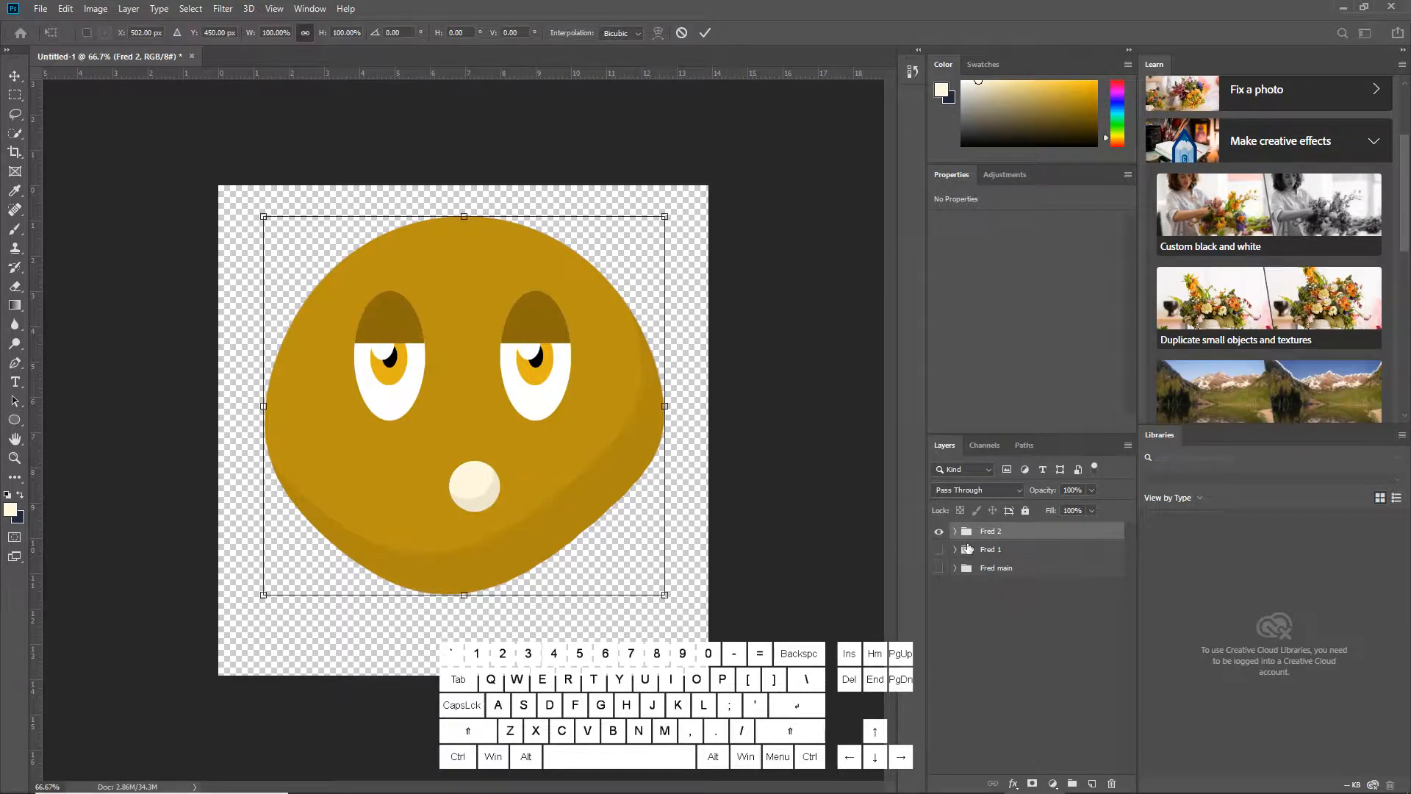
drag(454, 369, 456, 341)
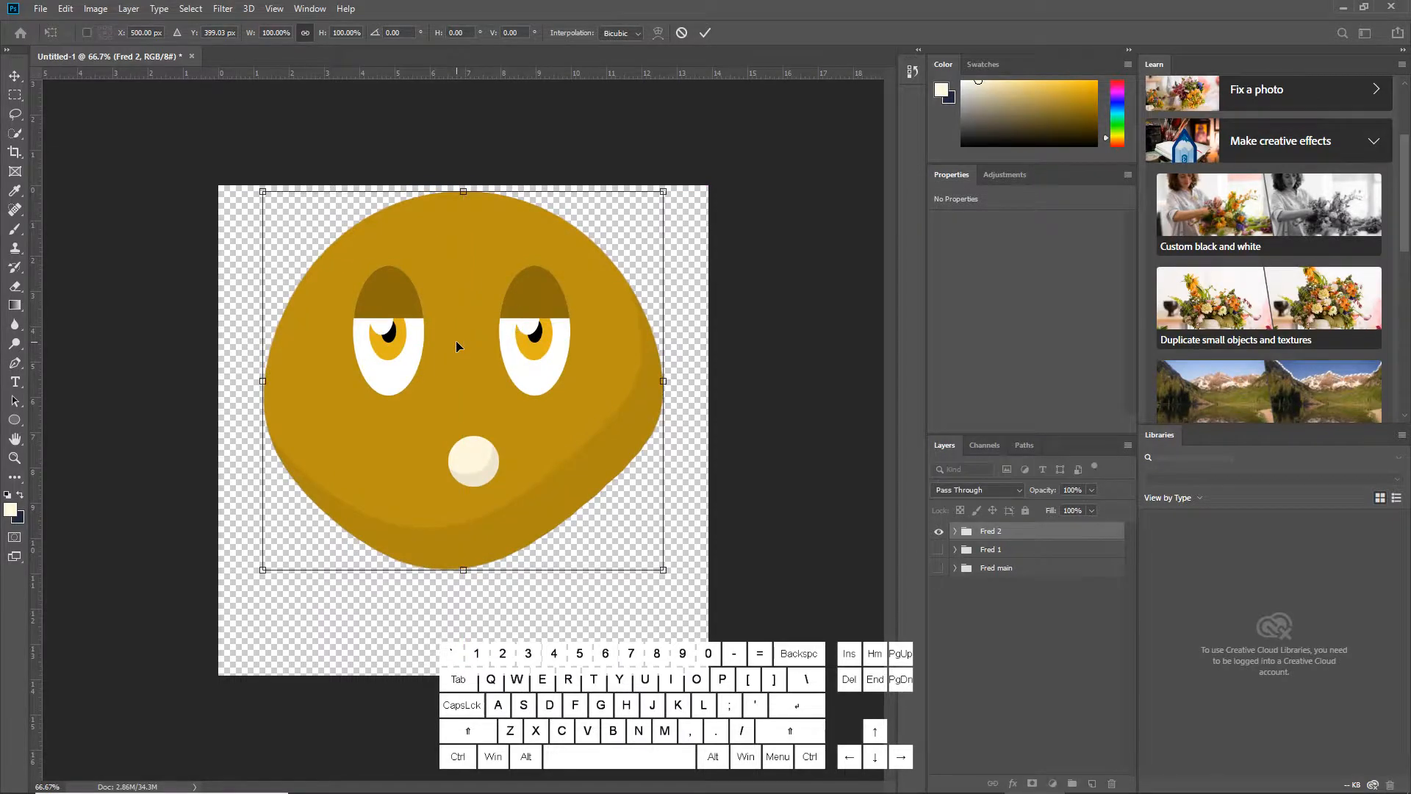
key(u)
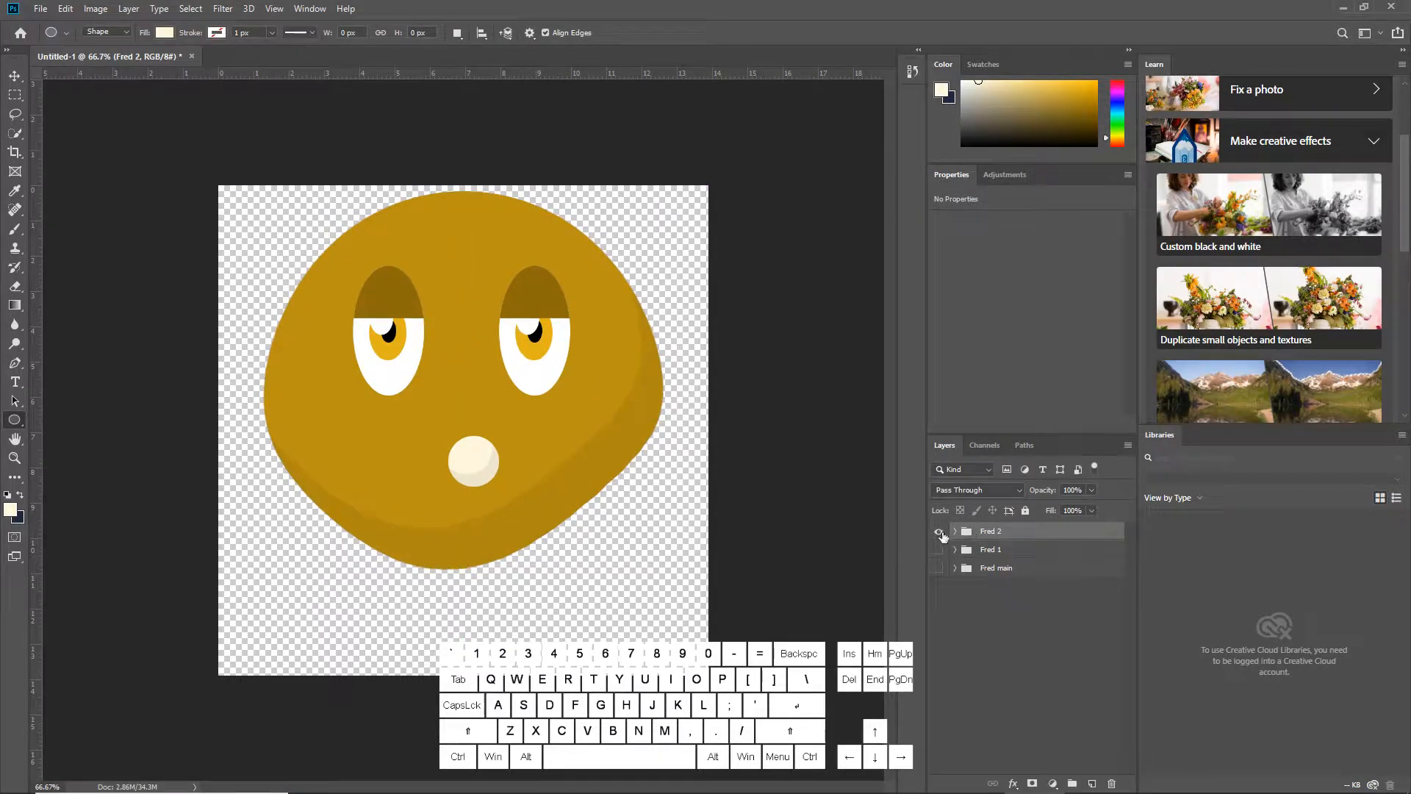
Compare the Fred main, Fred 1 and Fred 2 poses by toggling group visibility, leaving all three shown
click(939, 531)
click(938, 567)
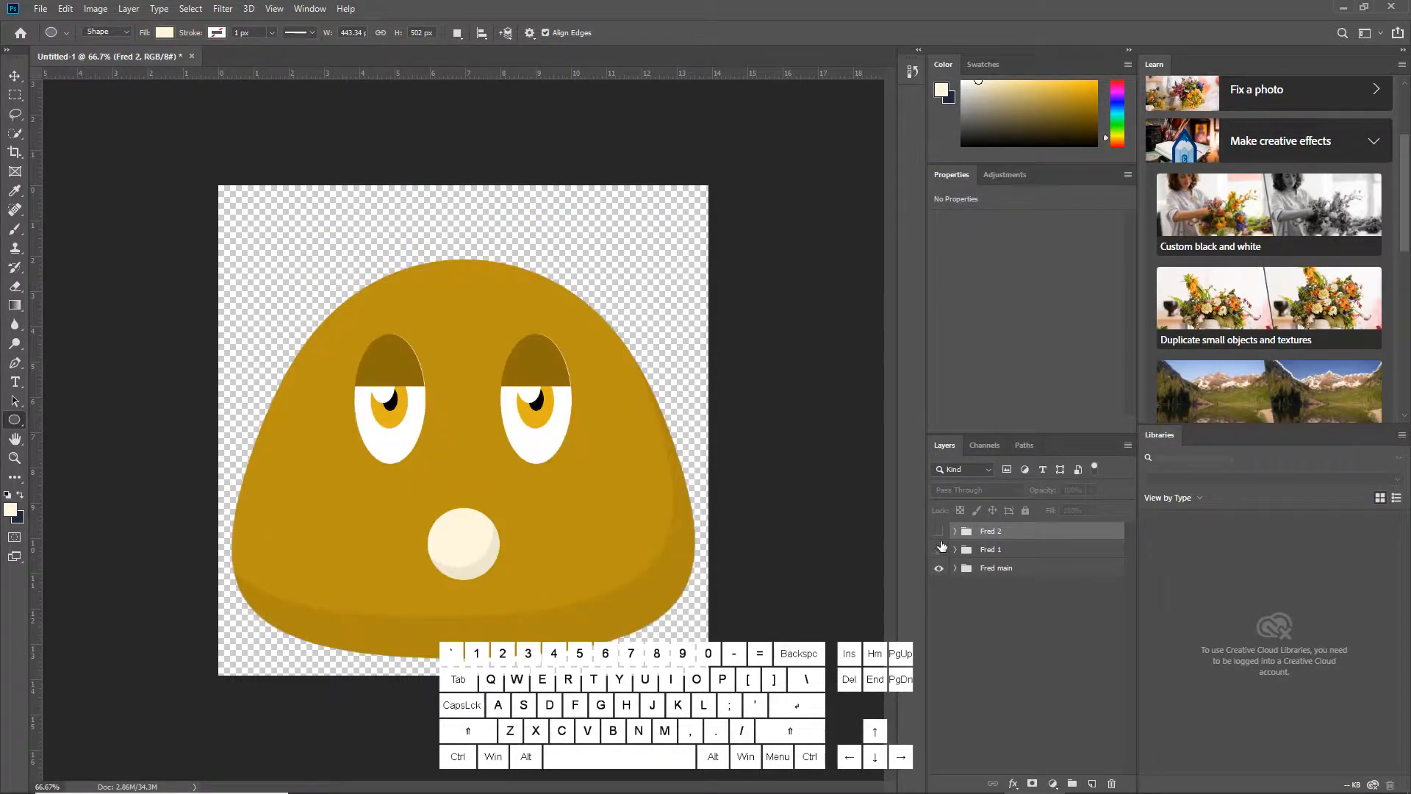
click(938, 549)
click(939, 530)
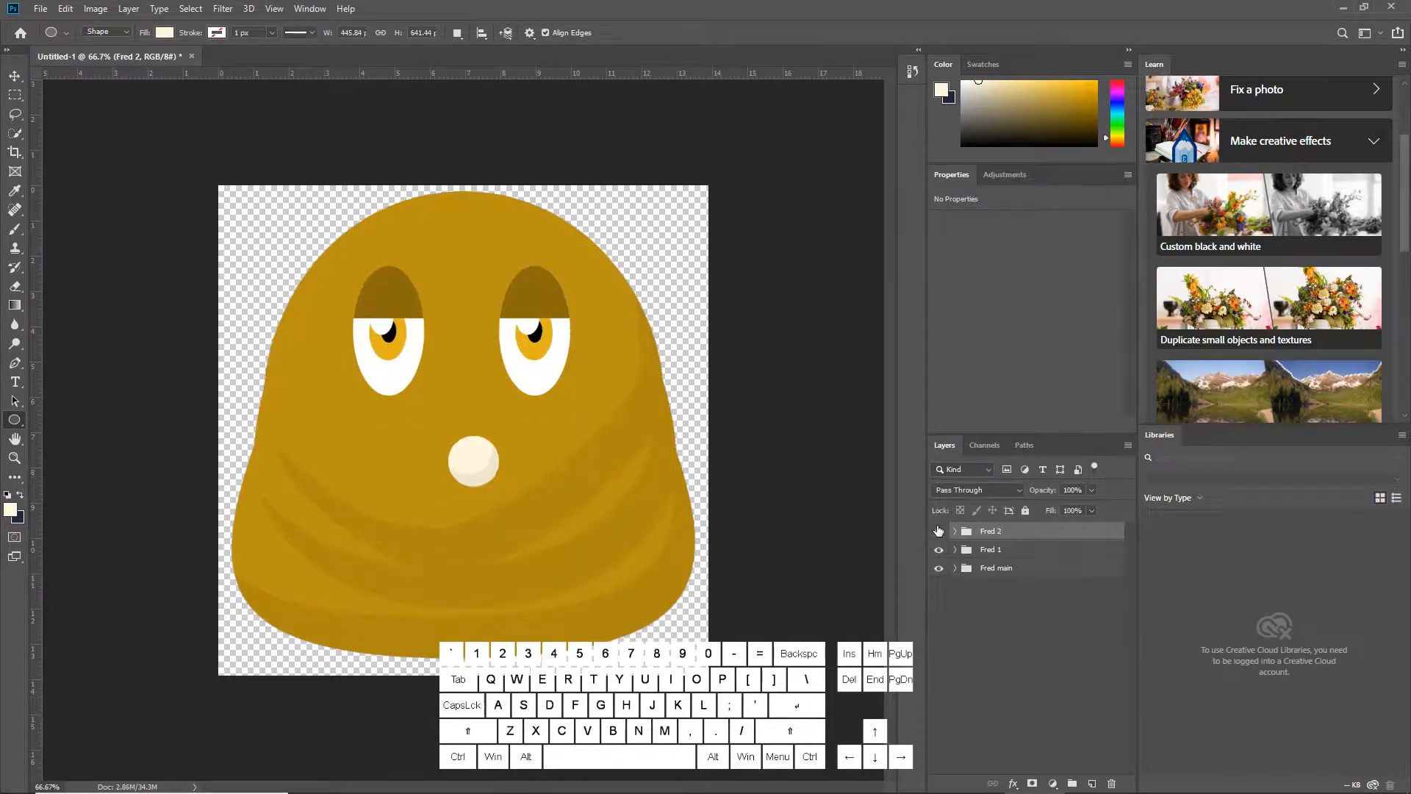
click(939, 530)
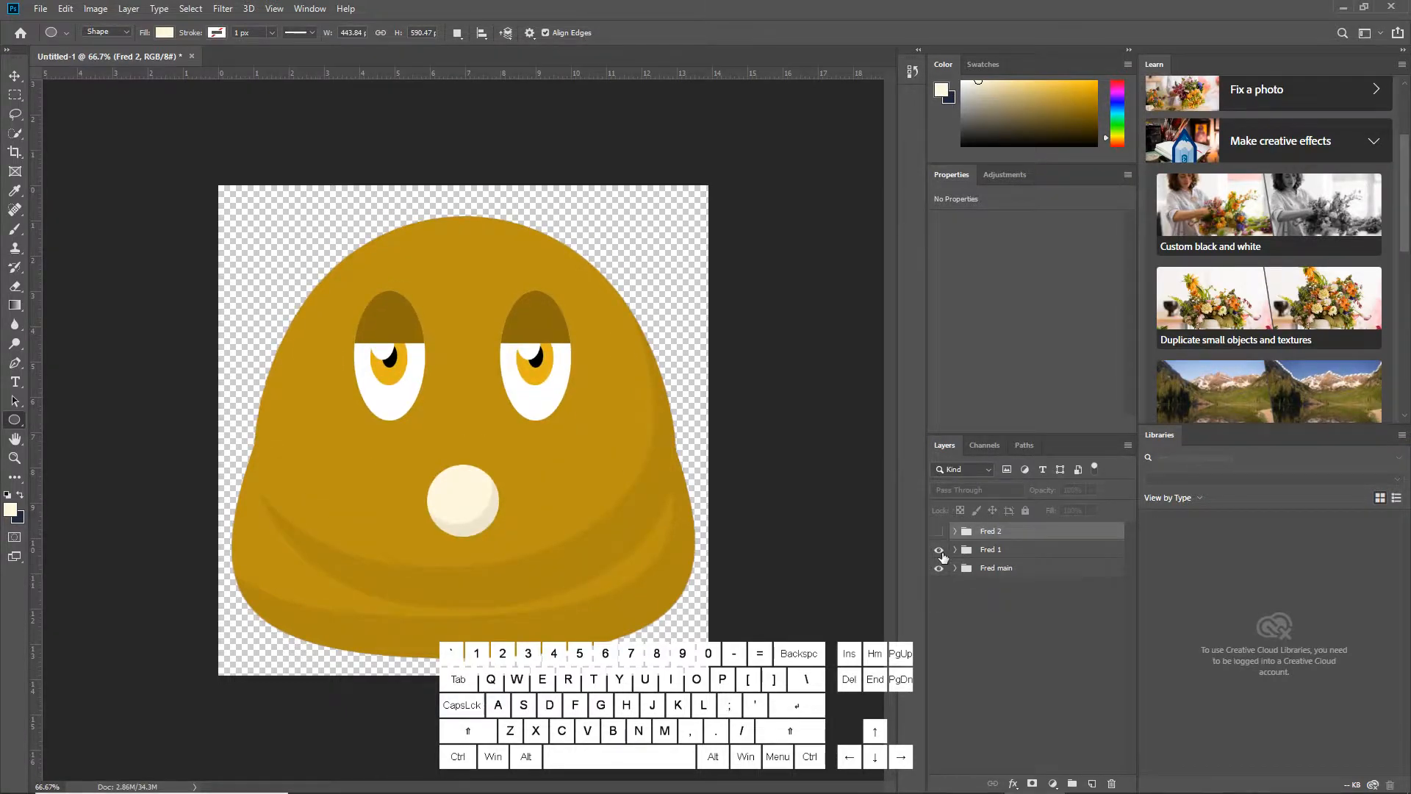
click(940, 550)
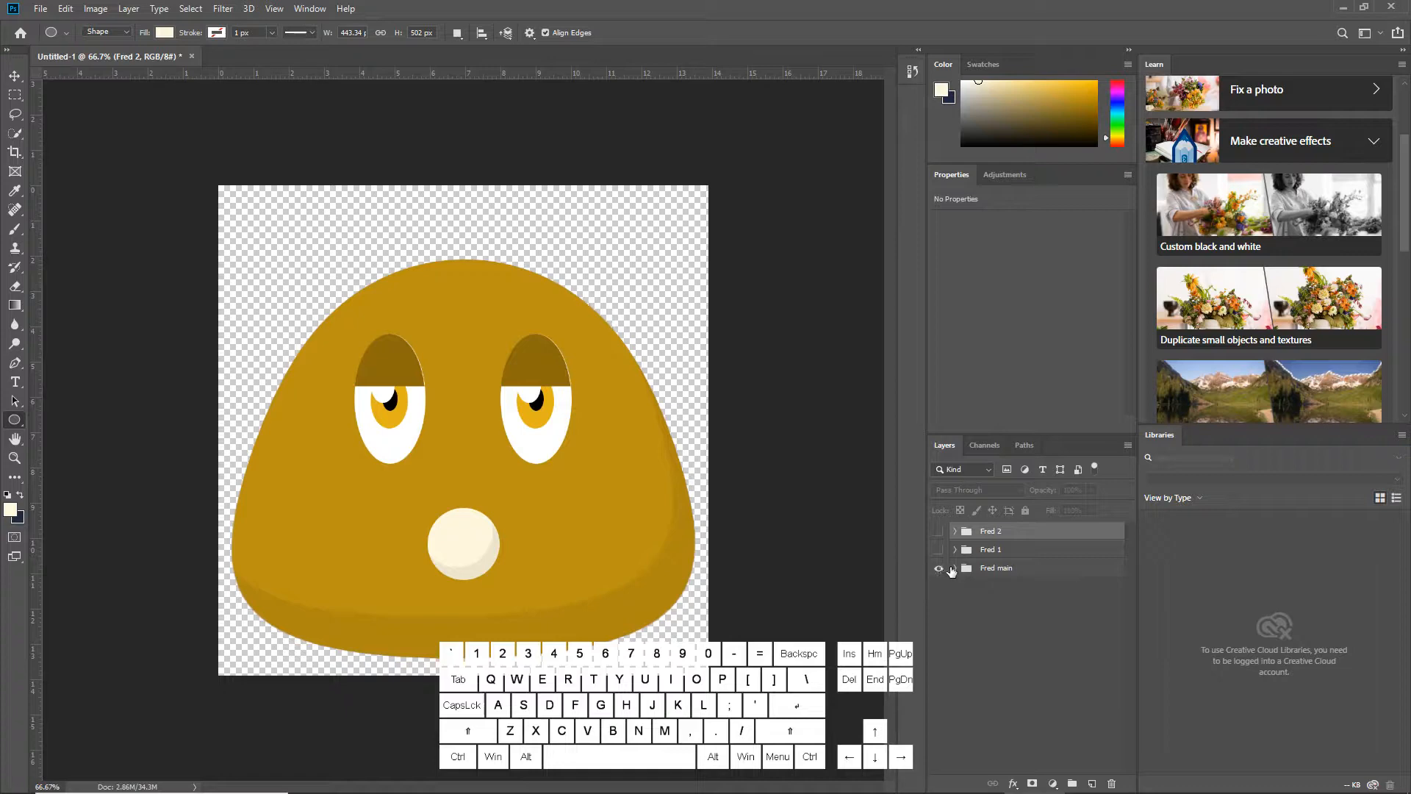
click(996, 569)
click(938, 551)
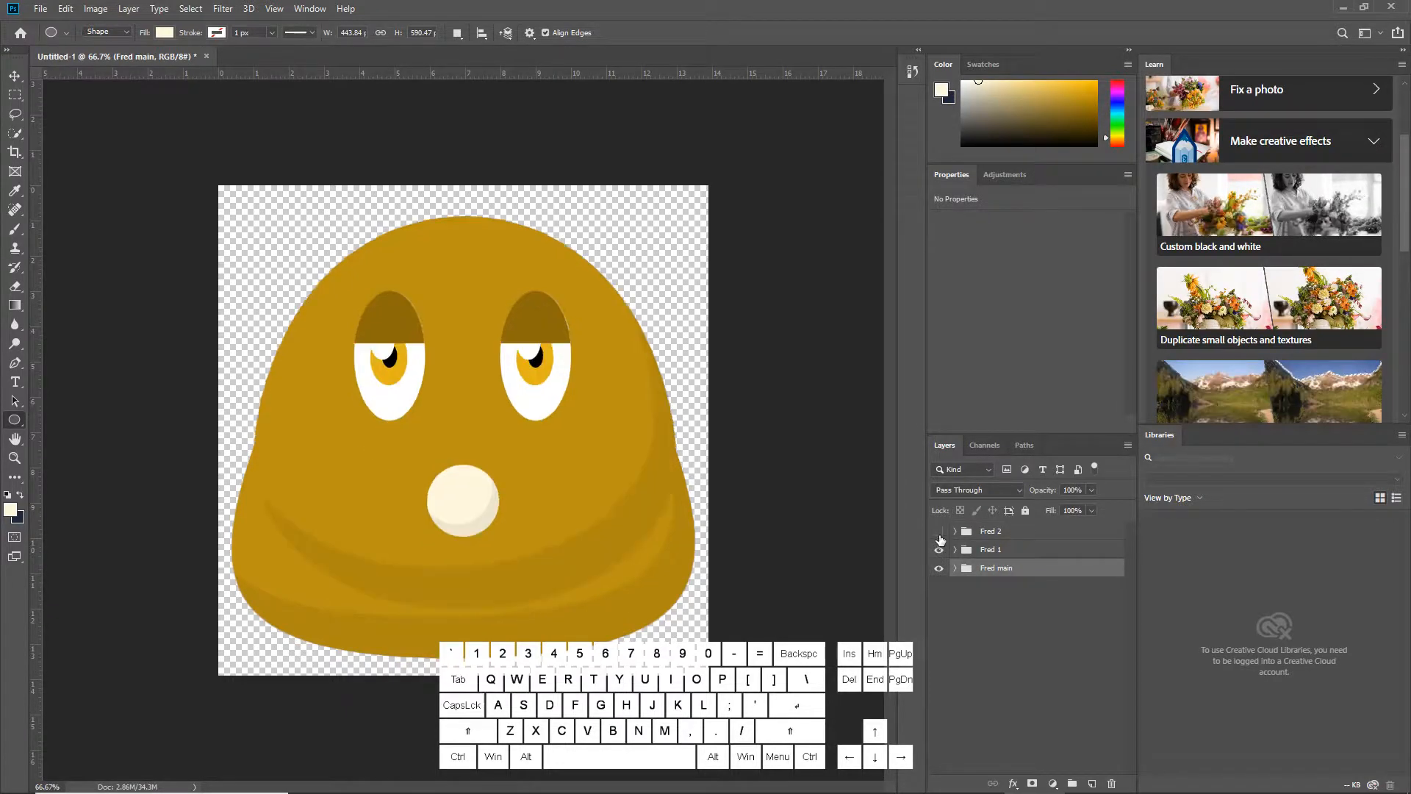
click(939, 534)
Select the Fred 2, Fred 1 and Fred main groups and duplicate all three
click(991, 535)
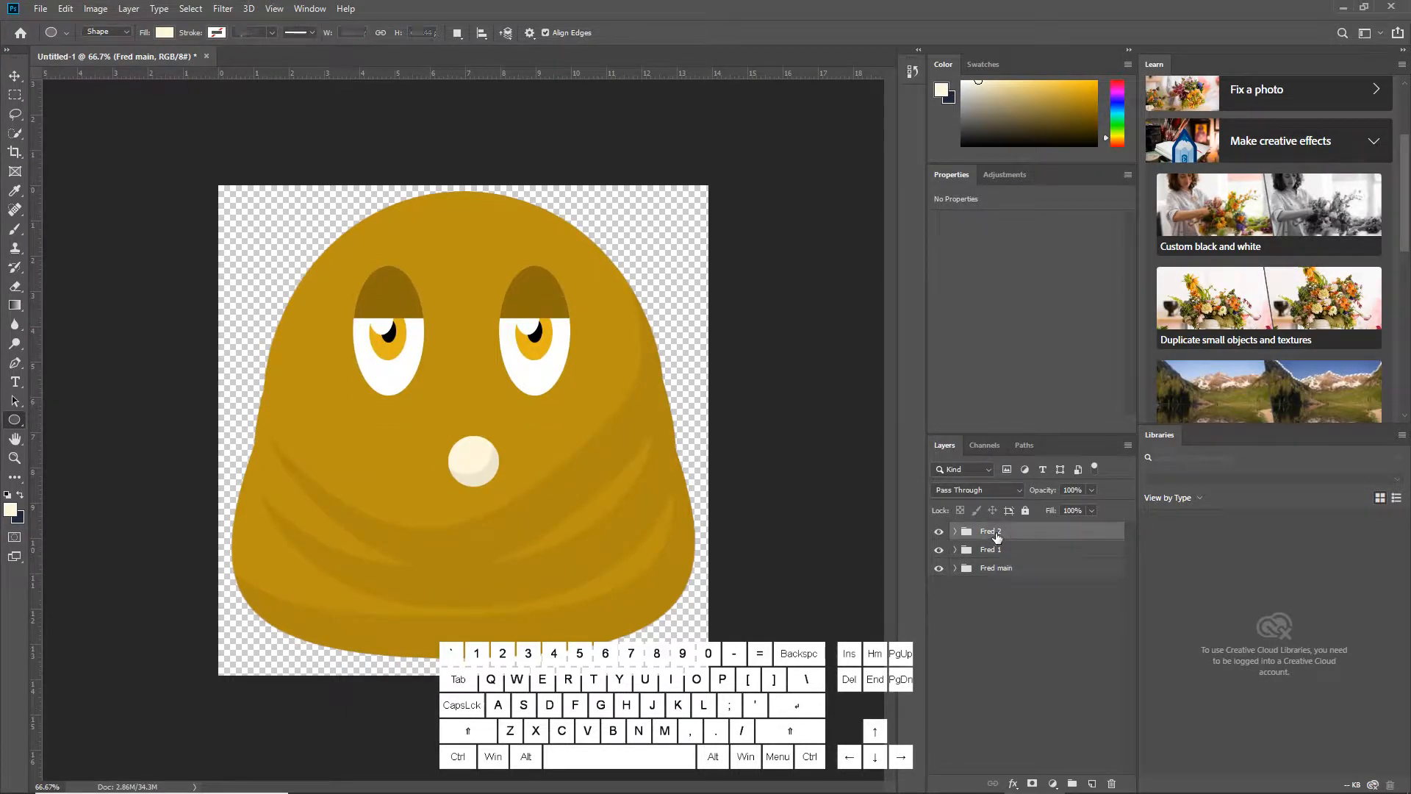
shift+click(1015, 570)
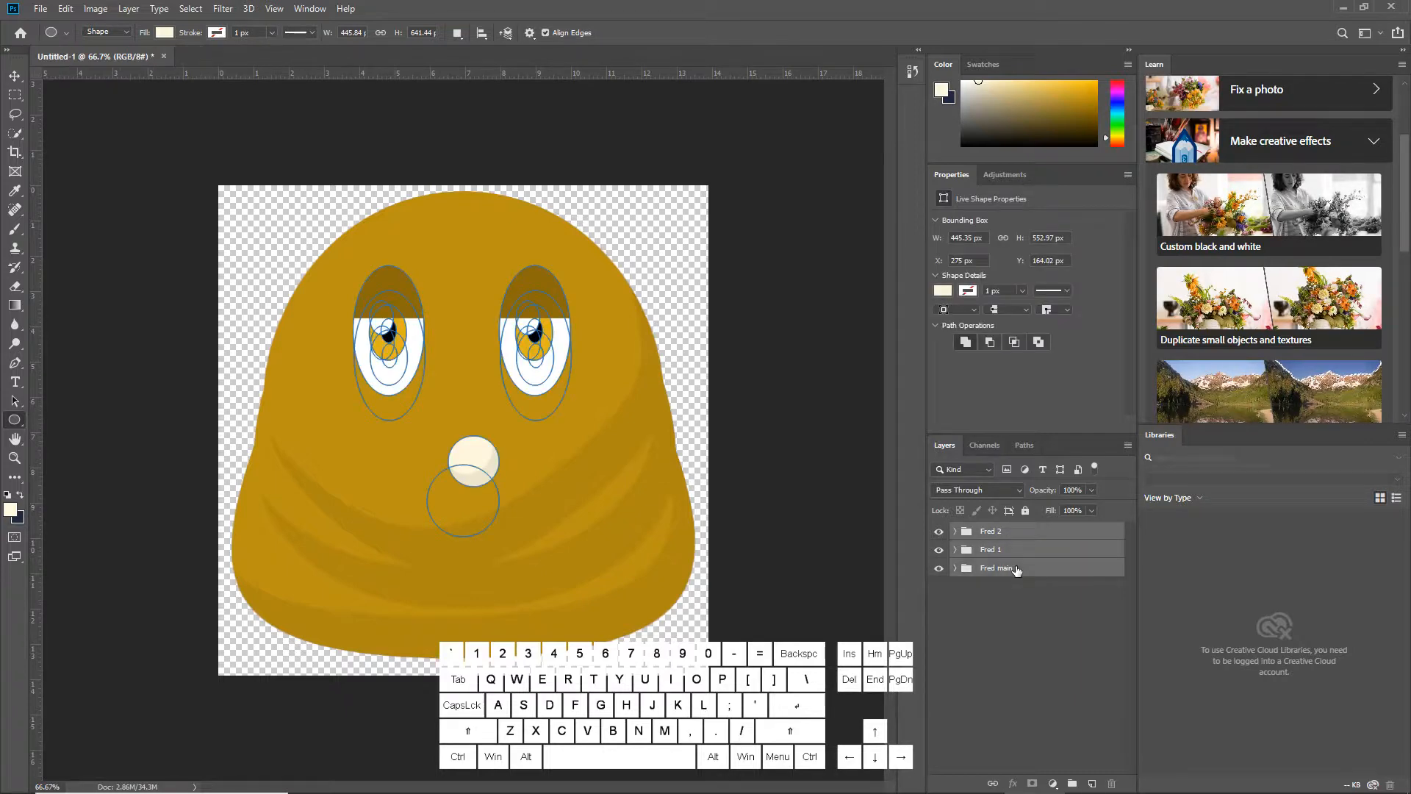
right_click(966, 556)
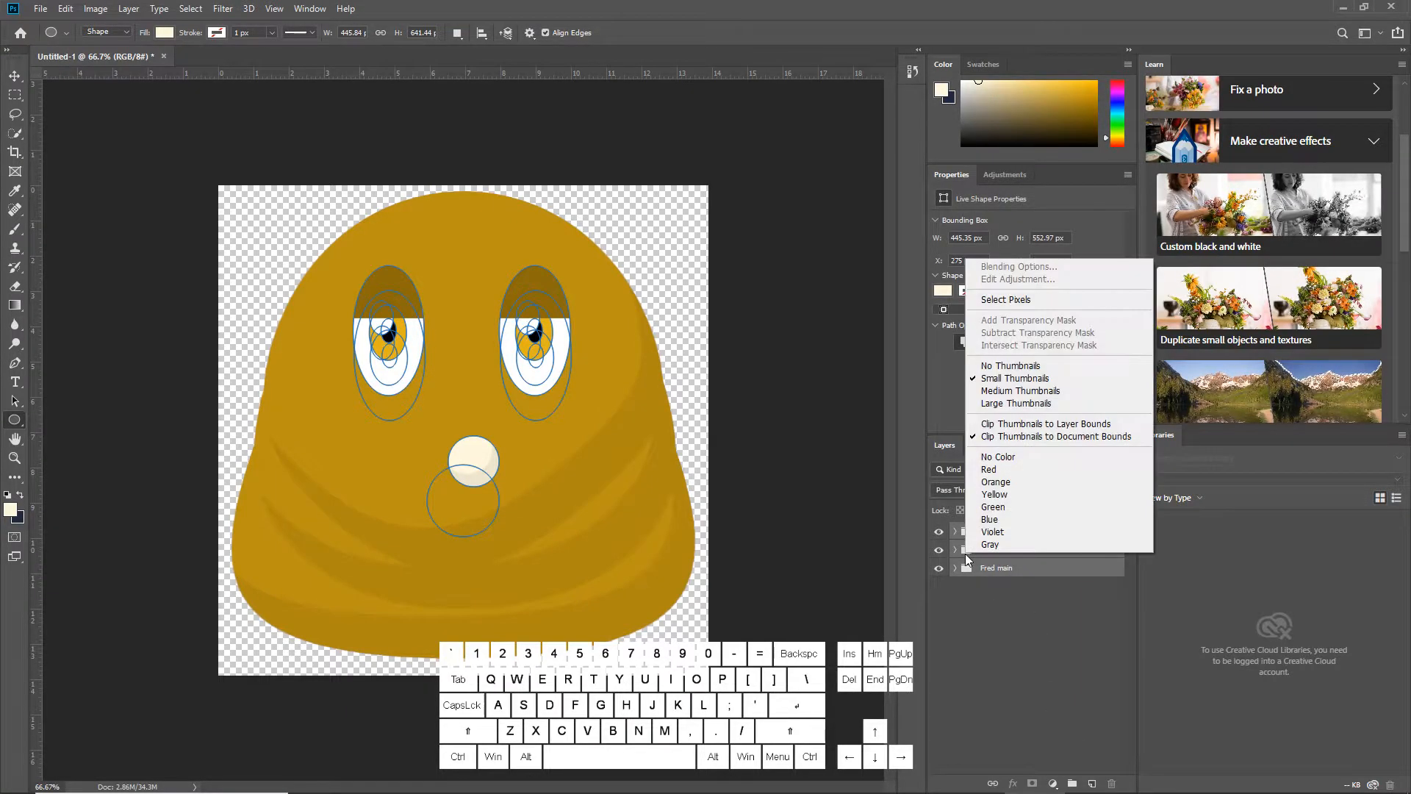
right_click(1037, 568)
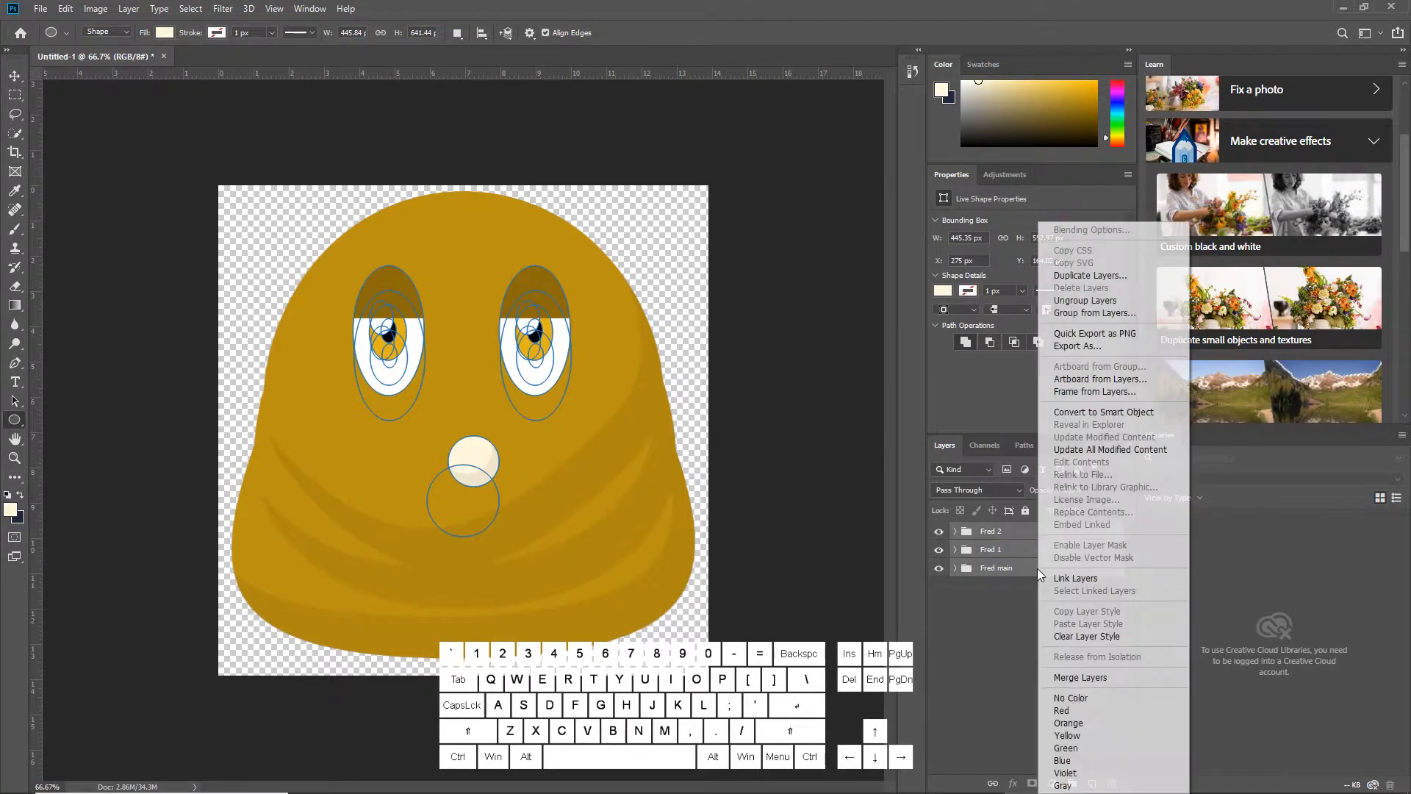
click(1092, 276)
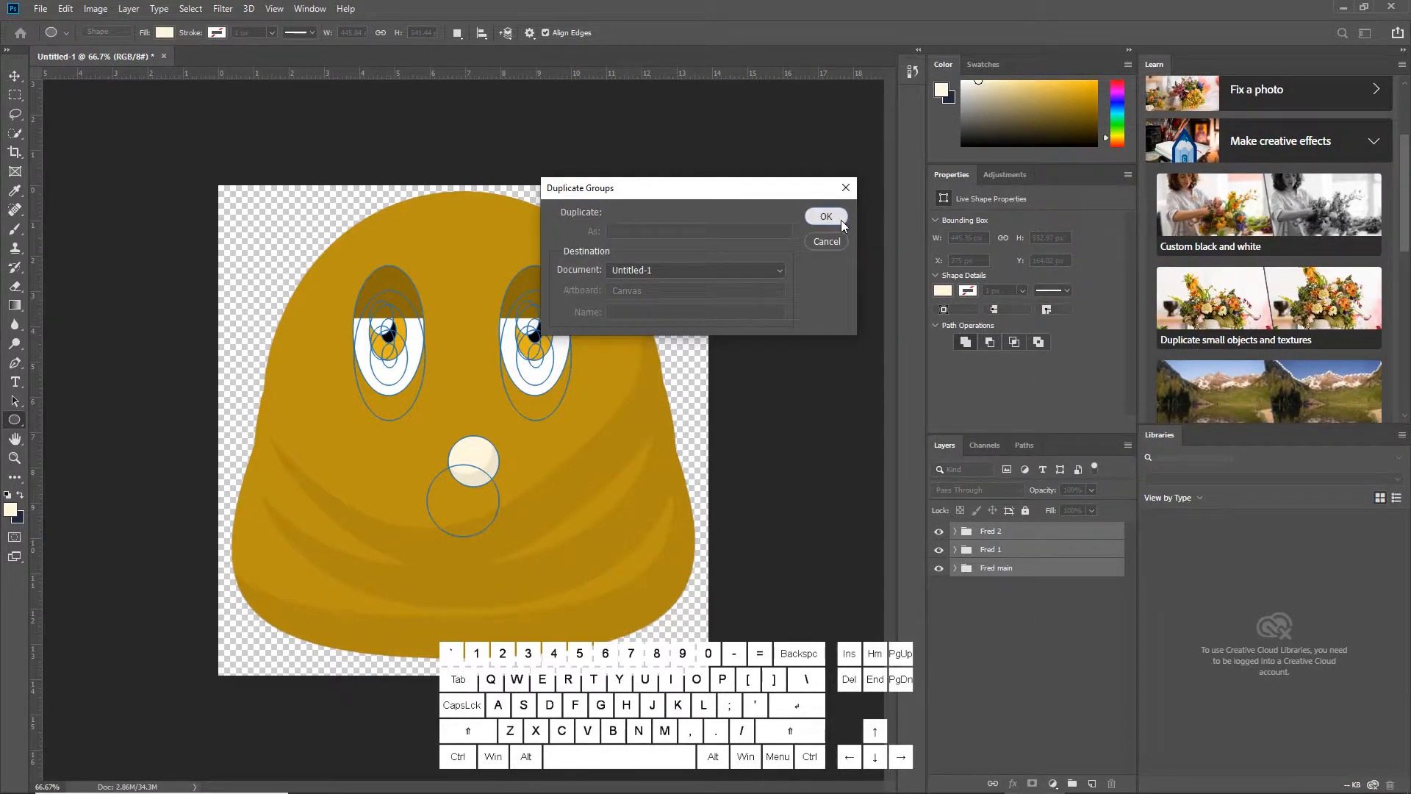
click(826, 216)
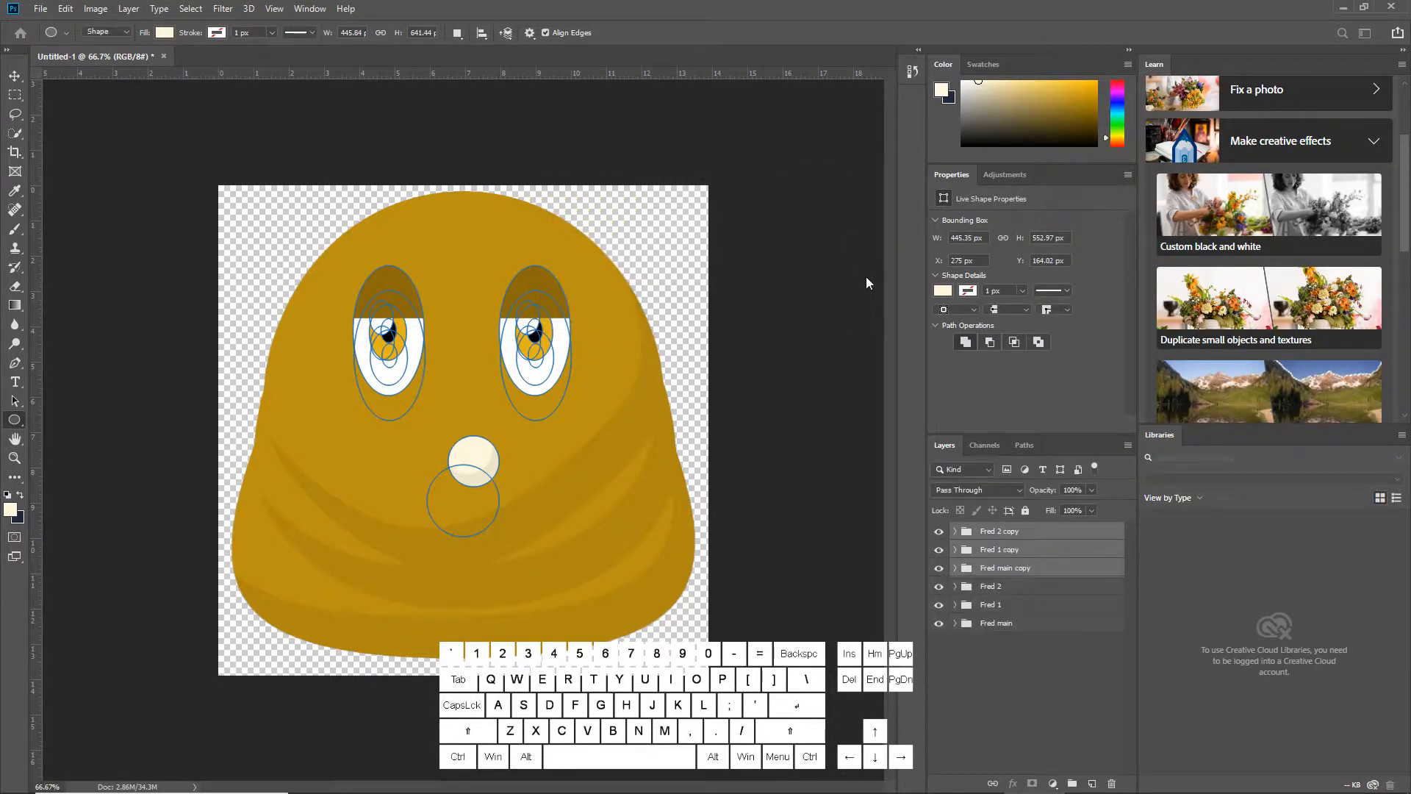
Put the three original Fred groups into a new group named Fred master
click(991, 588)
shift+click(994, 623)
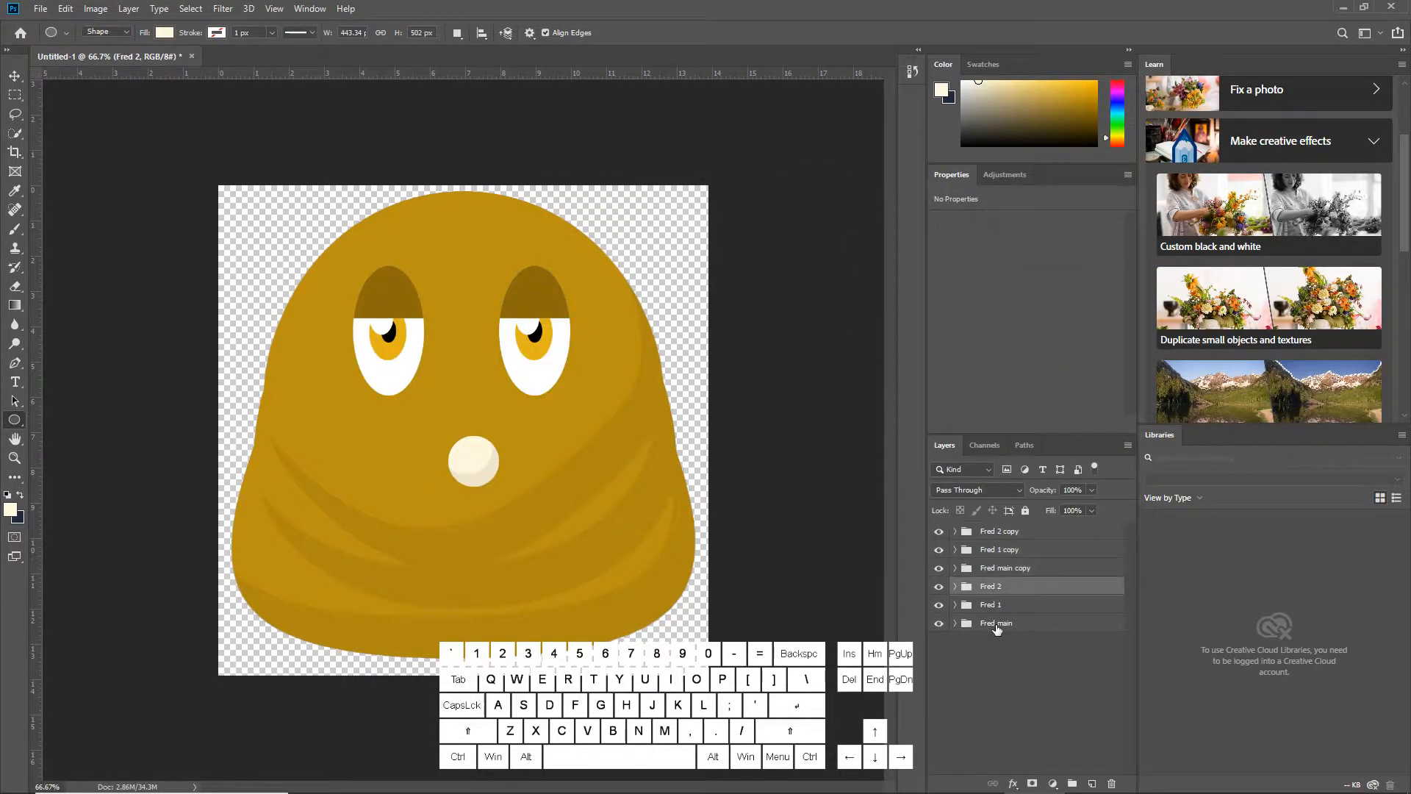
click(1072, 782)
double_click(982, 586)
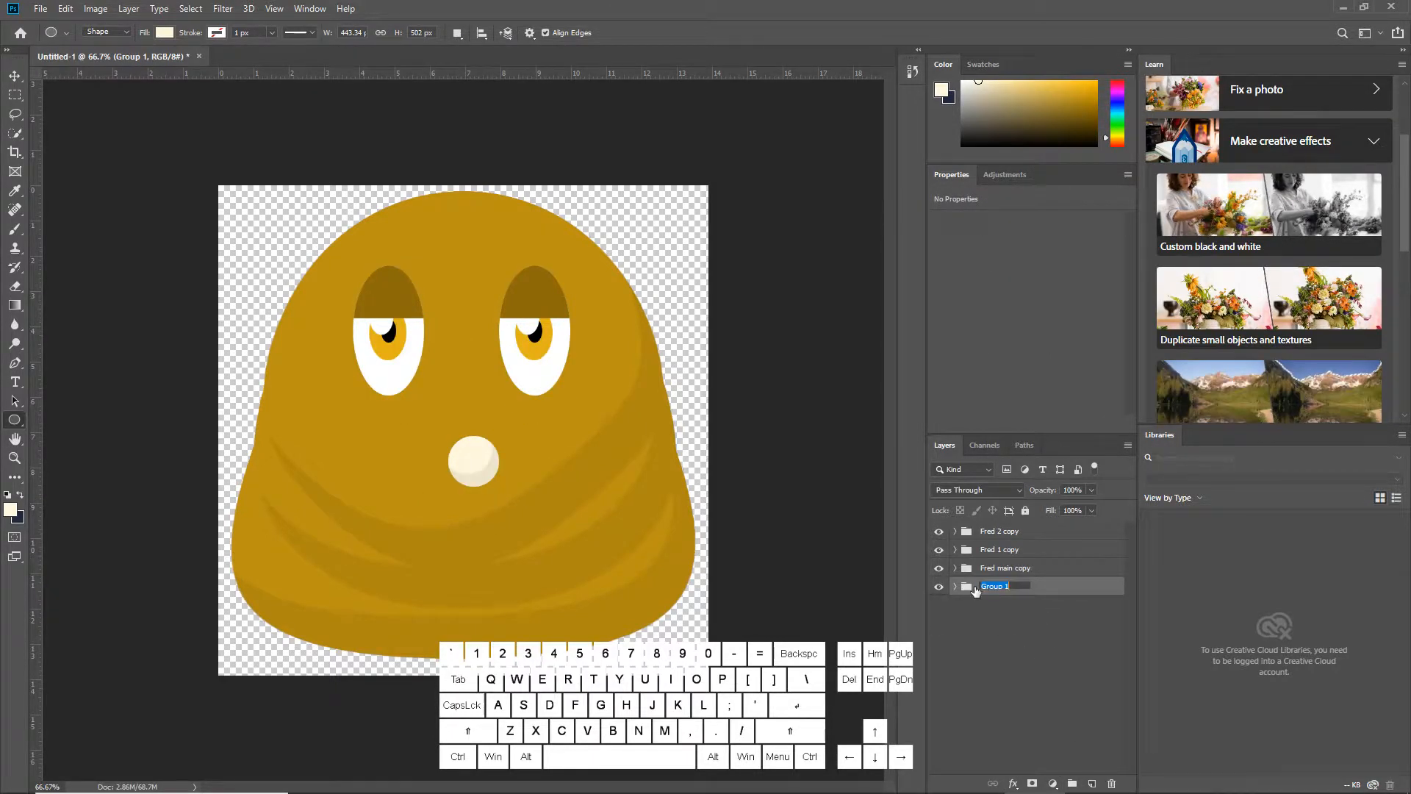
text(Fred master)
key(Return)
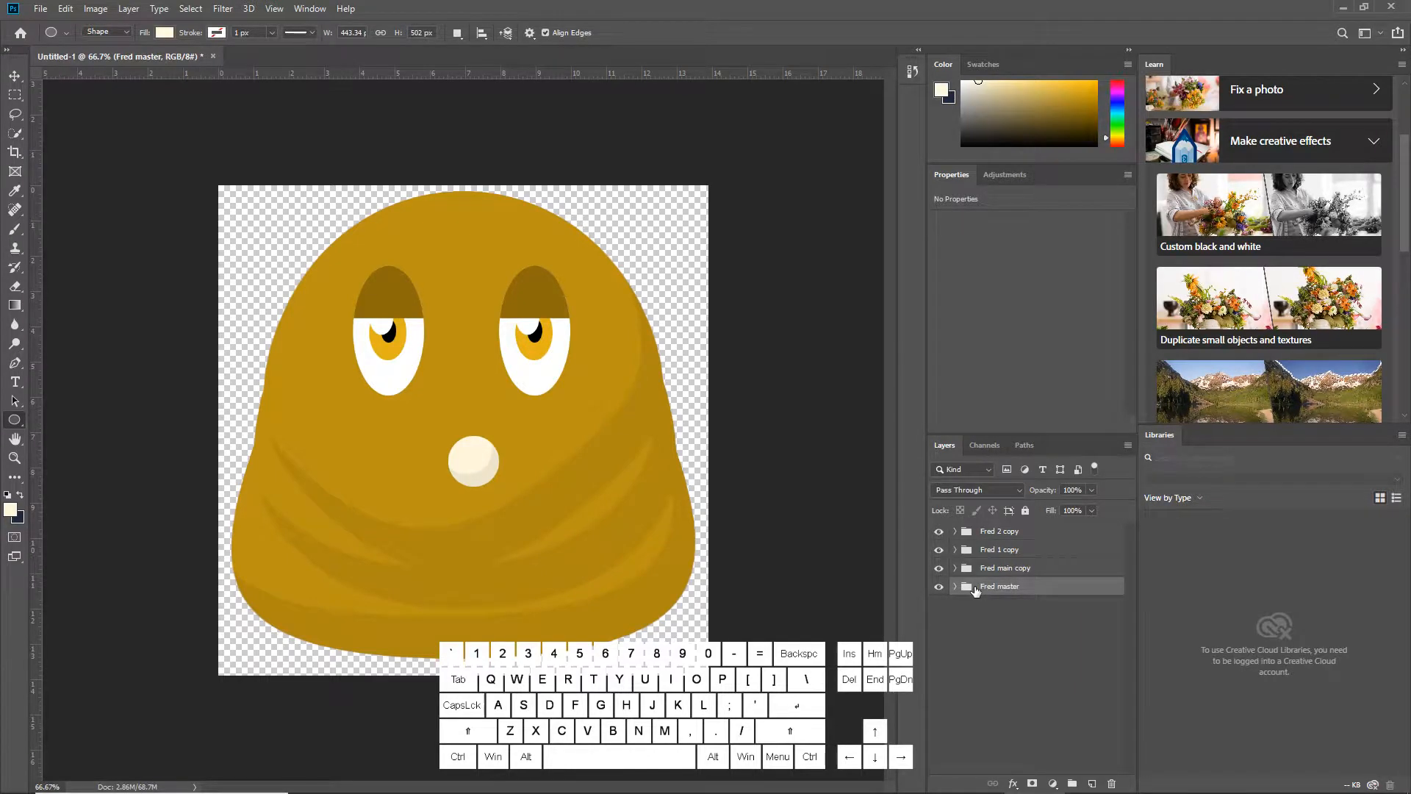
Merge each copied group, Fred 2 copy, Fred 1 copy and Fred main copy, into a single layer
click(1027, 529)
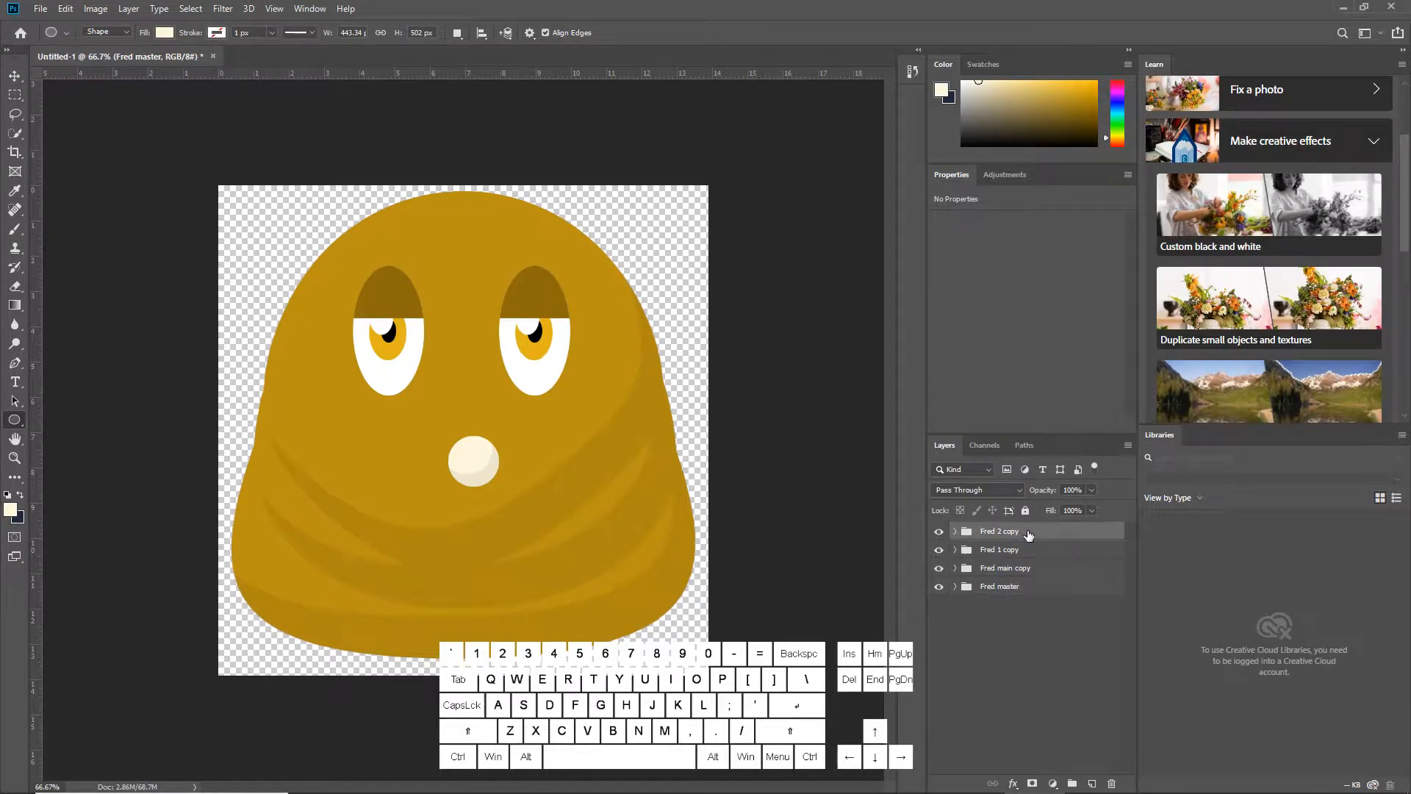
right_click(1029, 528)
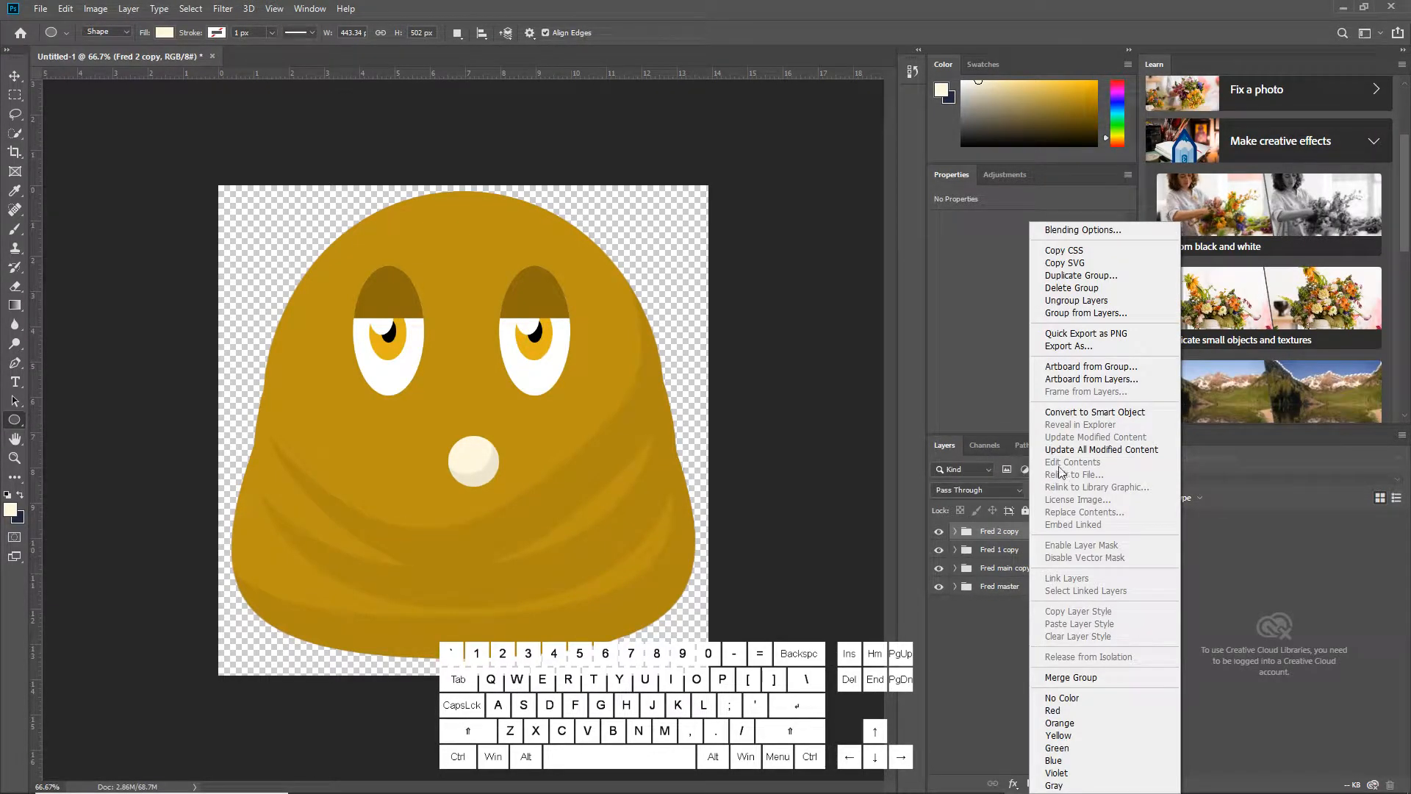
click(1084, 677)
click(1009, 561)
right_click(1010, 560)
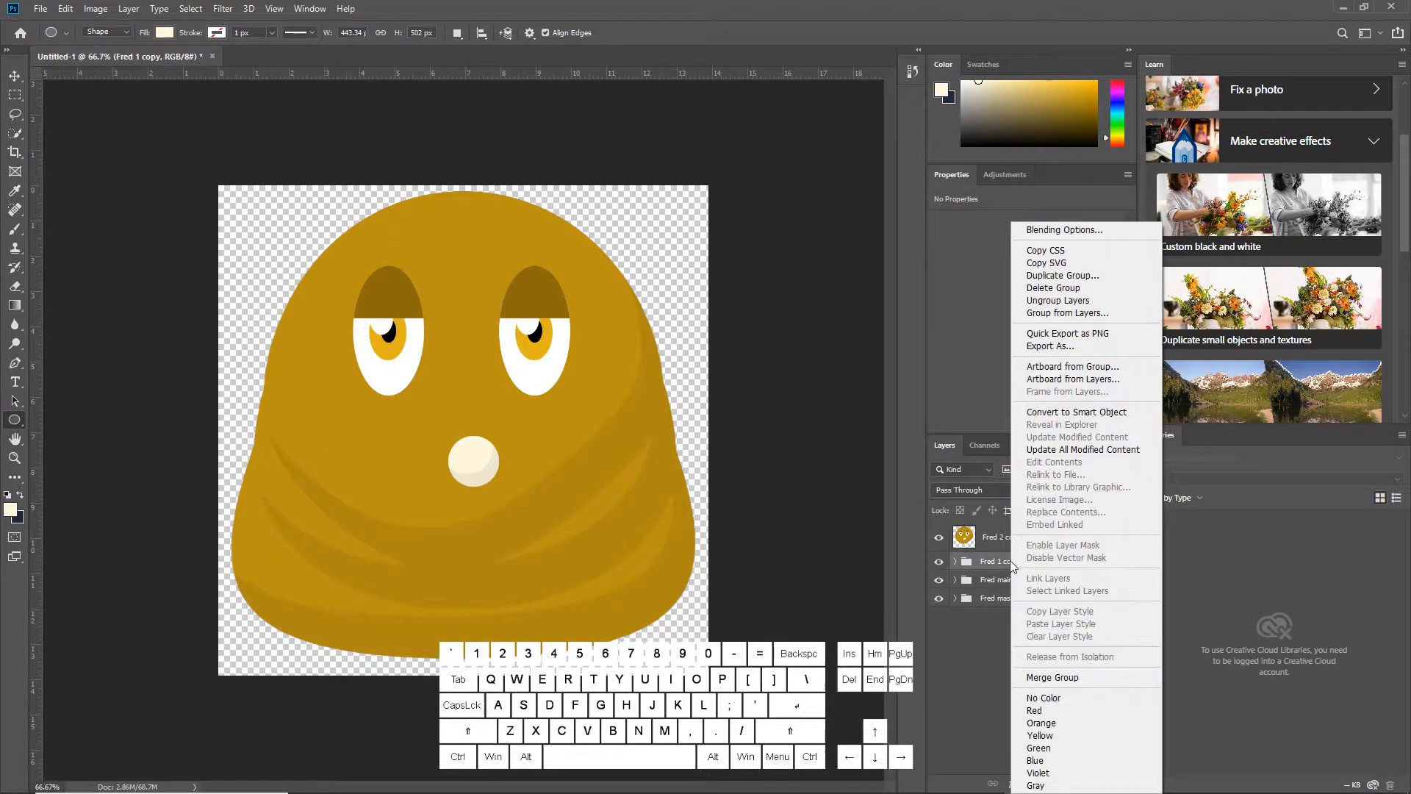
click(1078, 676)
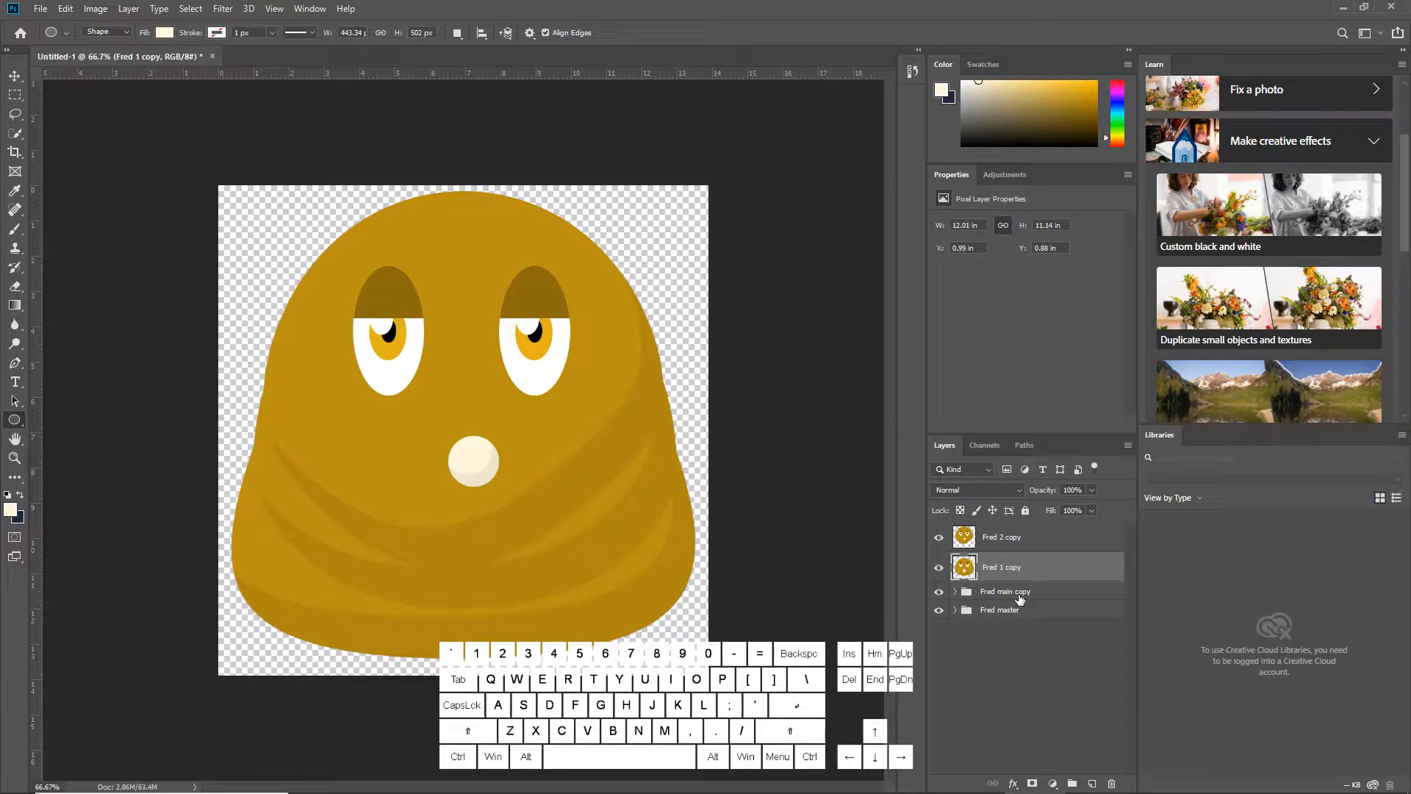
click(1019, 593)
right_click(1018, 592)
click(1069, 480)
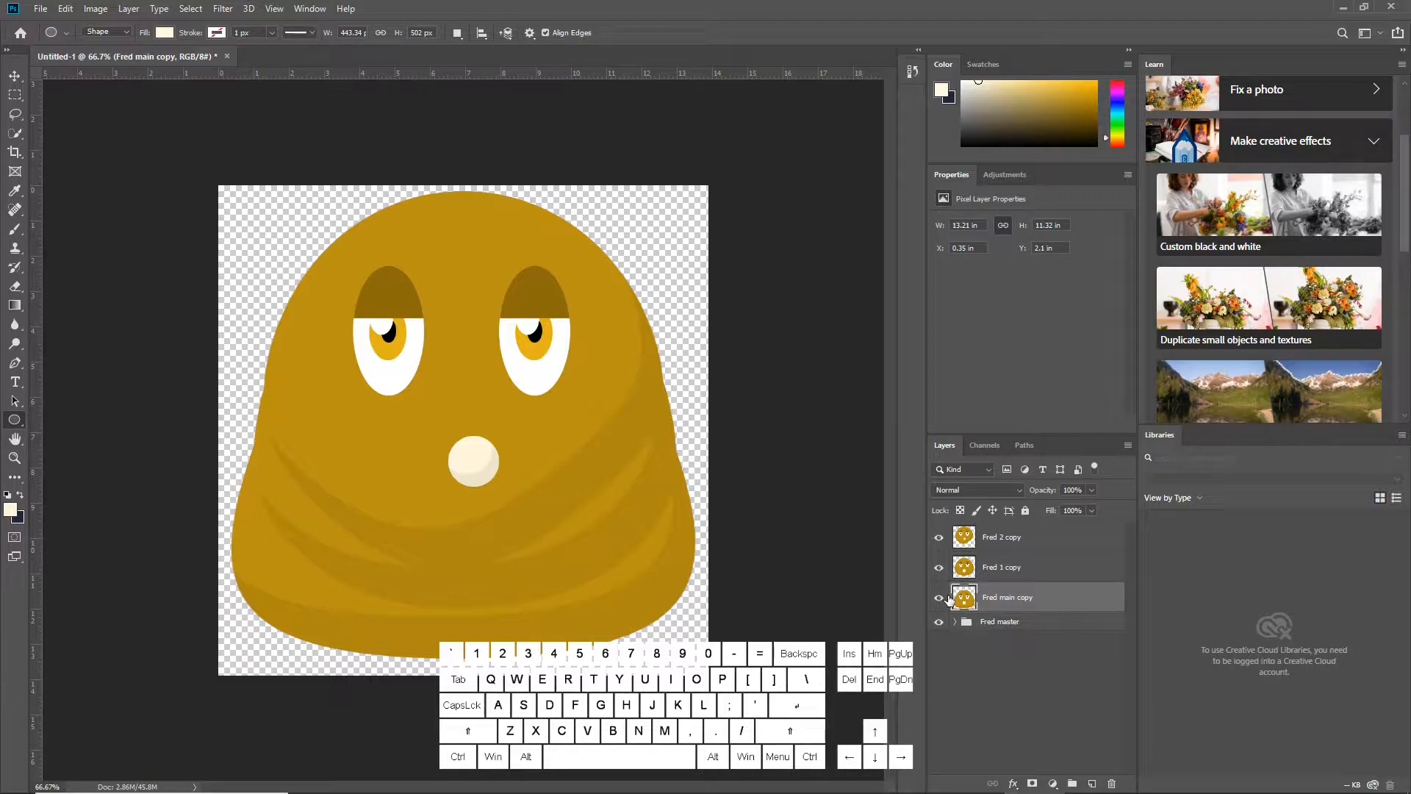
Hide Fred 2 copy, Fred 1 copy and Fred master, leaving only Fred main copy visible
click(938, 537)
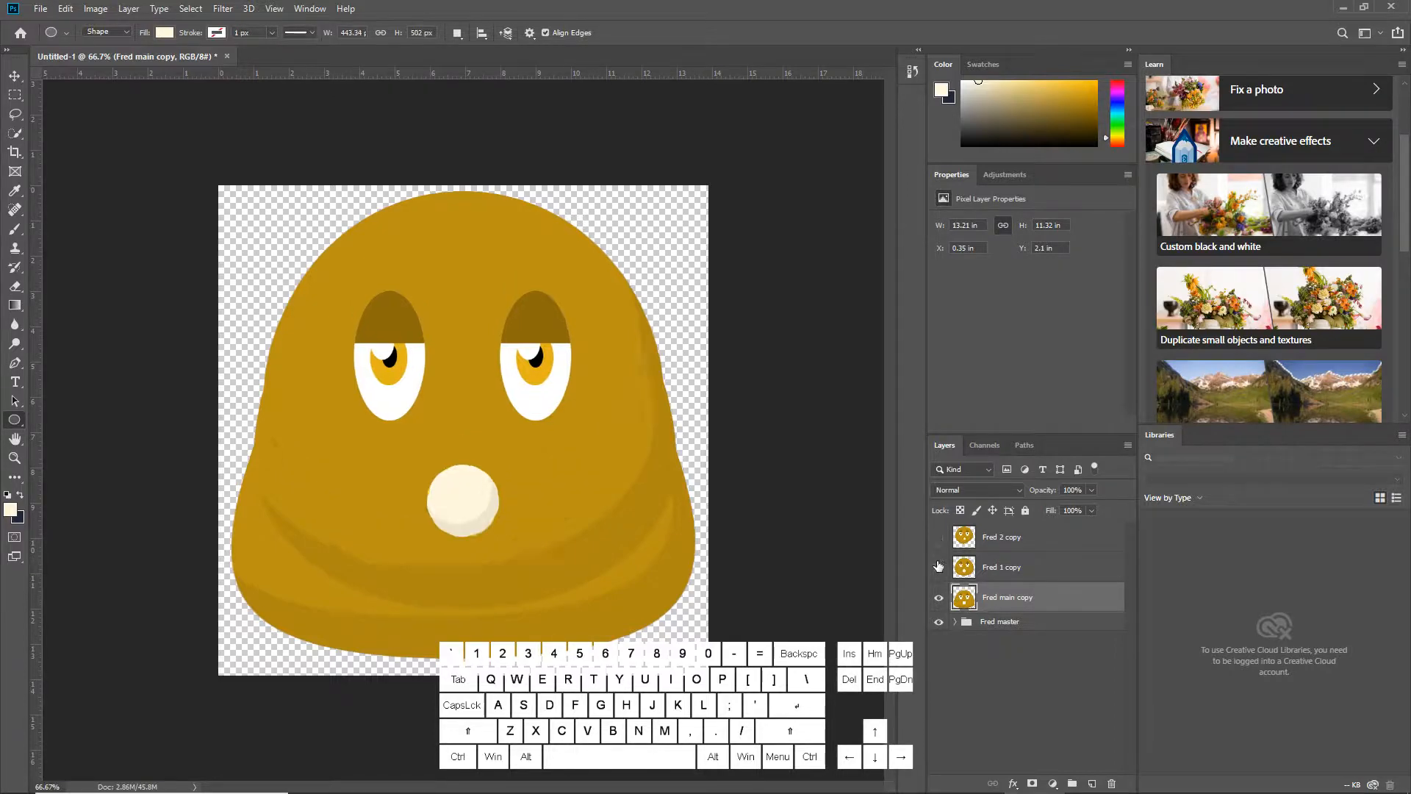
click(939, 568)
click(938, 621)
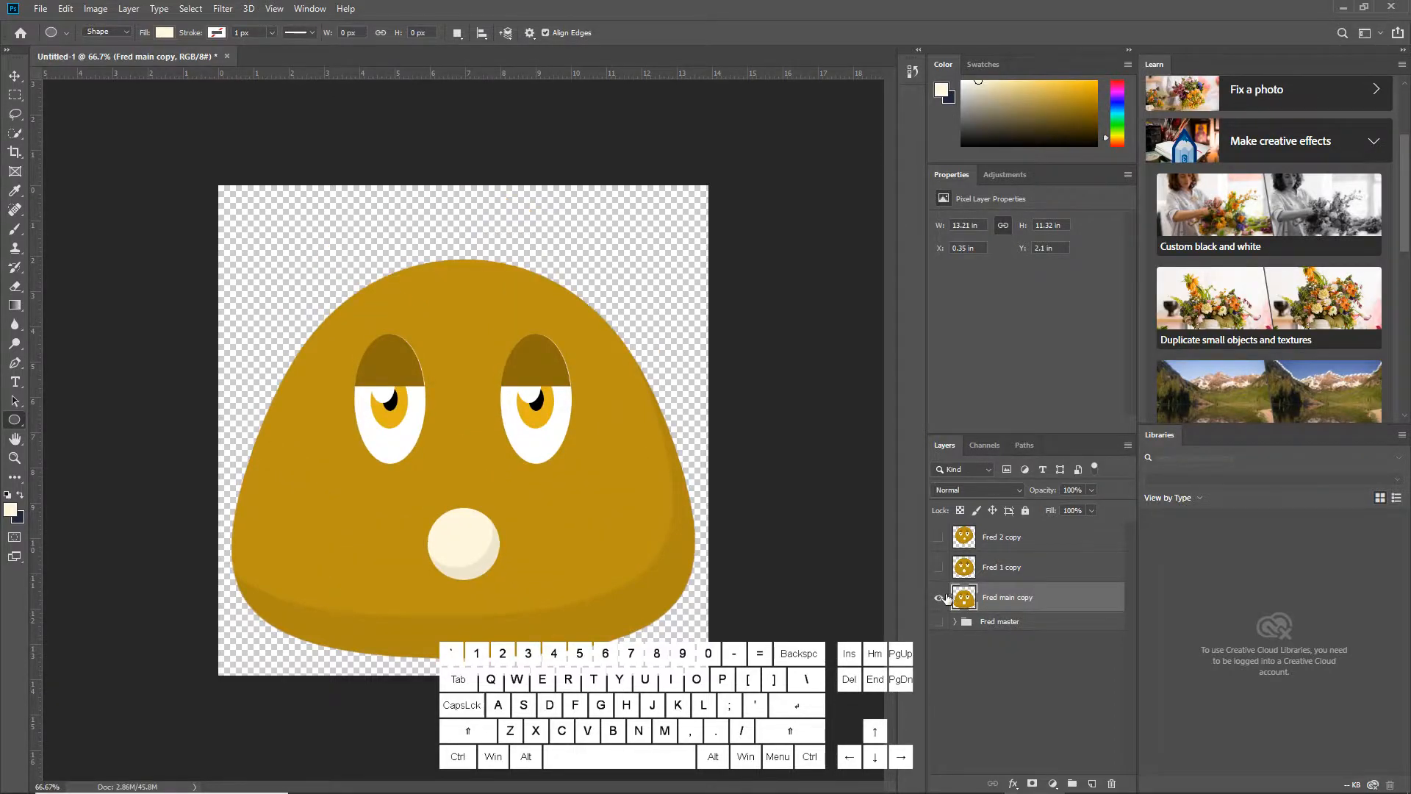
Toggle the visibility of the copied Fred layers to compare the poses
click(940, 539)
click(941, 539)
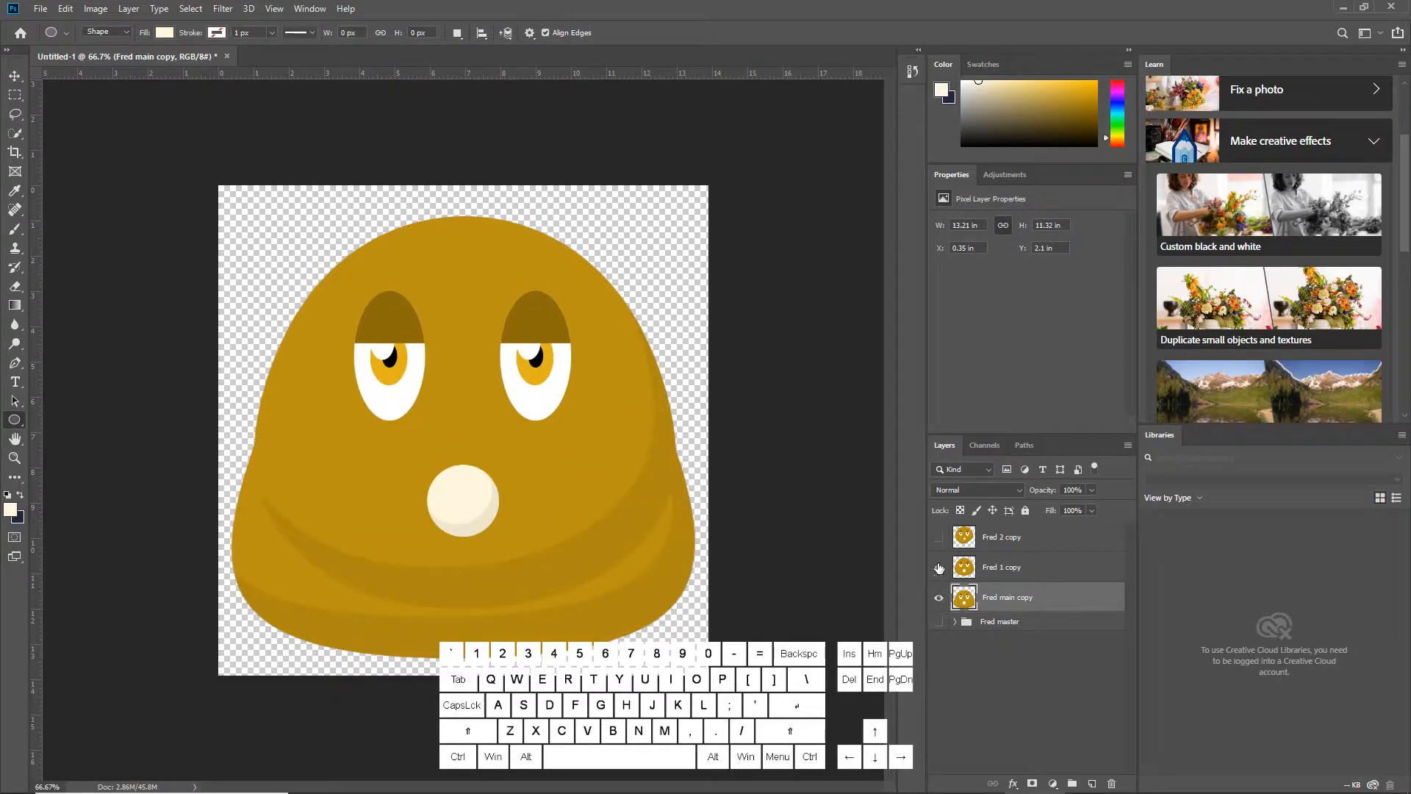
click(939, 598)
click(939, 568)
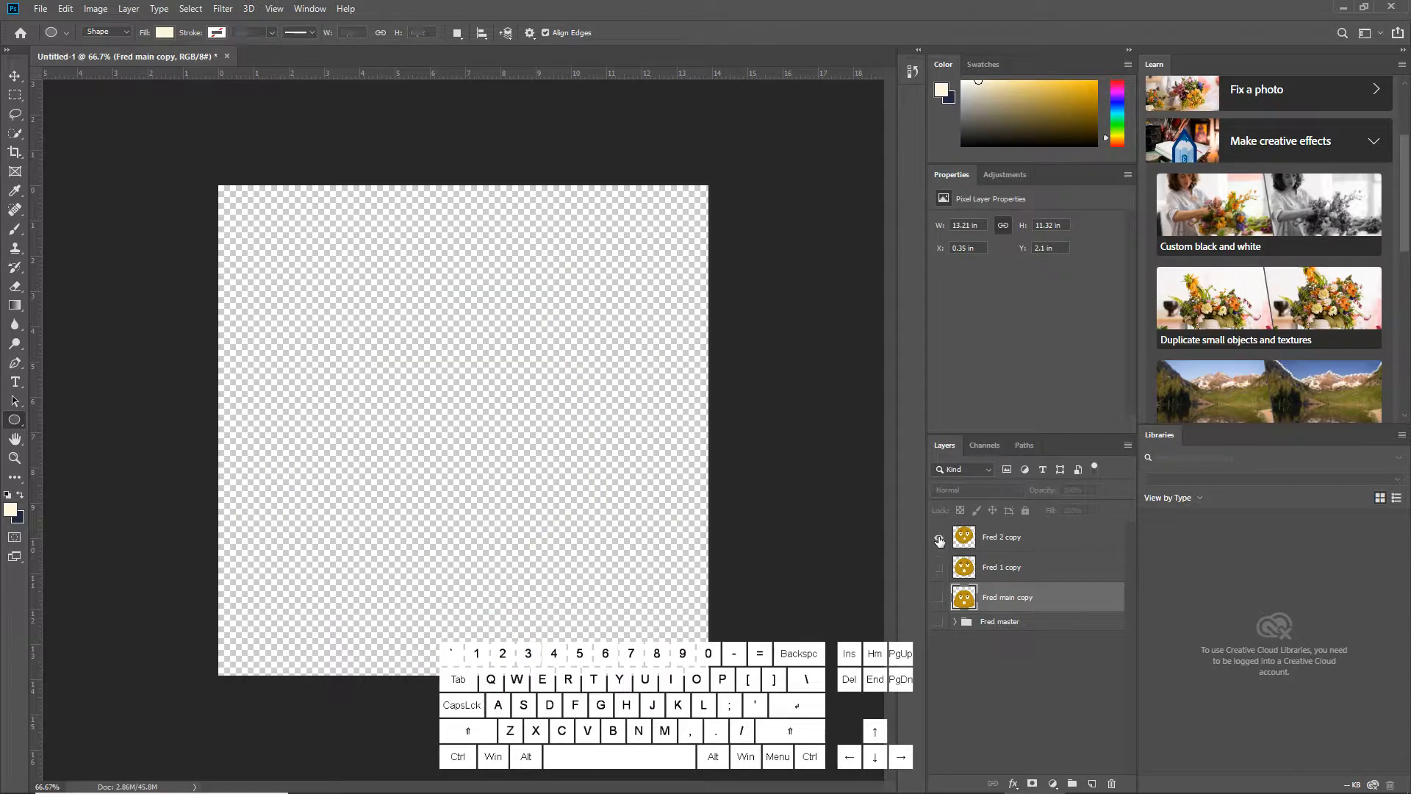
click(940, 541)
click(941, 548)
click(947, 571)
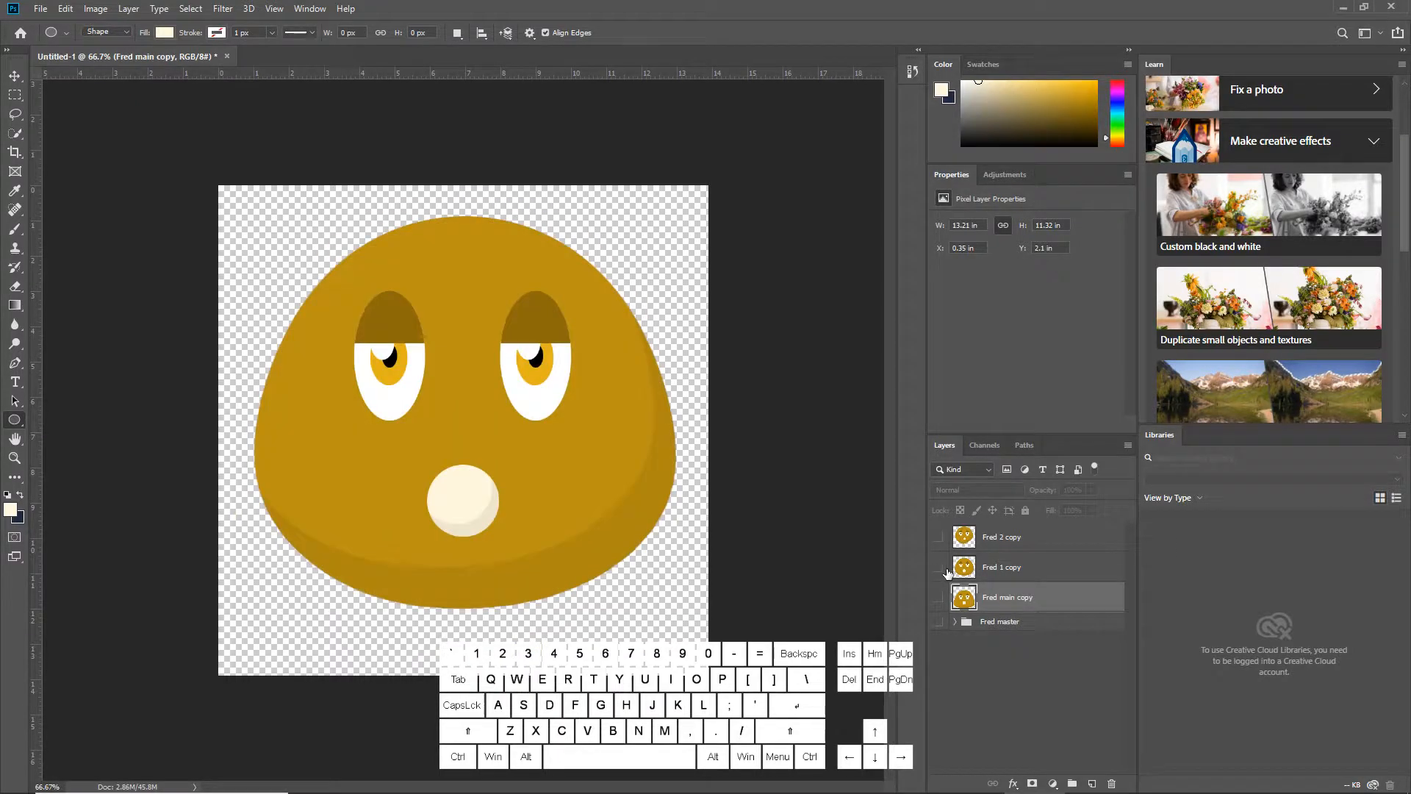
click(947, 570)
click(941, 598)
click(941, 598)
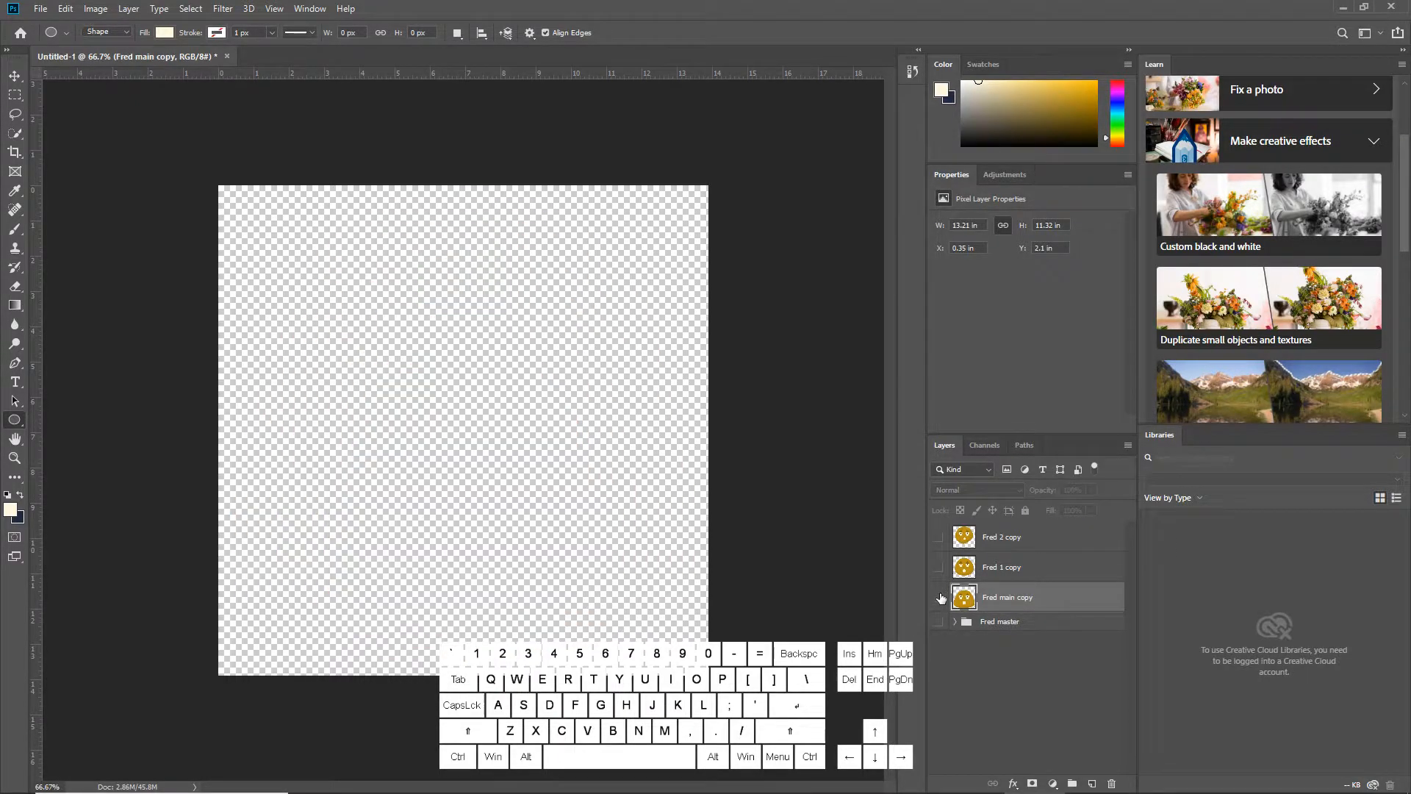
click(941, 597)
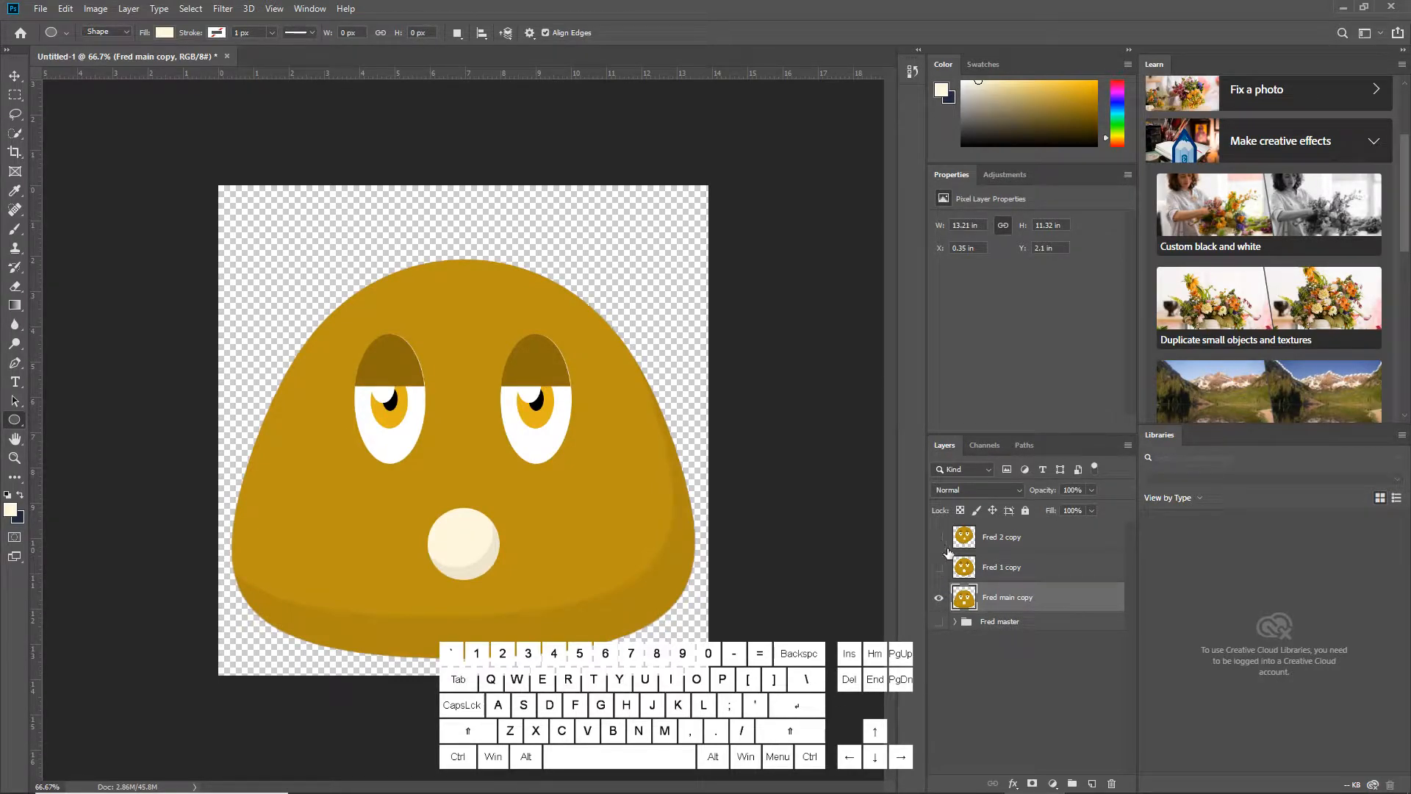
Duplicate the Fred 1 copy layer and move the duplicate to the top of the layer stack
click(1027, 568)
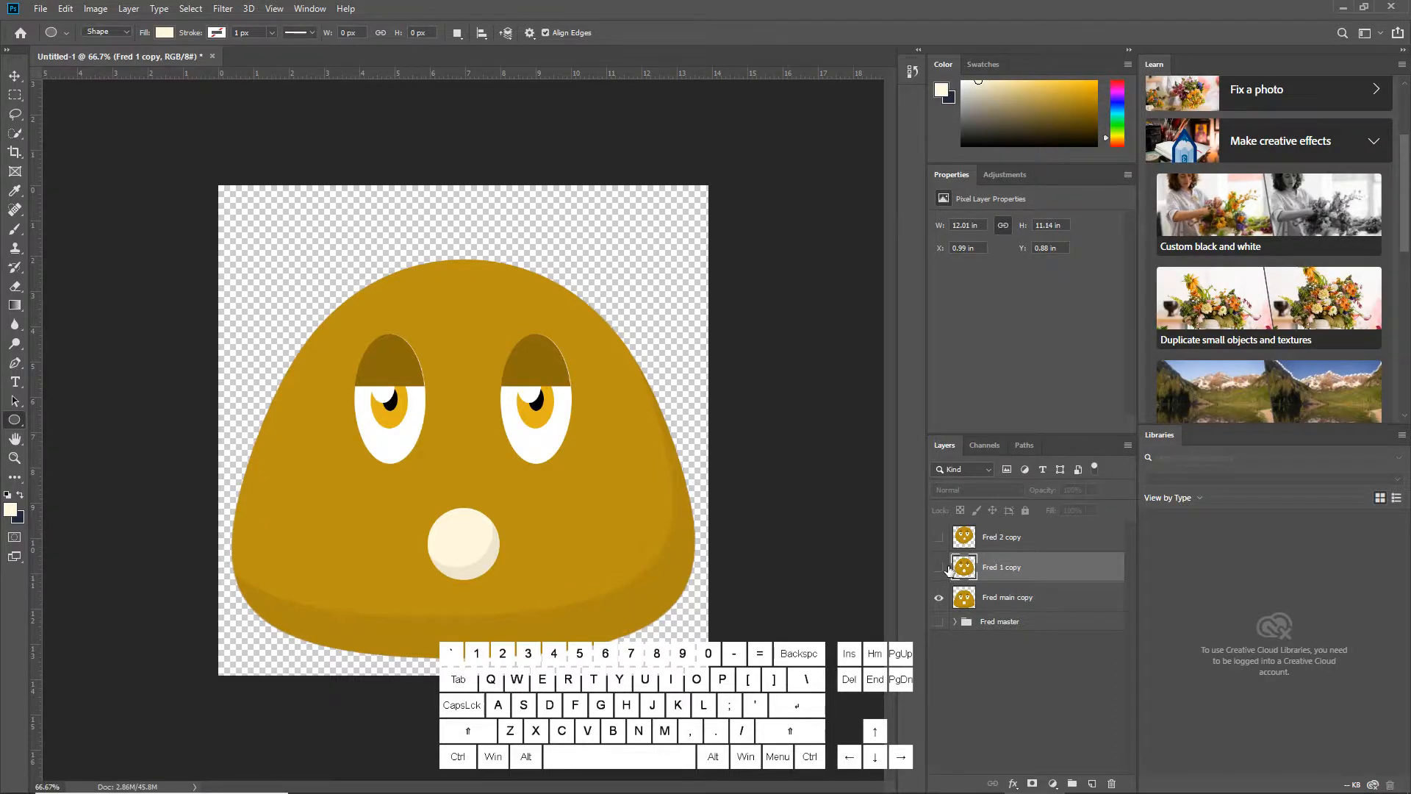
right_click(999, 566)
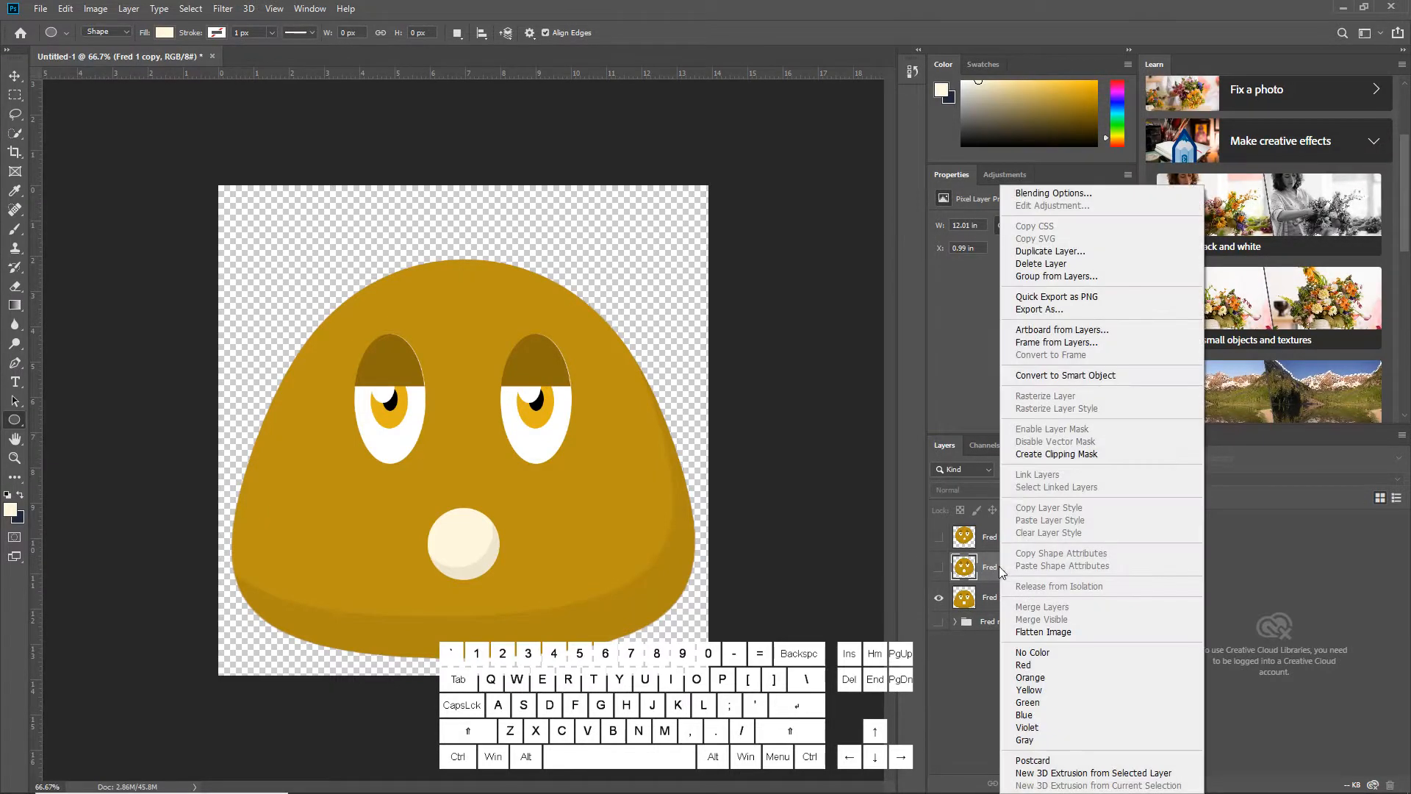
click(1052, 252)
click(837, 218)
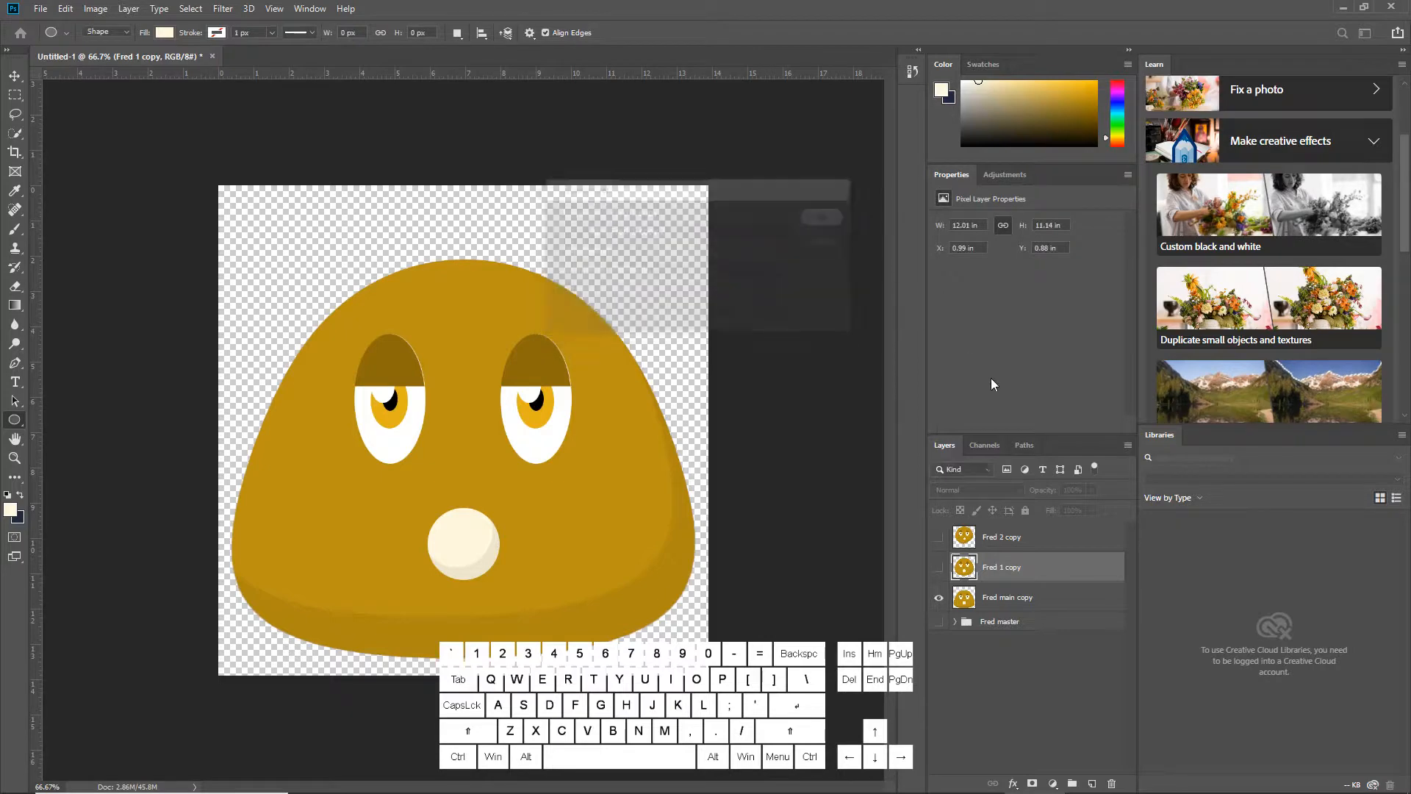
drag(1010, 571, 1008, 526)
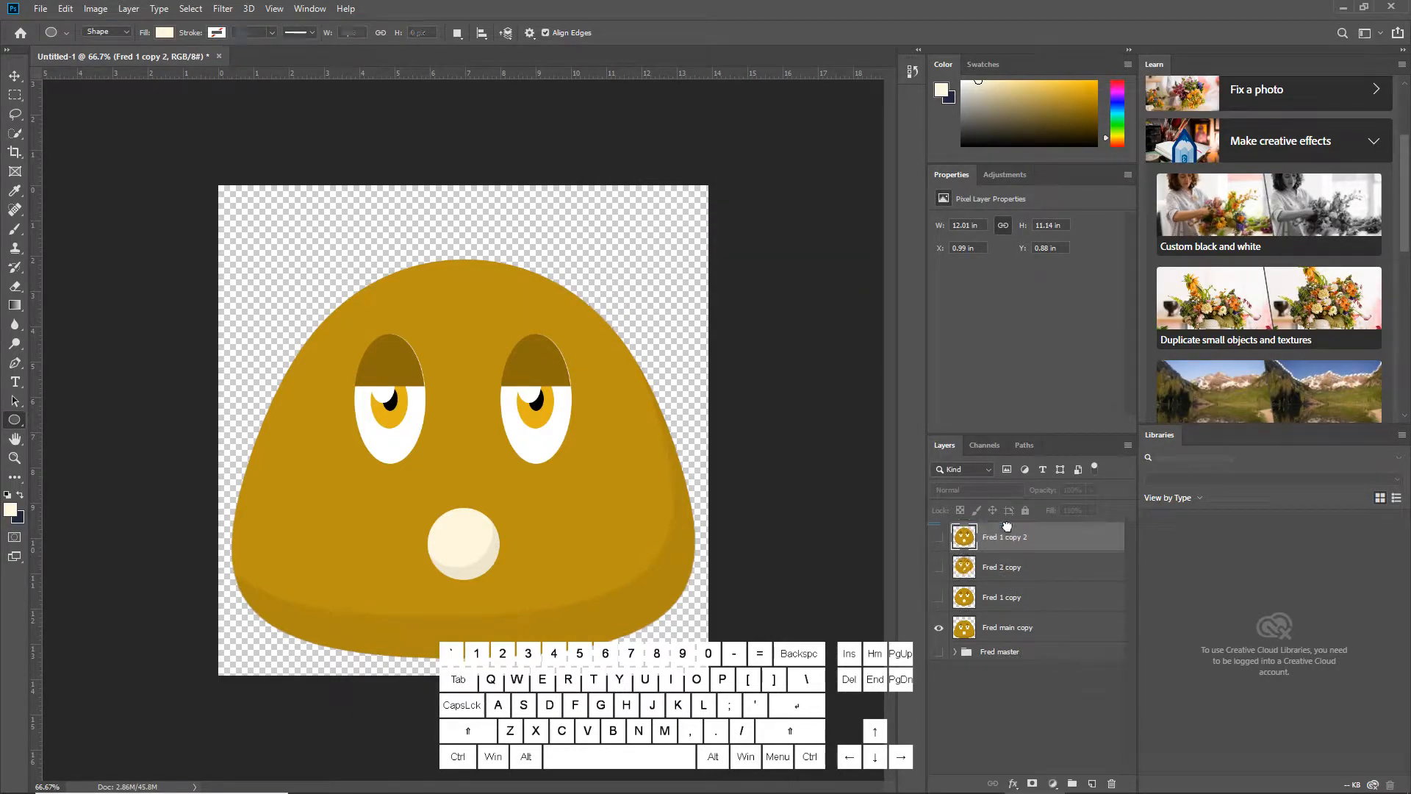
Duplicate the Fred main copy layer and move the duplicate to the top of the layer stack
click(996, 629)
right_click(1001, 626)
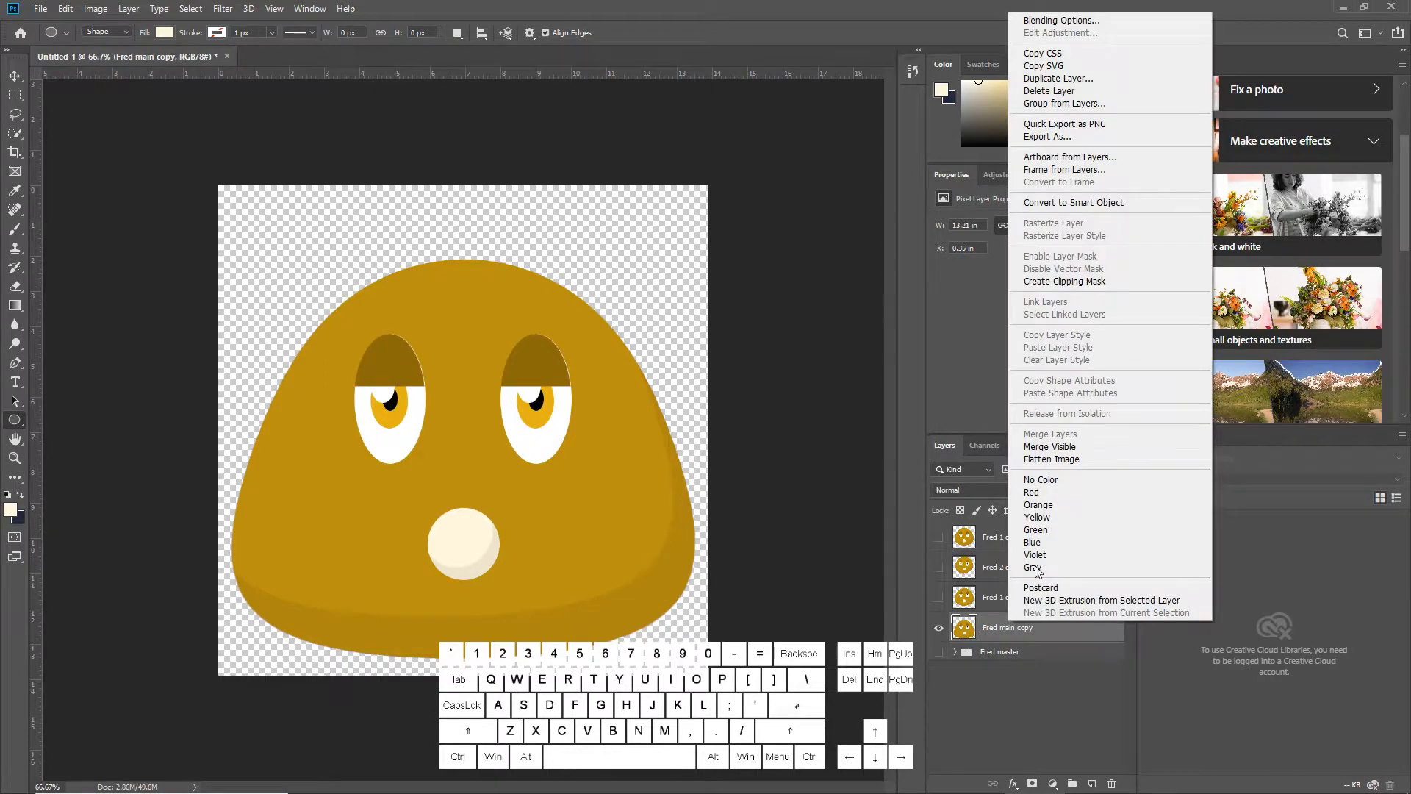
click(1058, 78)
click(826, 218)
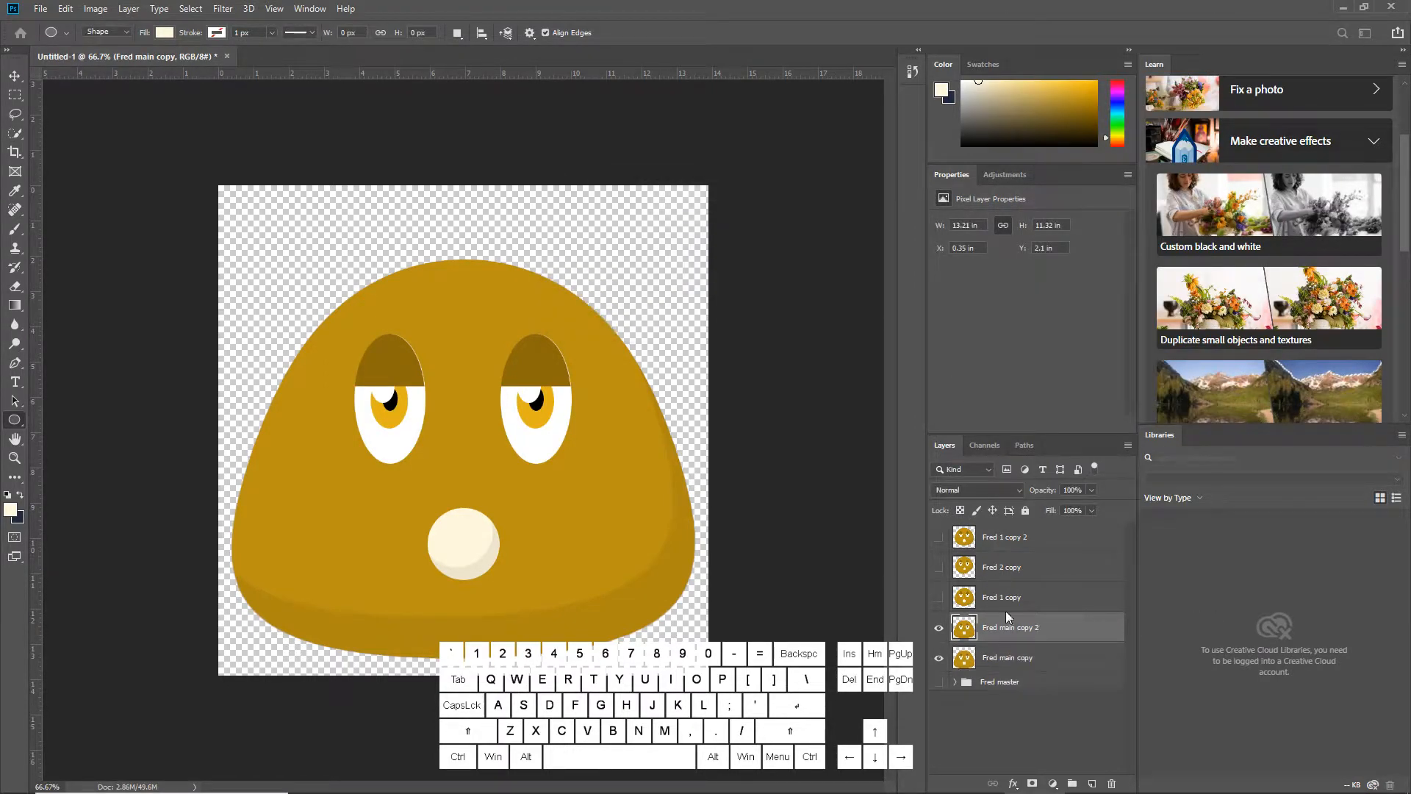
drag(1007, 626, 983, 525)
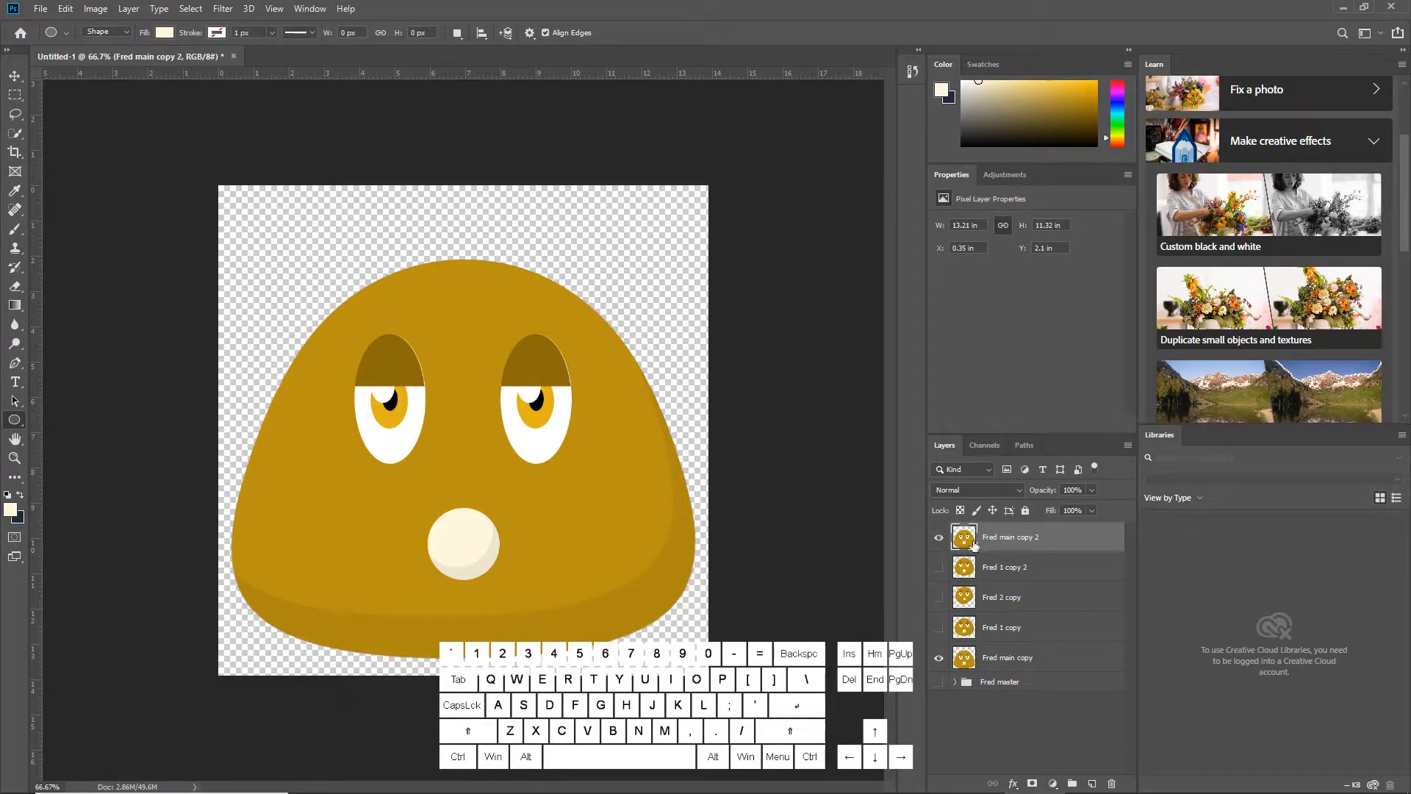
Make all five Fred copy layers visible
click(944, 537)
click(944, 657)
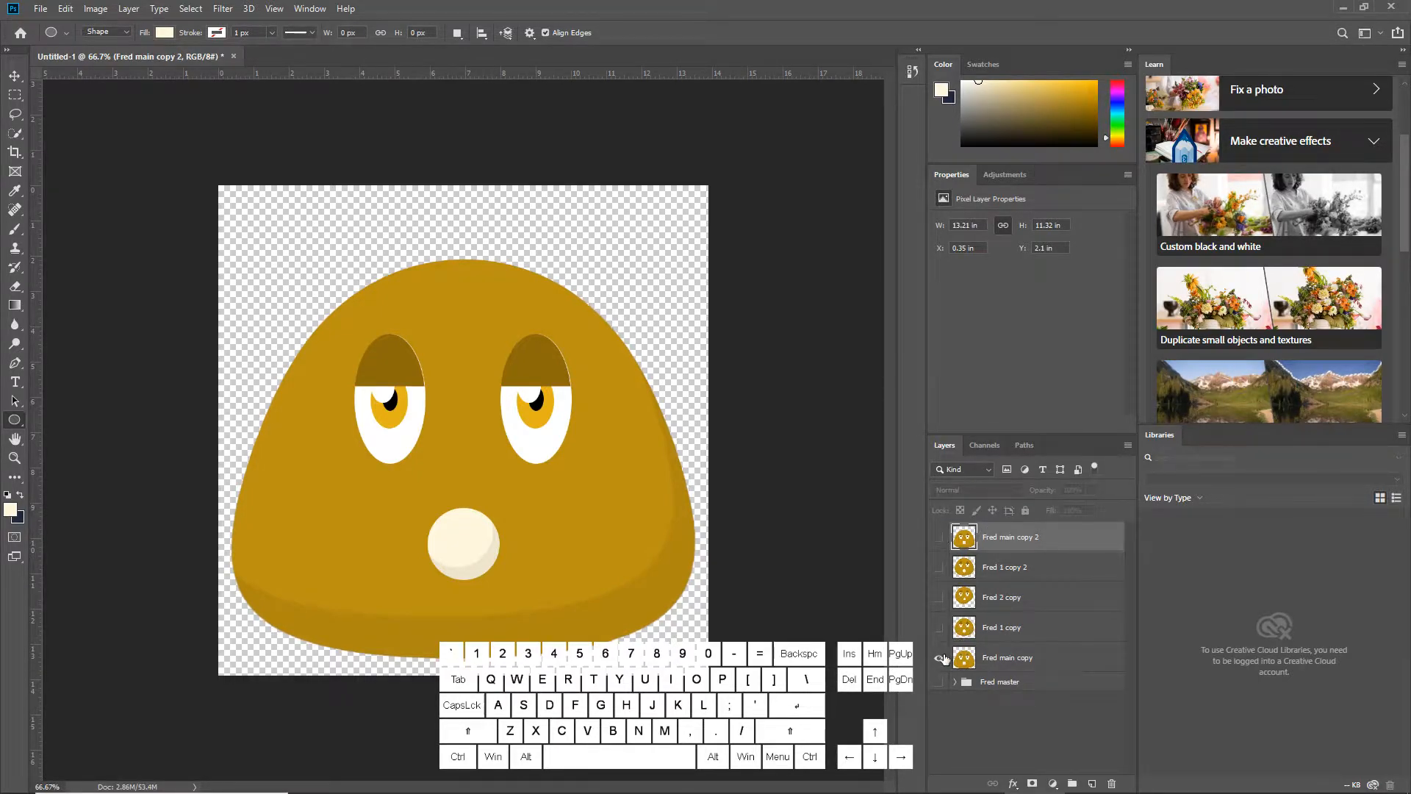
click(940, 657)
click(940, 626)
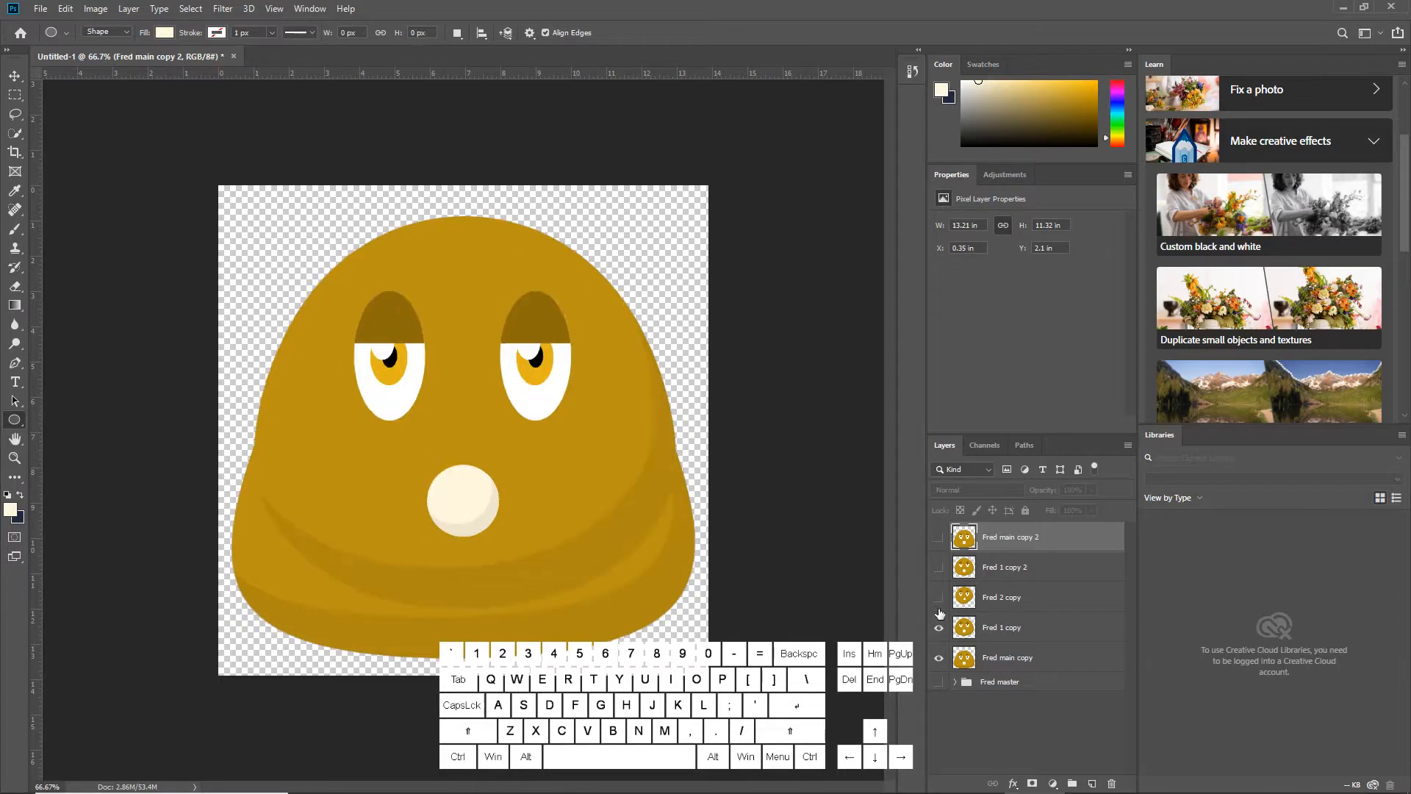
click(940, 596)
click(940, 566)
click(939, 537)
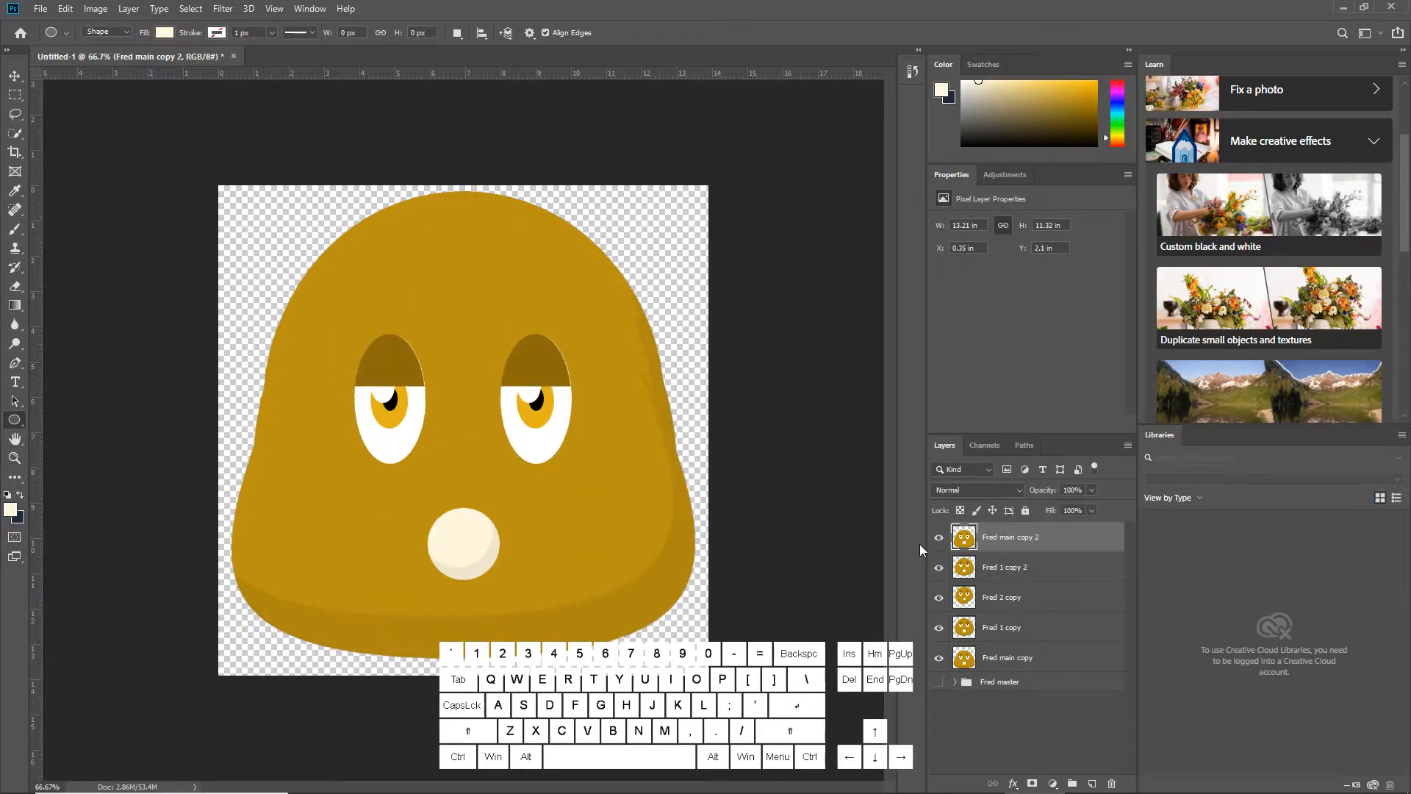
Open the Timeline panel and create a video timeline
click(306, 9)
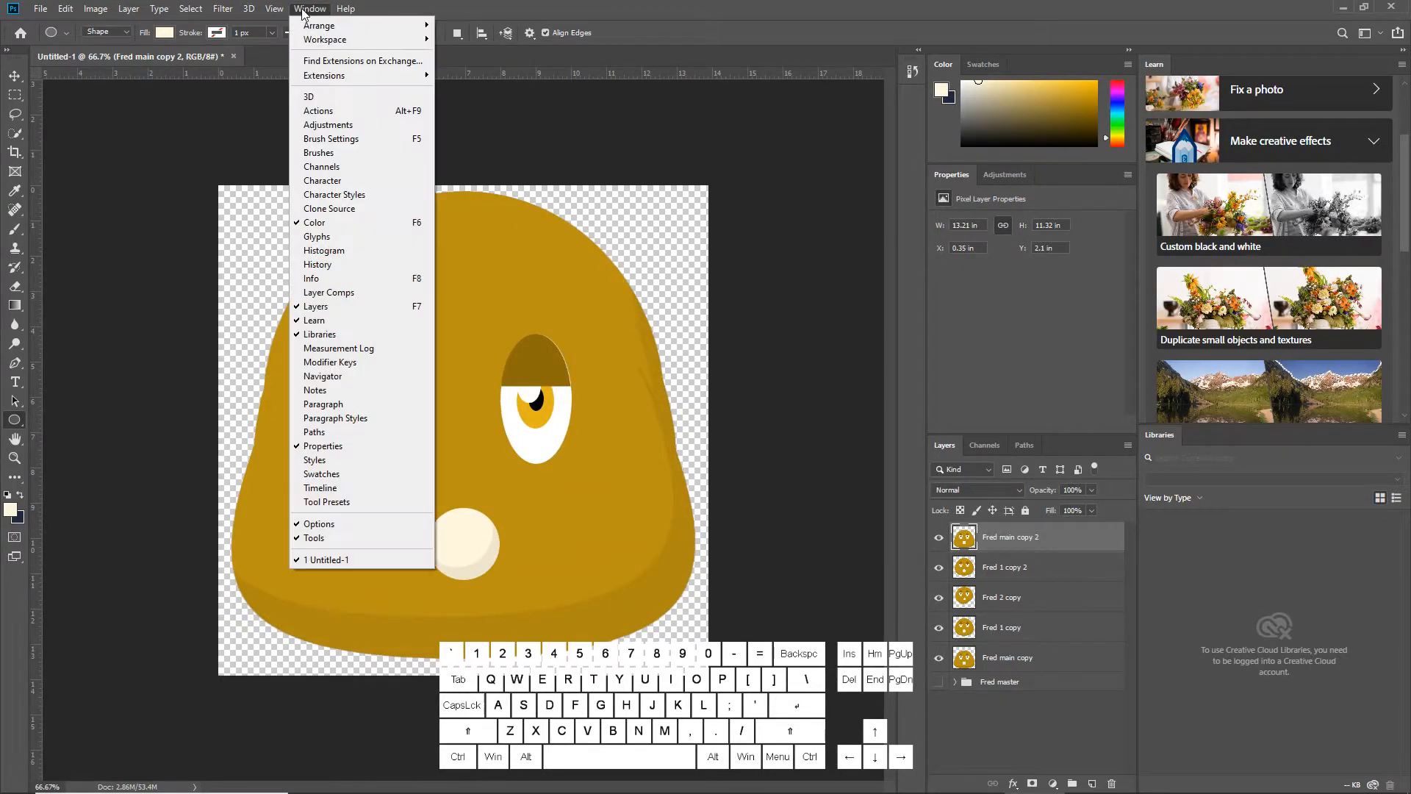
click(360, 488)
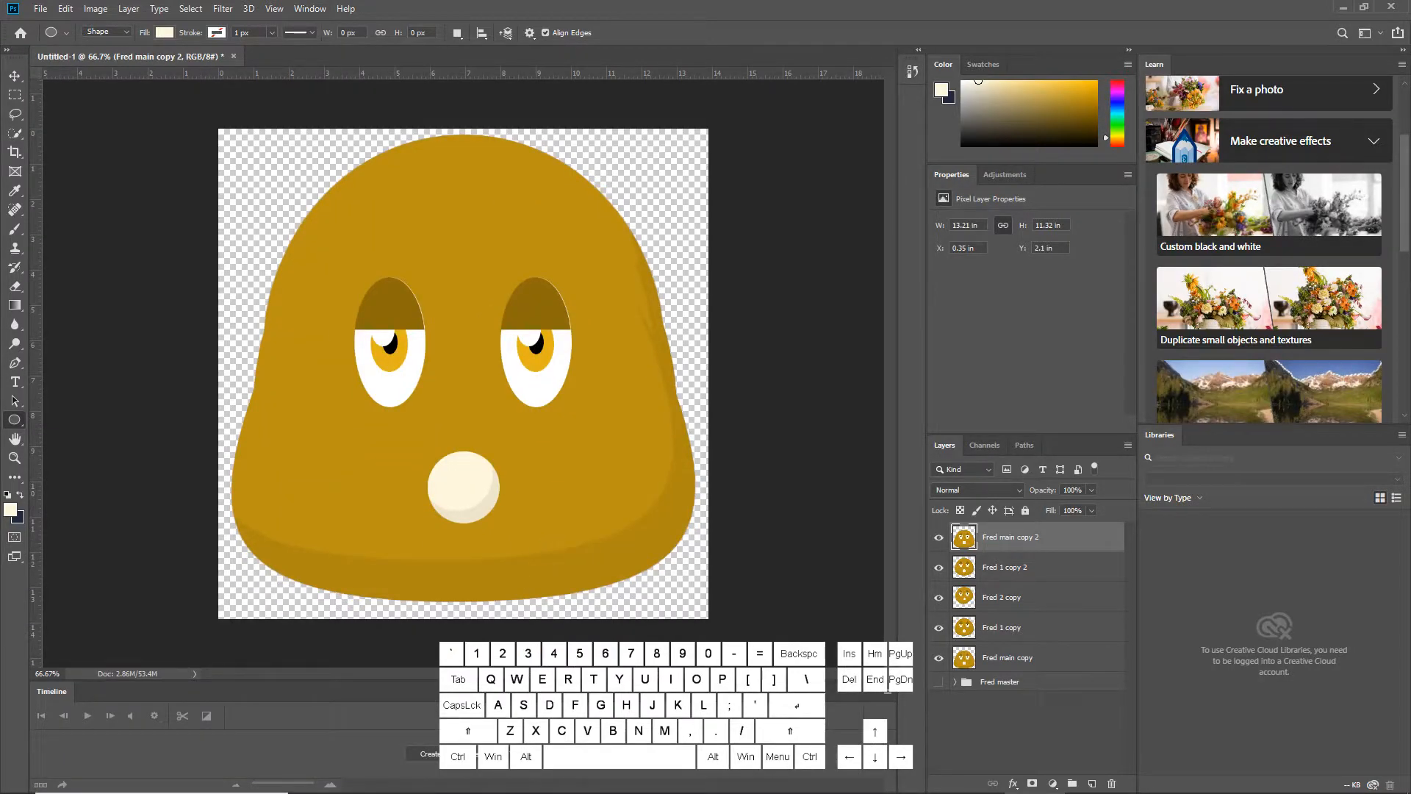
click(429, 753)
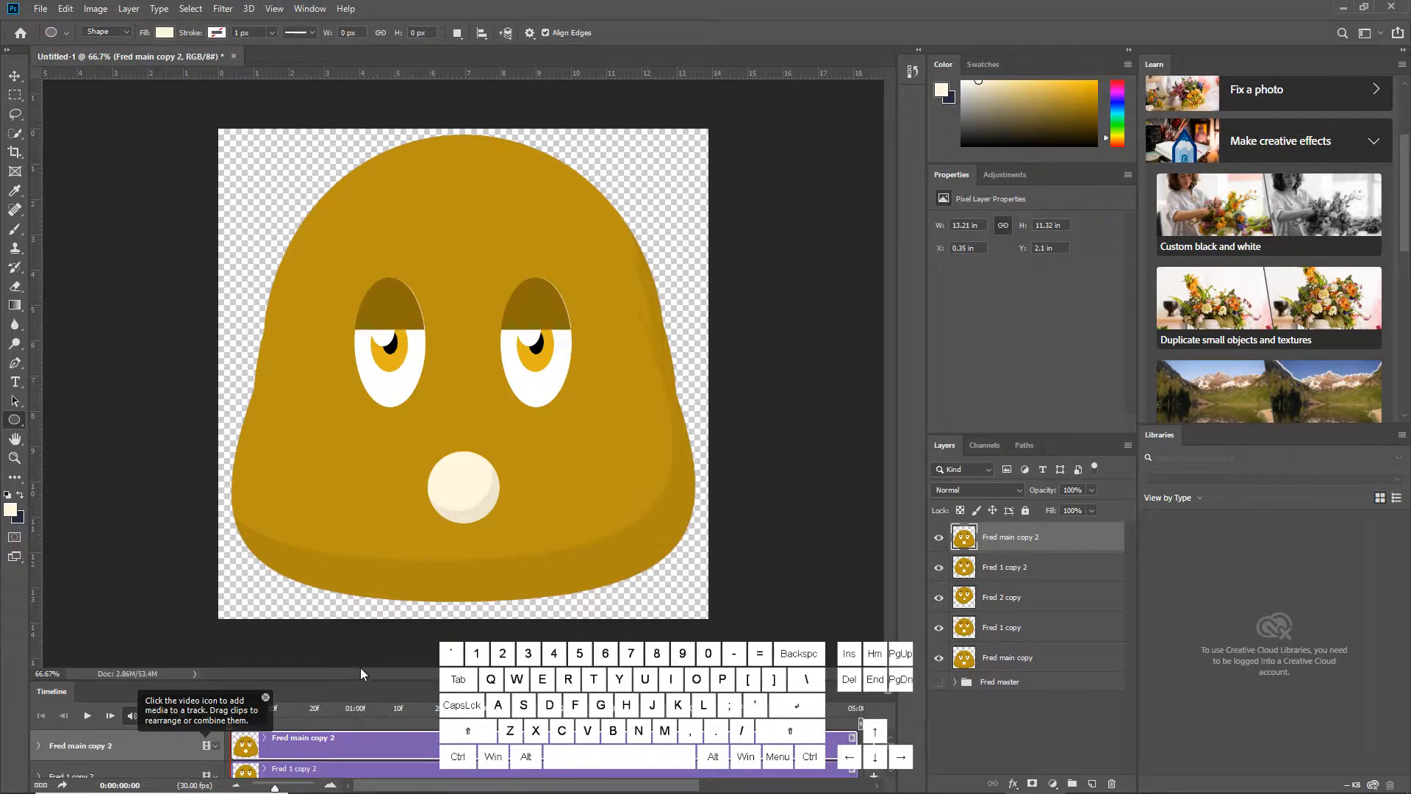
Move the Fred 1 copy clip so it starts at frame 3
drag(374, 682, 375, 503)
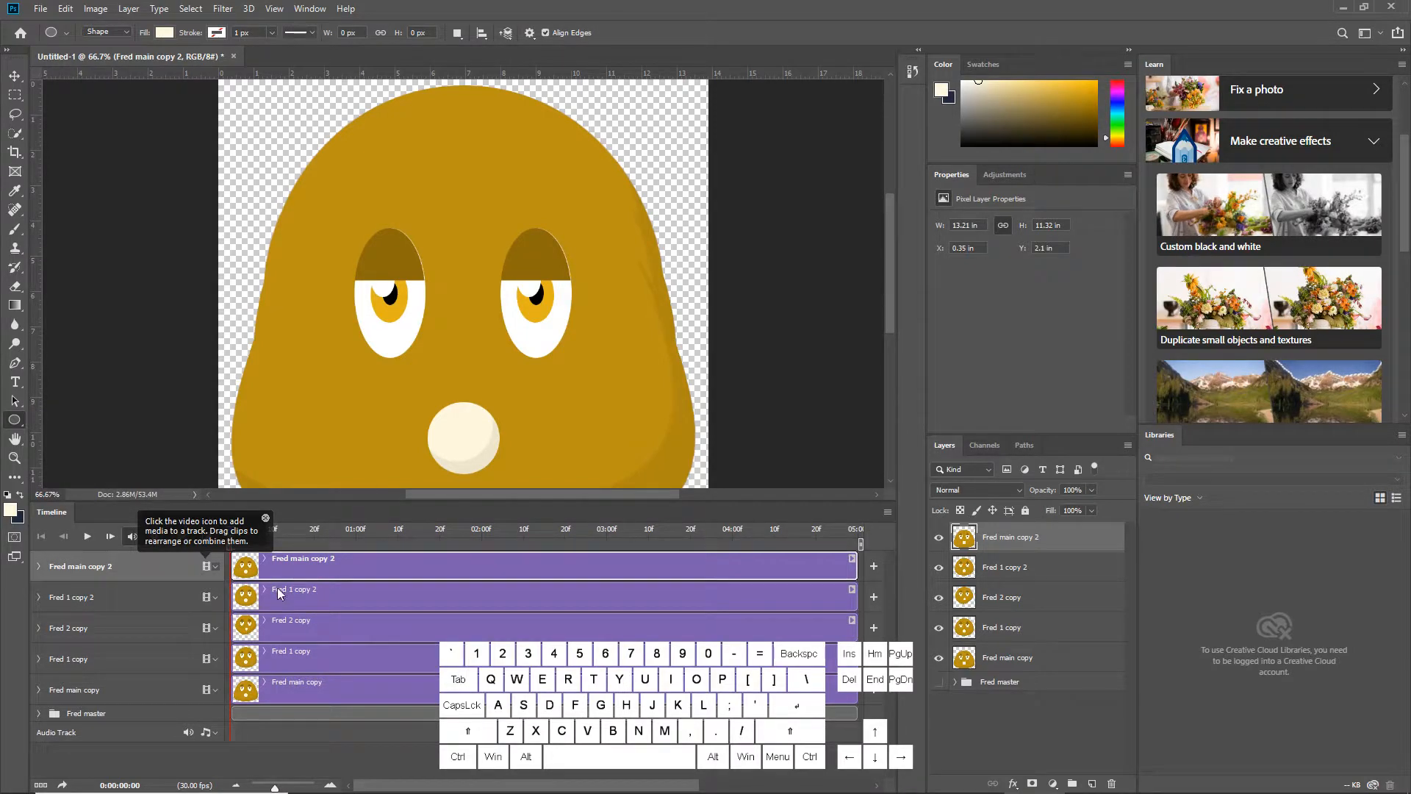
drag(278, 786, 317, 778)
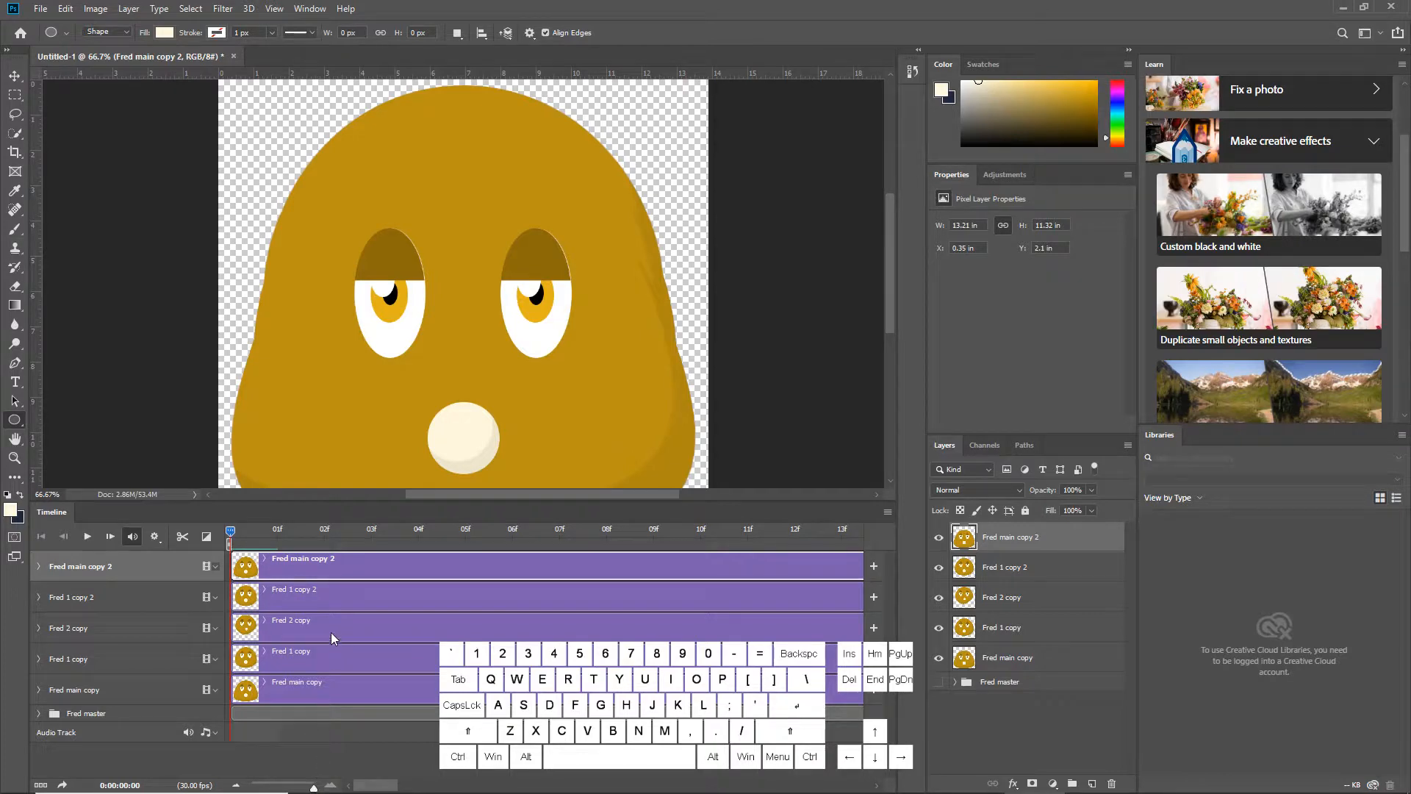
drag(323, 526, 373, 532)
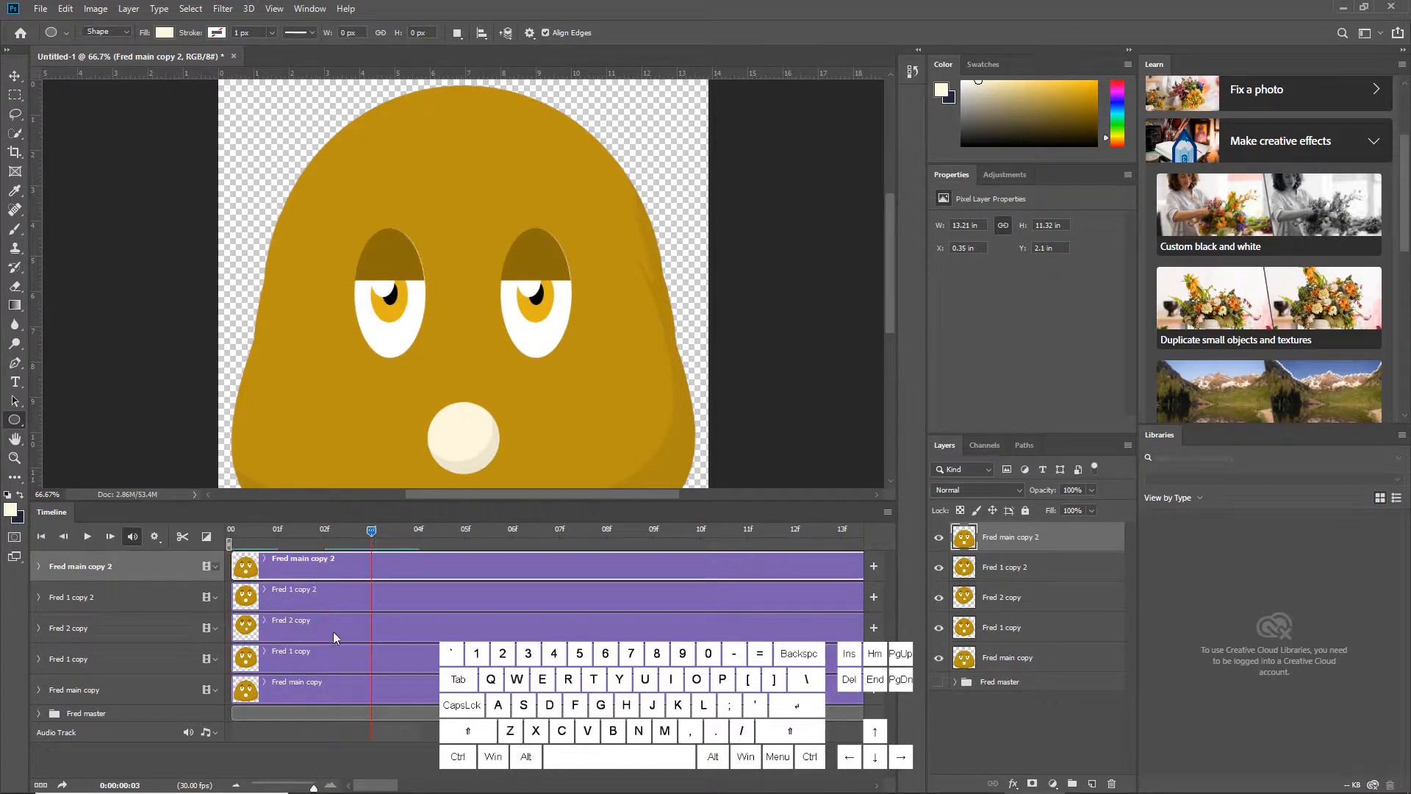
drag(291, 658, 408, 656)
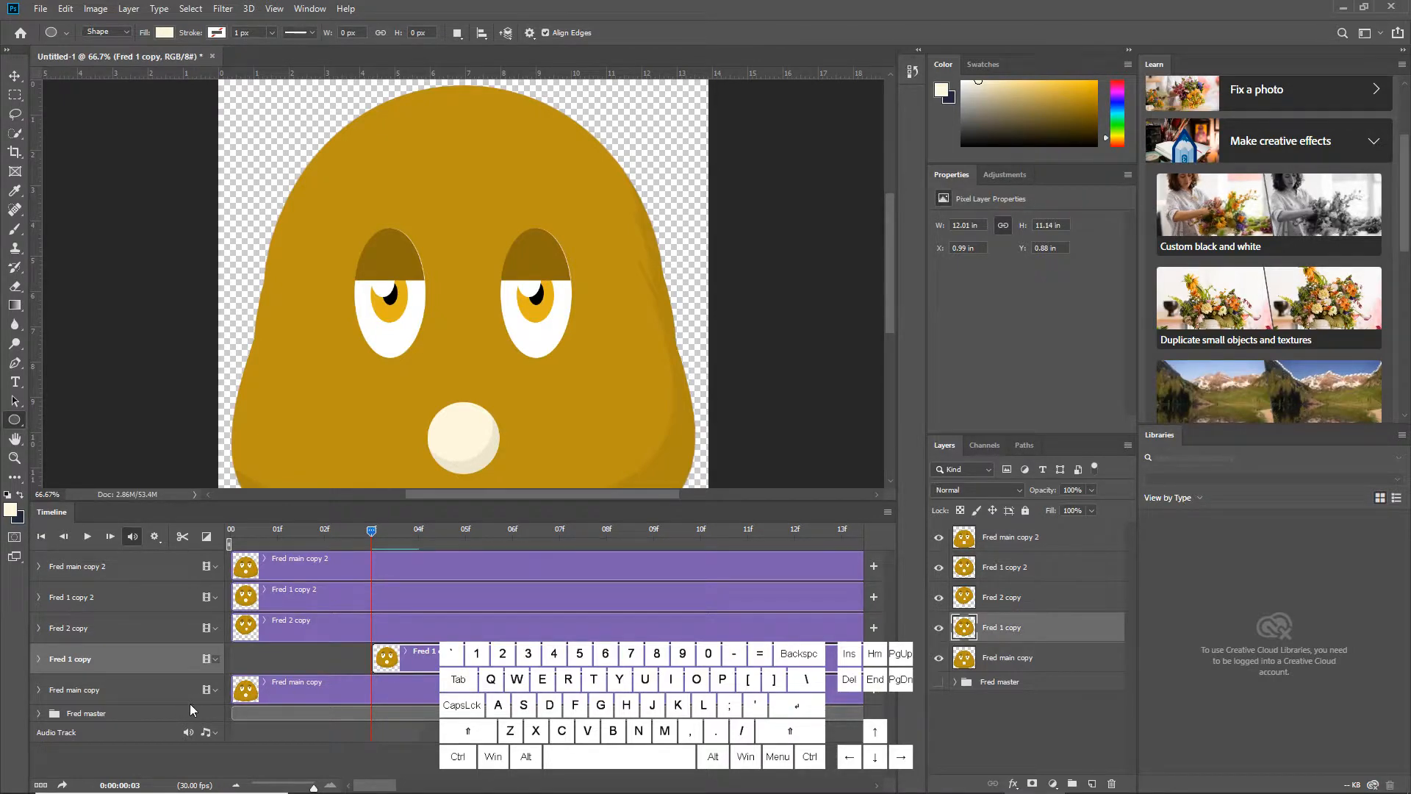
Split the Fred main copy clip at frame 3 and delete the part after it
click(384, 697)
click(183, 536)
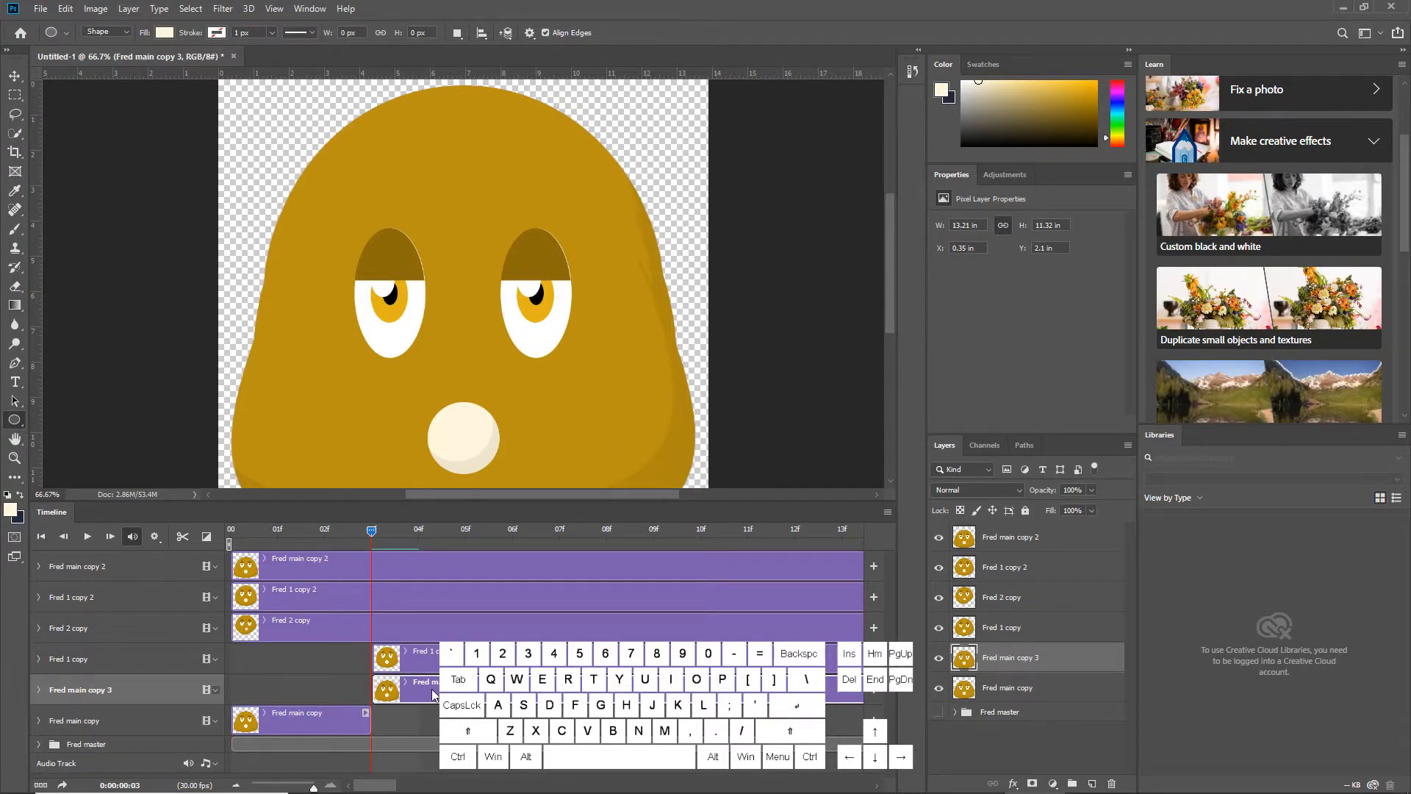
key(Delete)
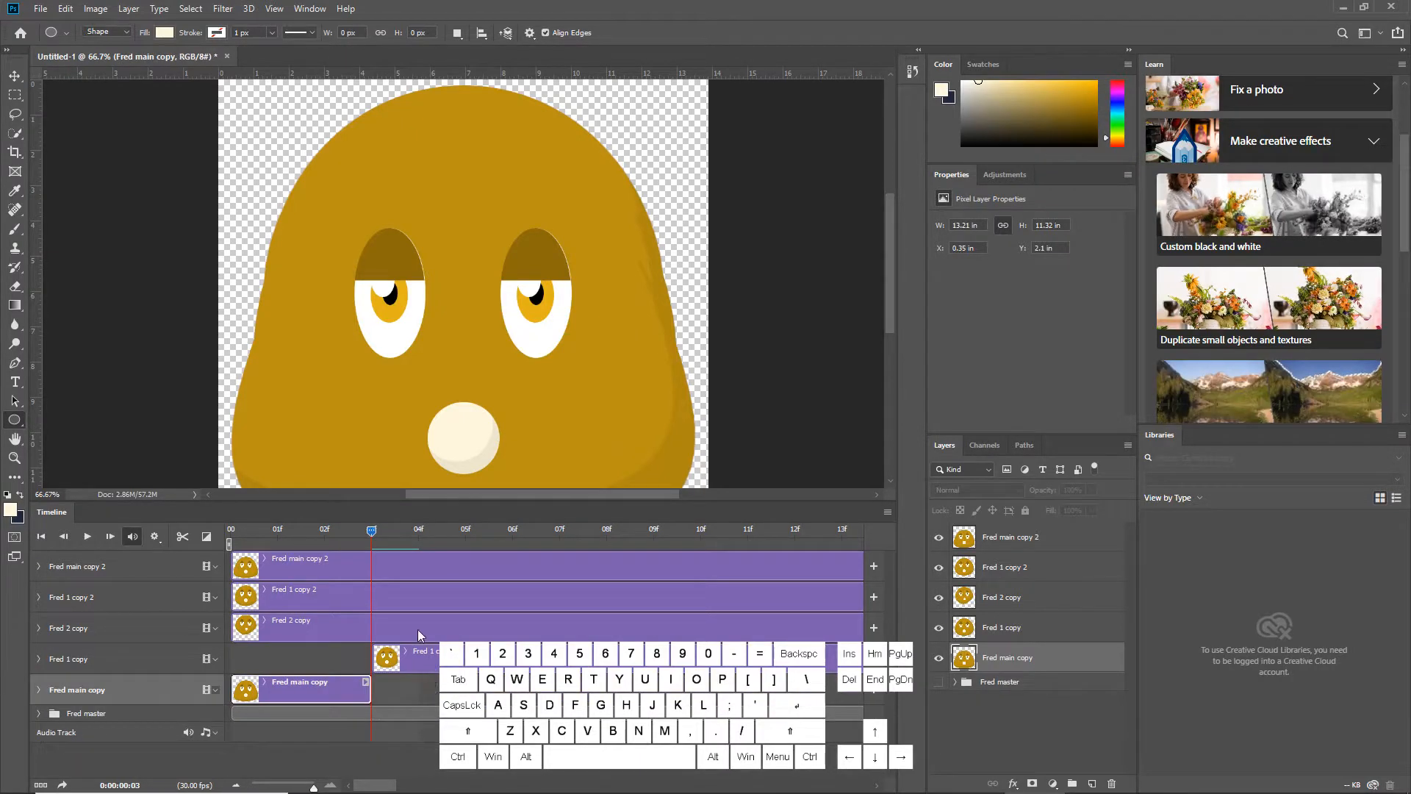
Try duplicating the Fred 1 copy layer at frame 6, then undo it
drag(410, 523, 512, 531)
click(515, 656)
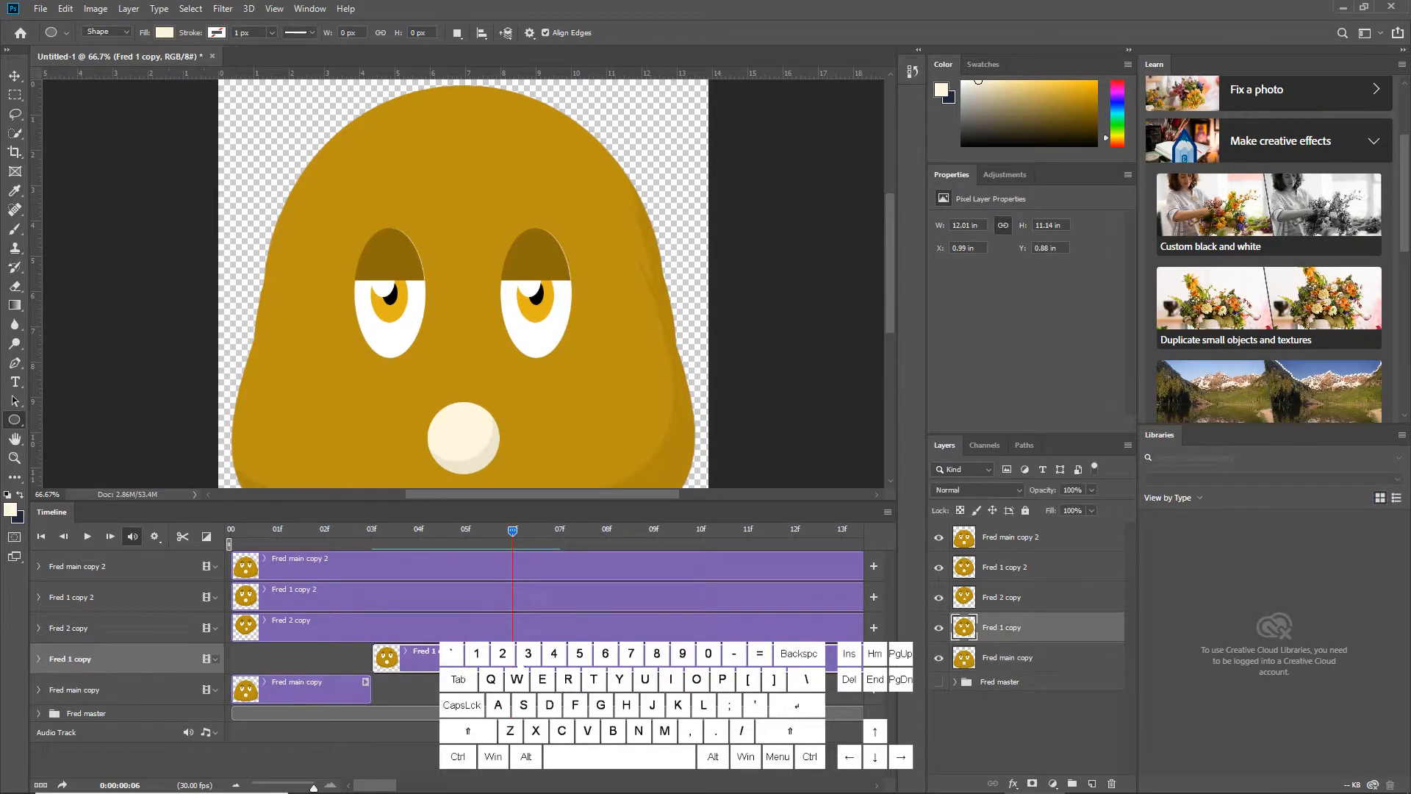
key(ctrl+j)
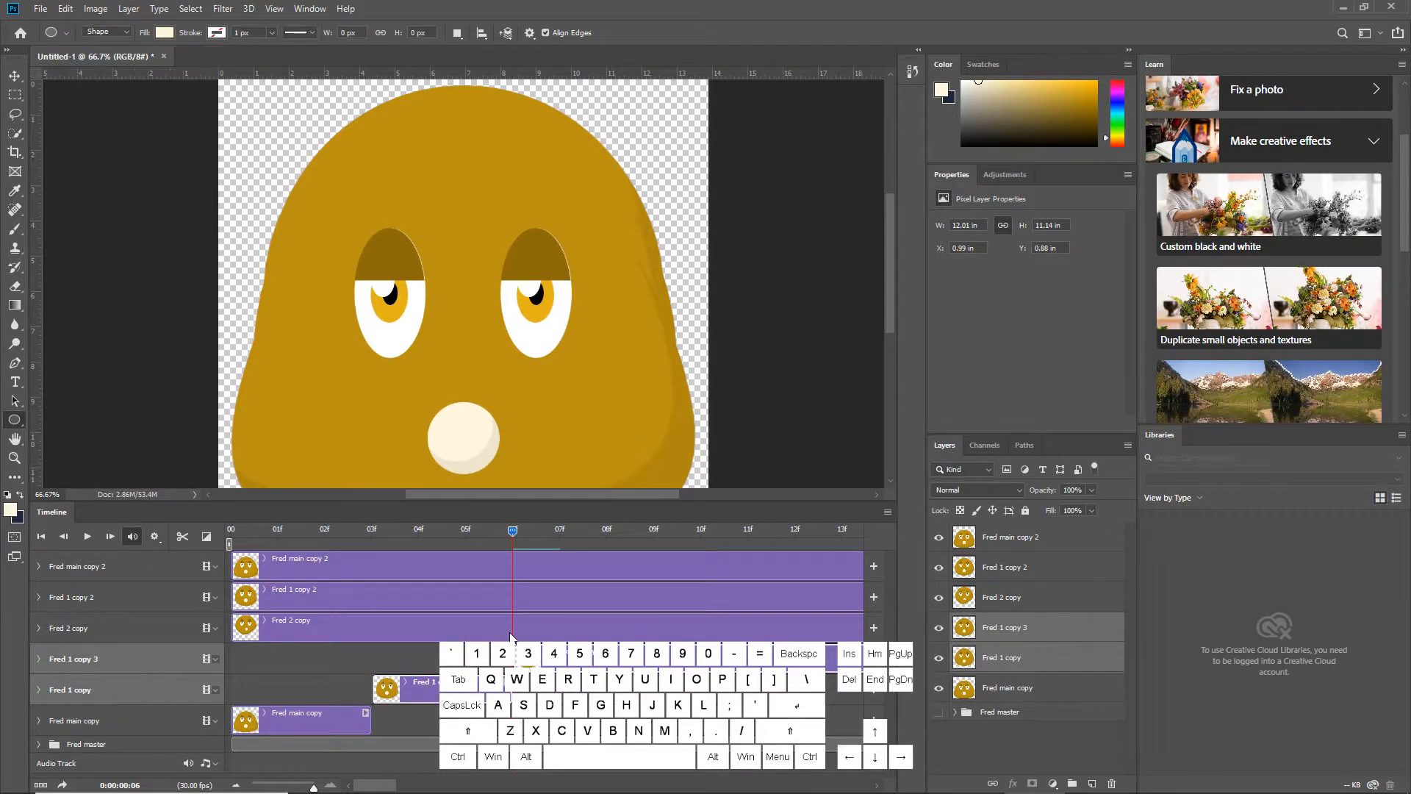
key(ctrl+z)
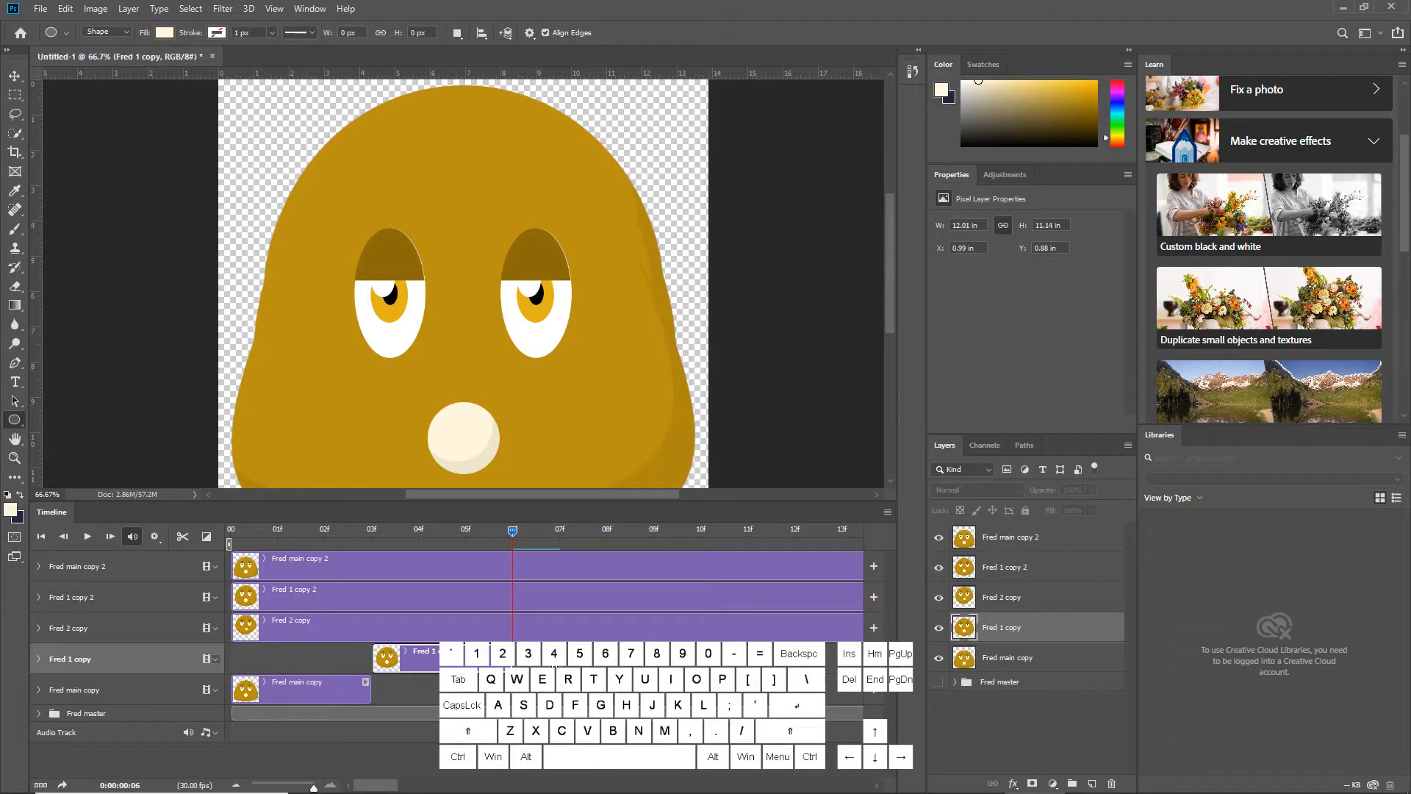
Move the Fred 2 copy clip to start at frame 6 and trim it to end at frame 9
drag(346, 625, 567, 606)
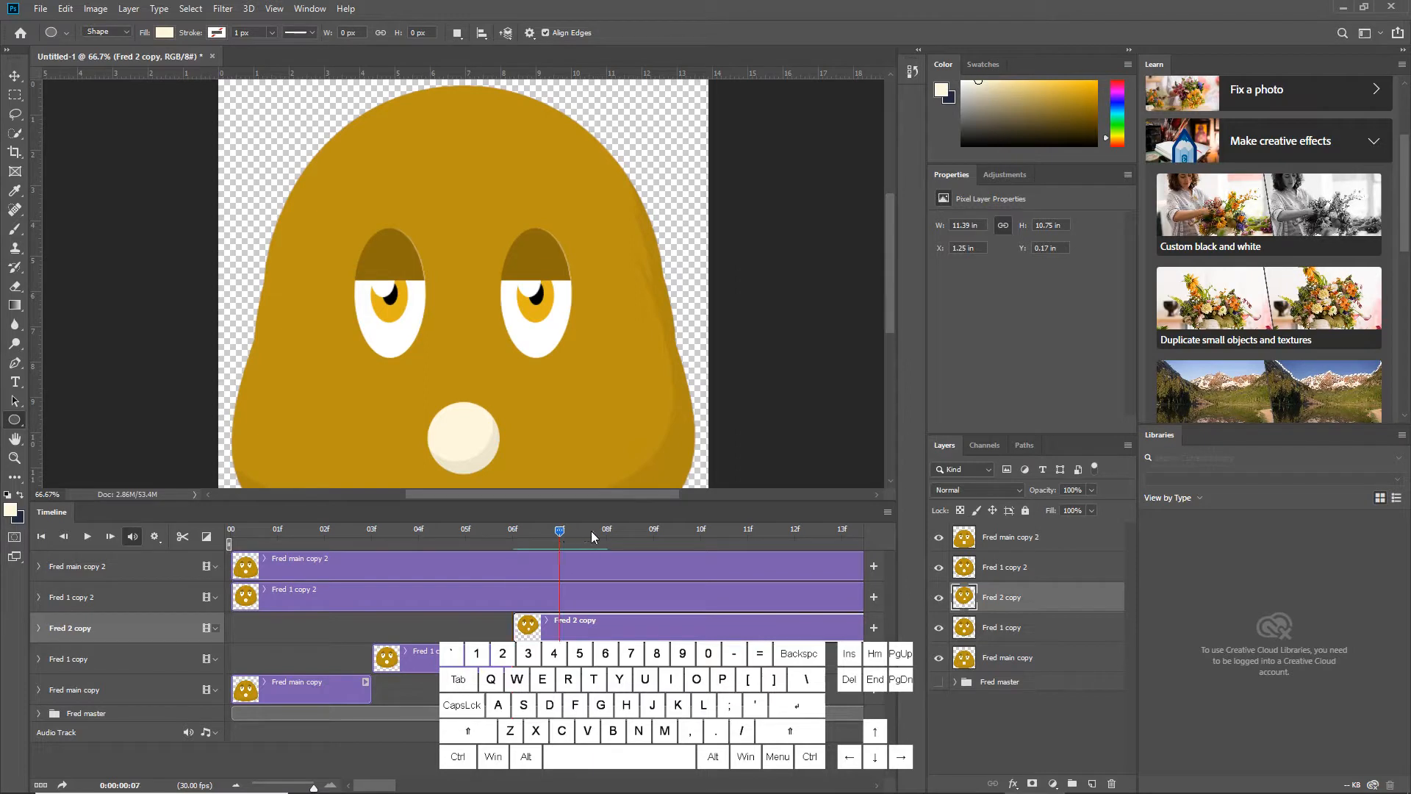
drag(591, 530, 661, 535)
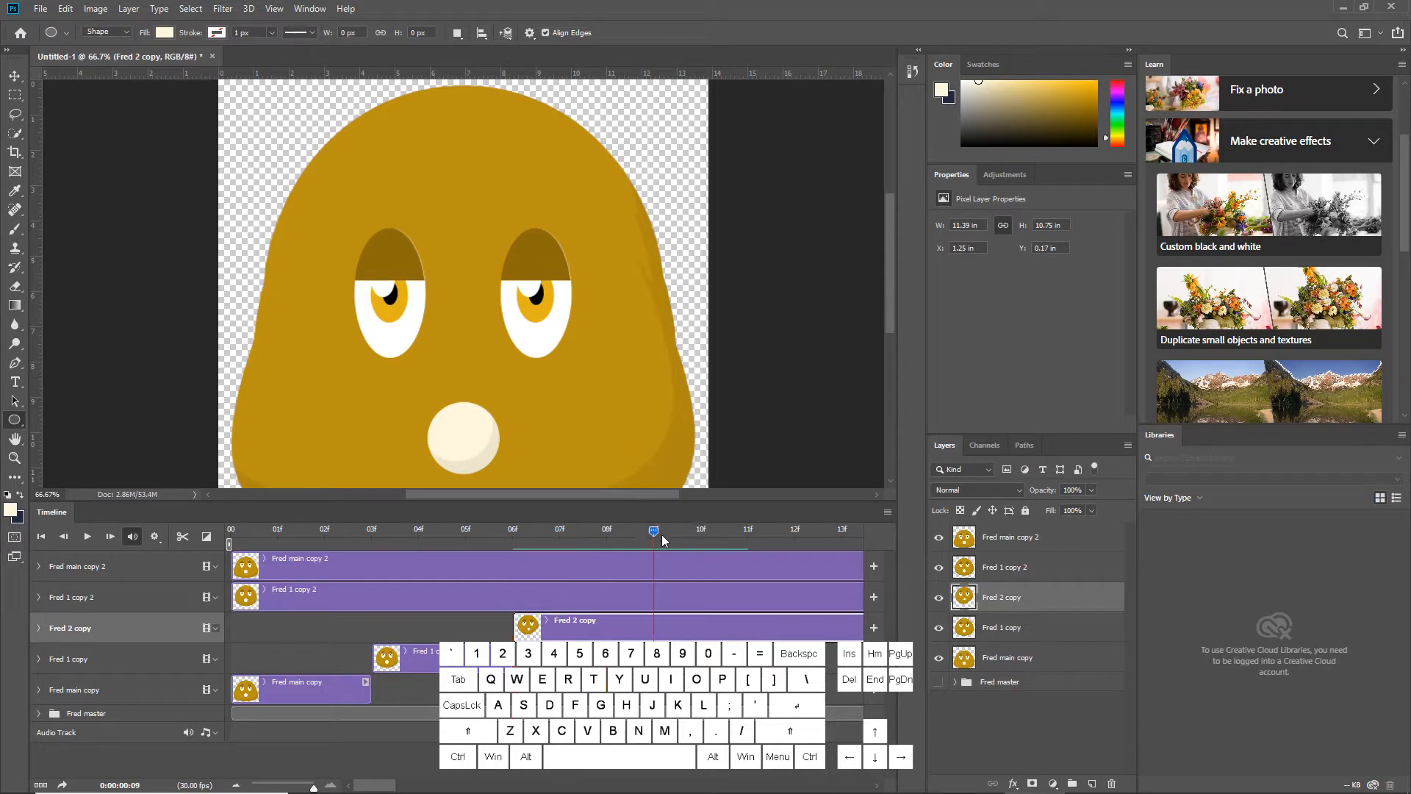
click(182, 537)
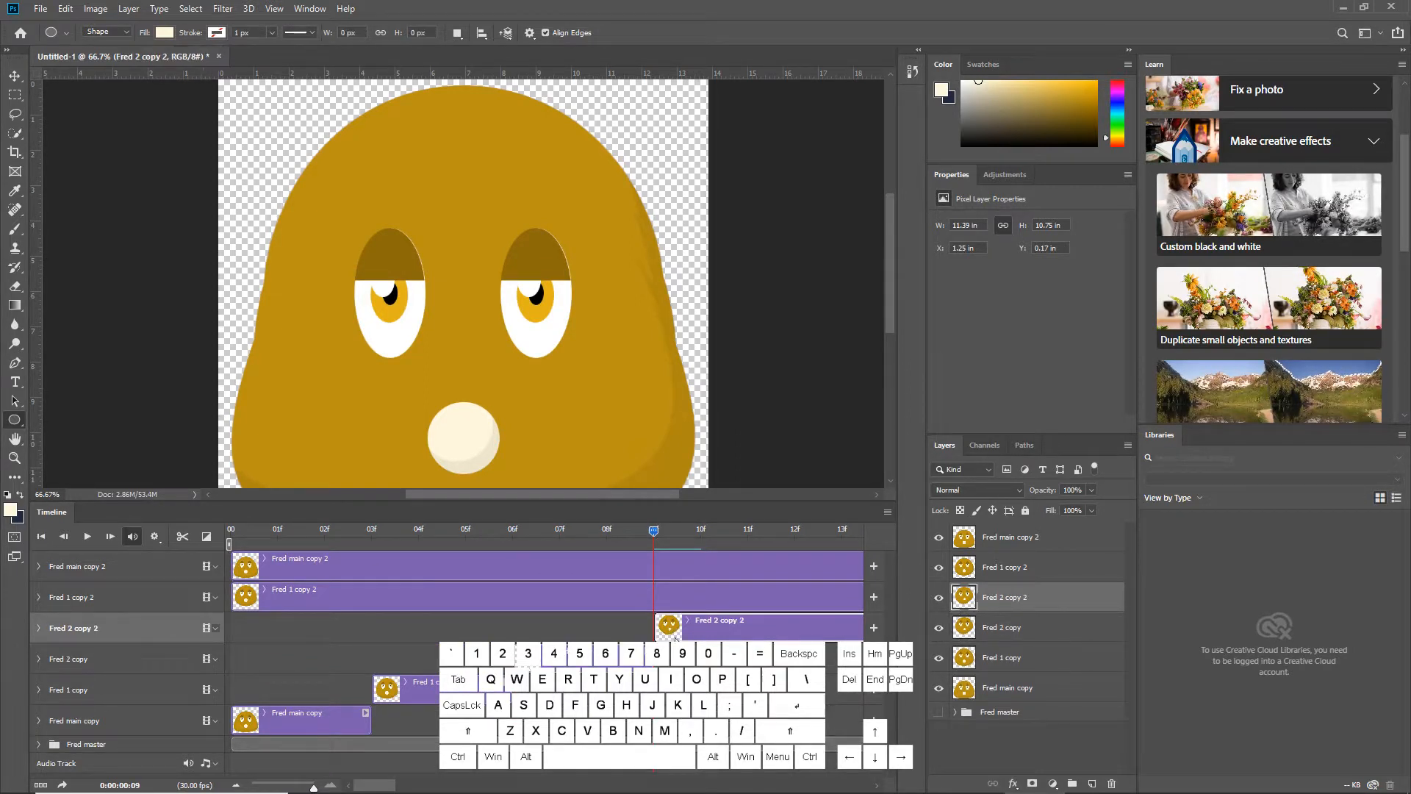
key(Delete)
Move the Fred 1 copy 2 clip to start at frame 9 and trim it to end at frame 12
drag(266, 603, 701, 607)
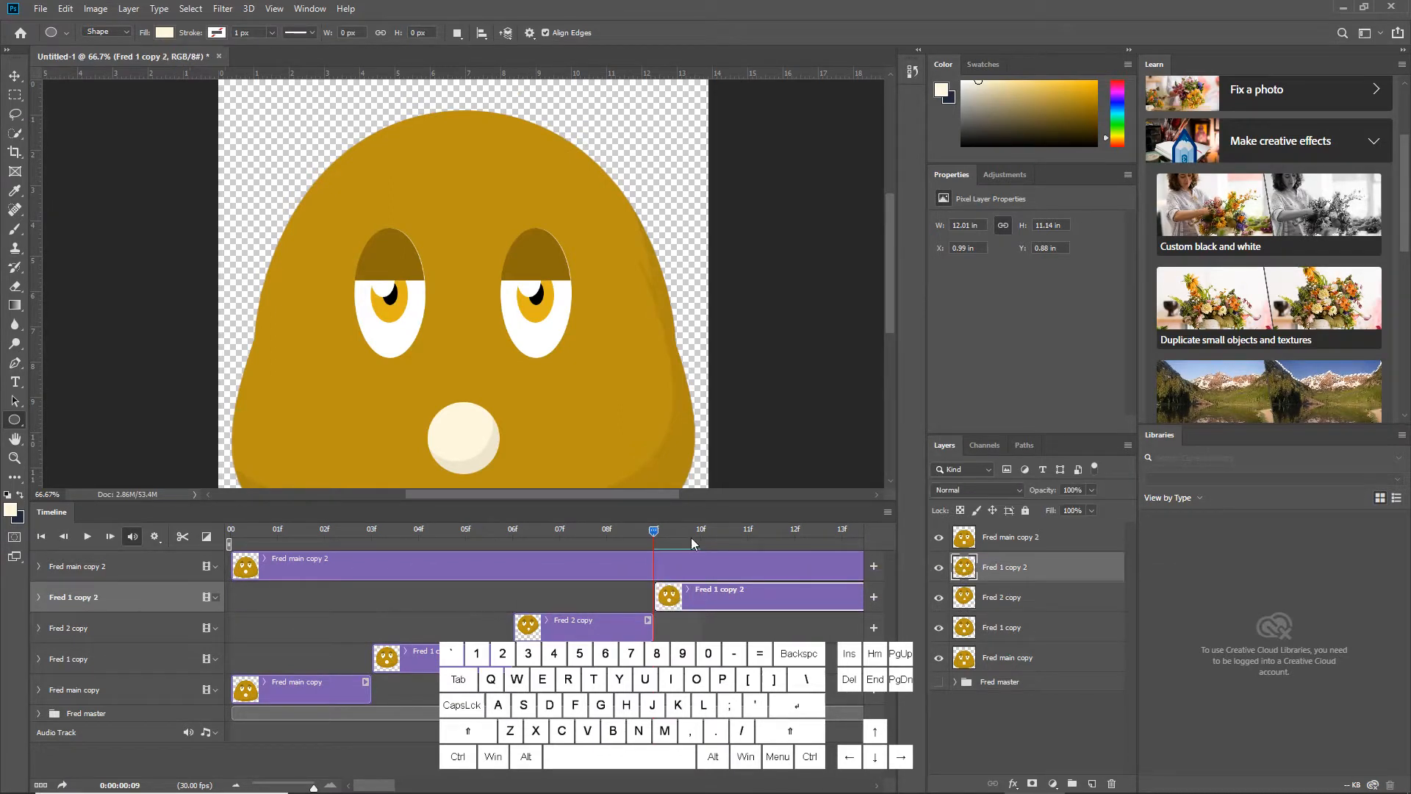
click(183, 536)
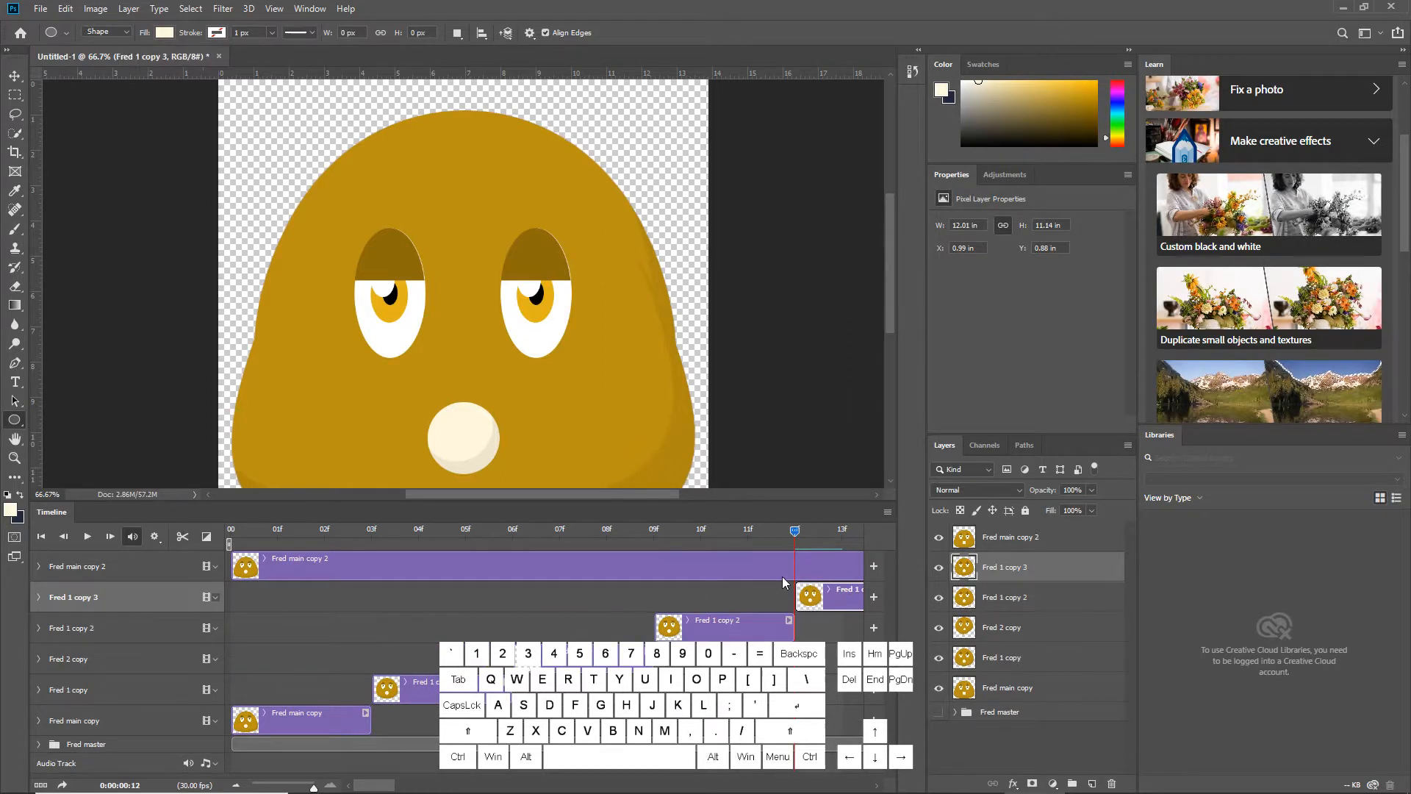
key(Delete)
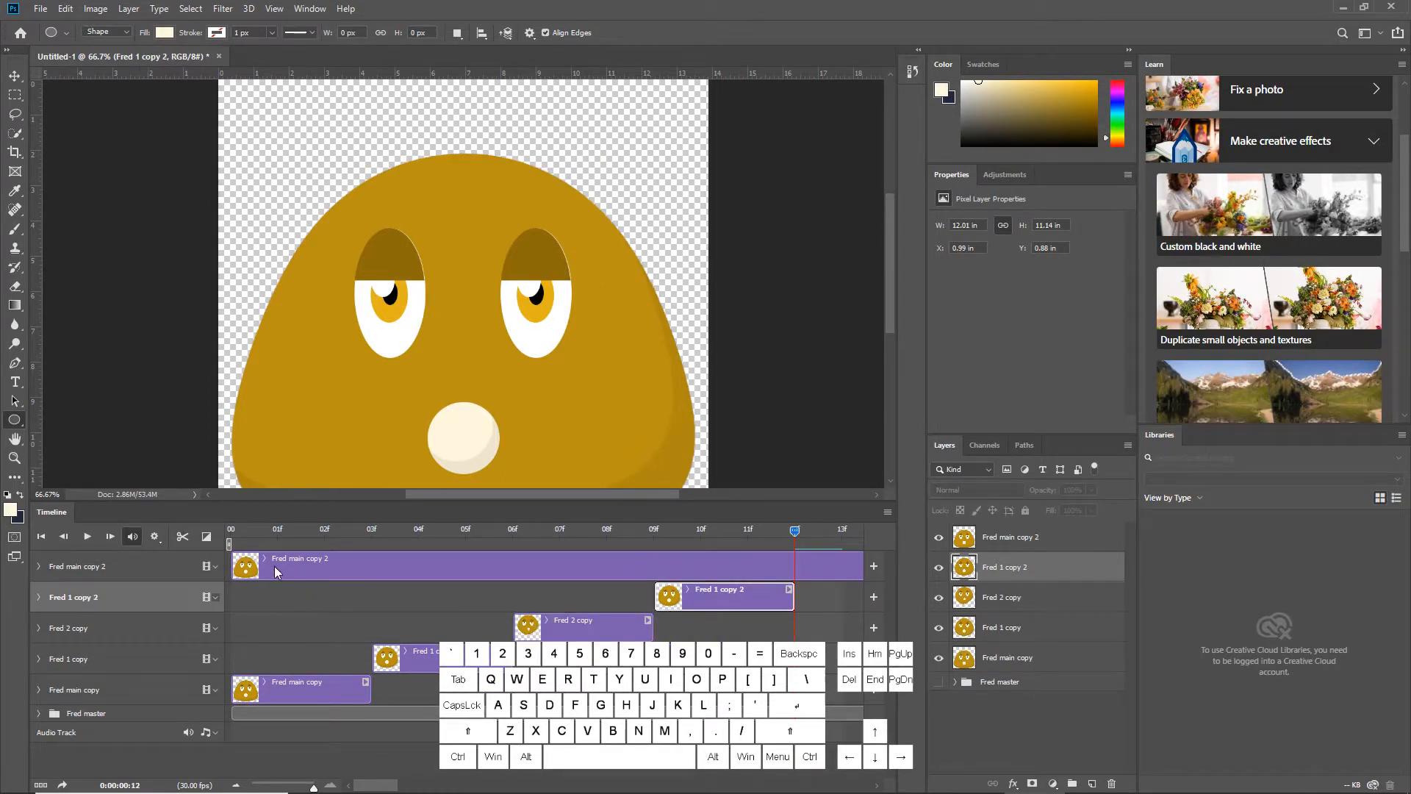
Move the Fred main copy 2 clip to start at frame 12 and trim it to end at frame 15
drag(276, 572, 845, 537)
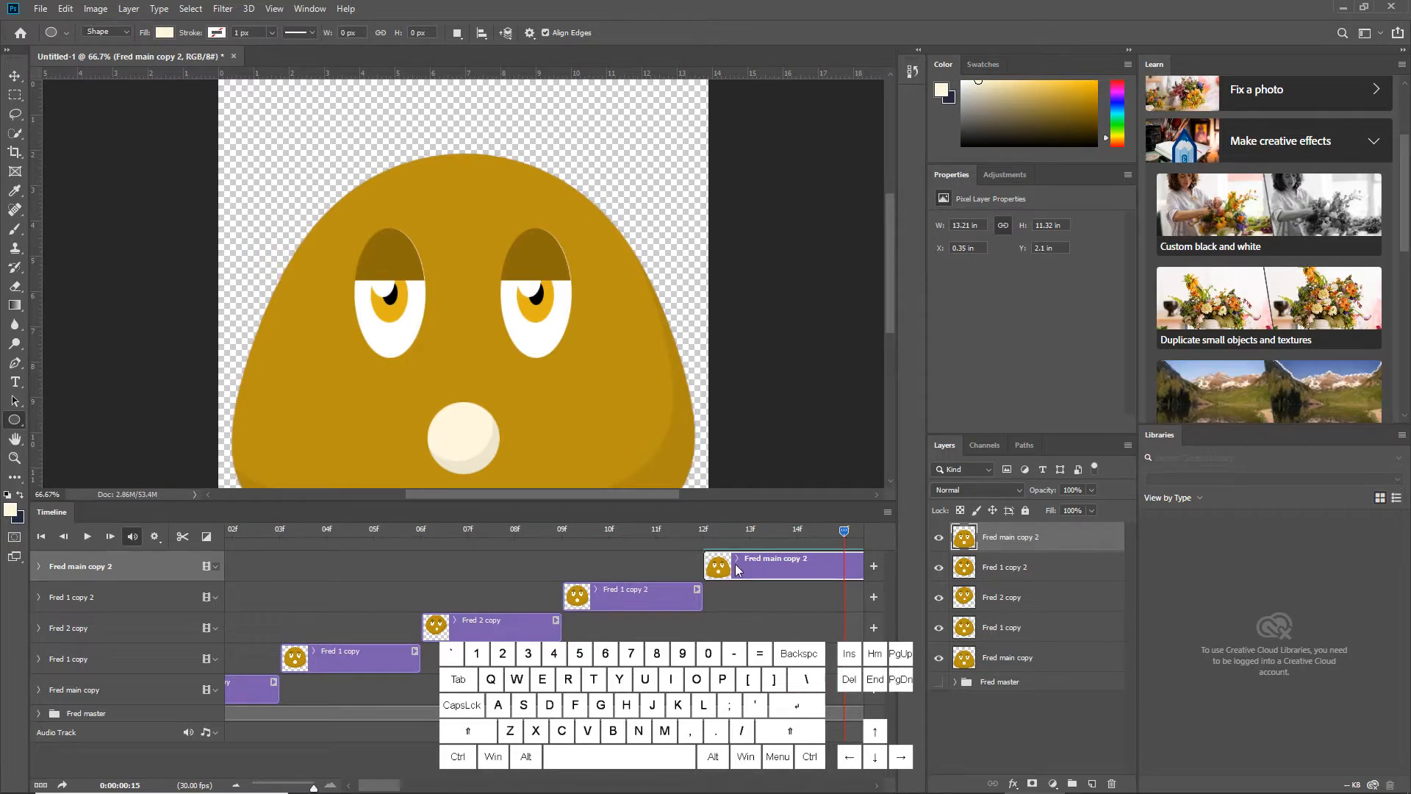
click(182, 535)
click(824, 574)
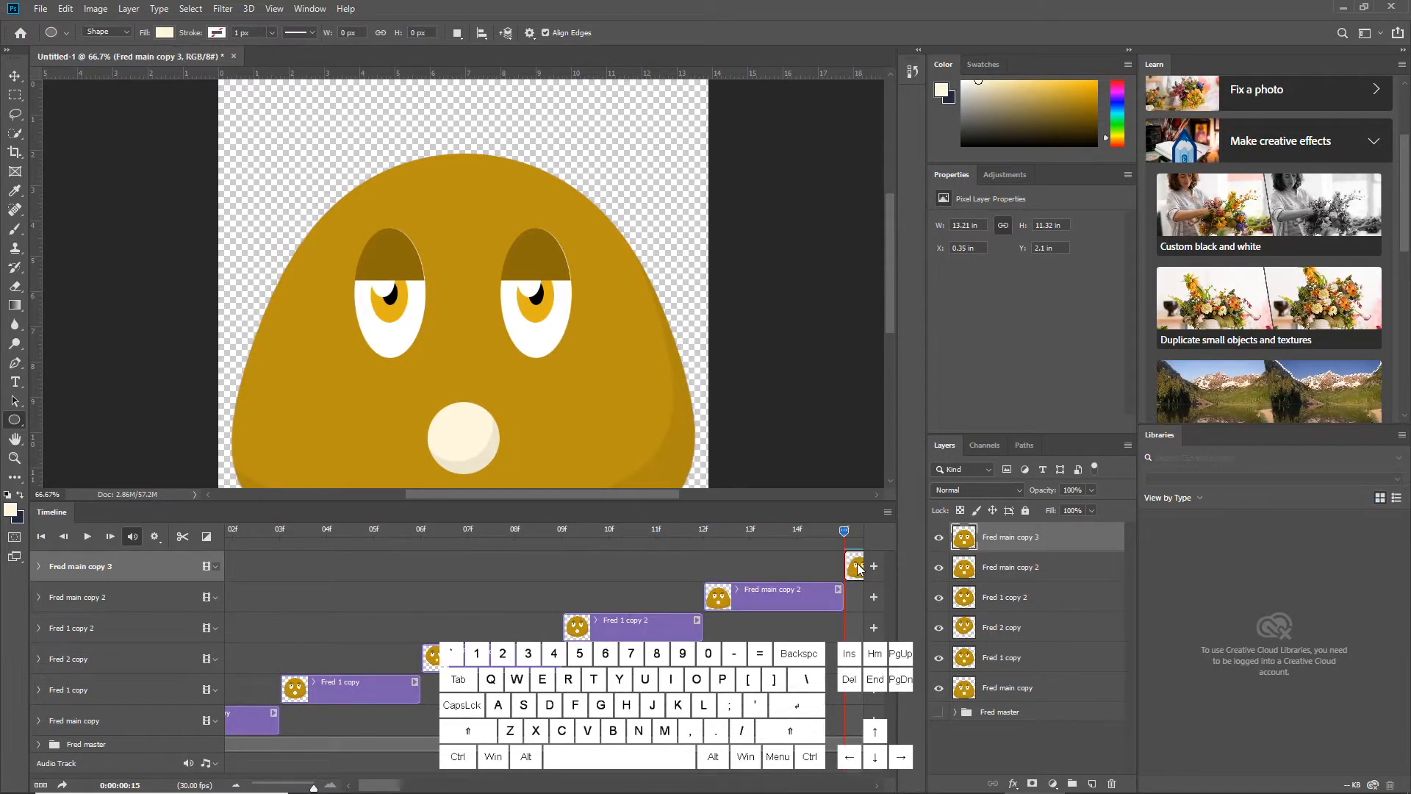
key(Delete)
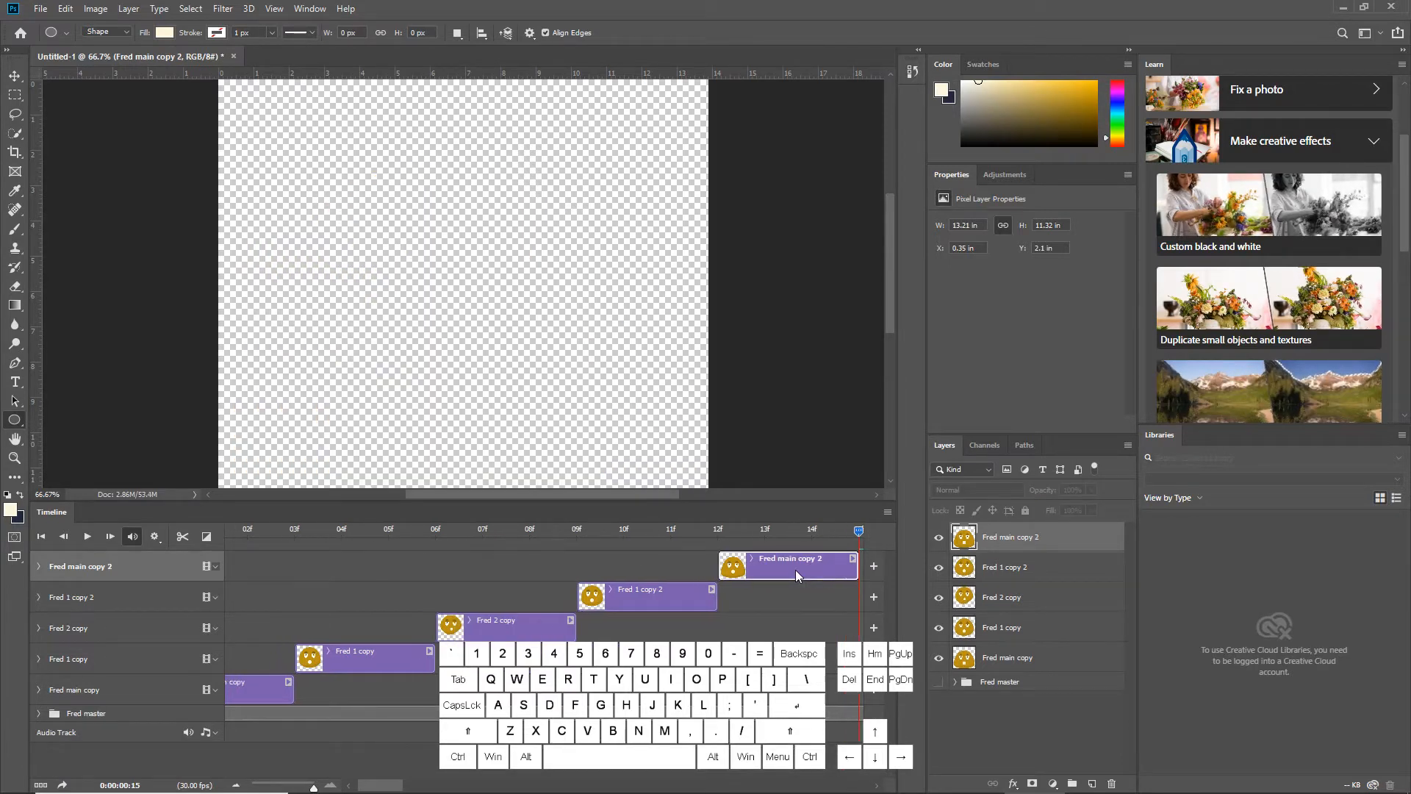
Drag the Fred master group track onto the Fred main copy track to form a video group
drag(409, 713, 328, 690)
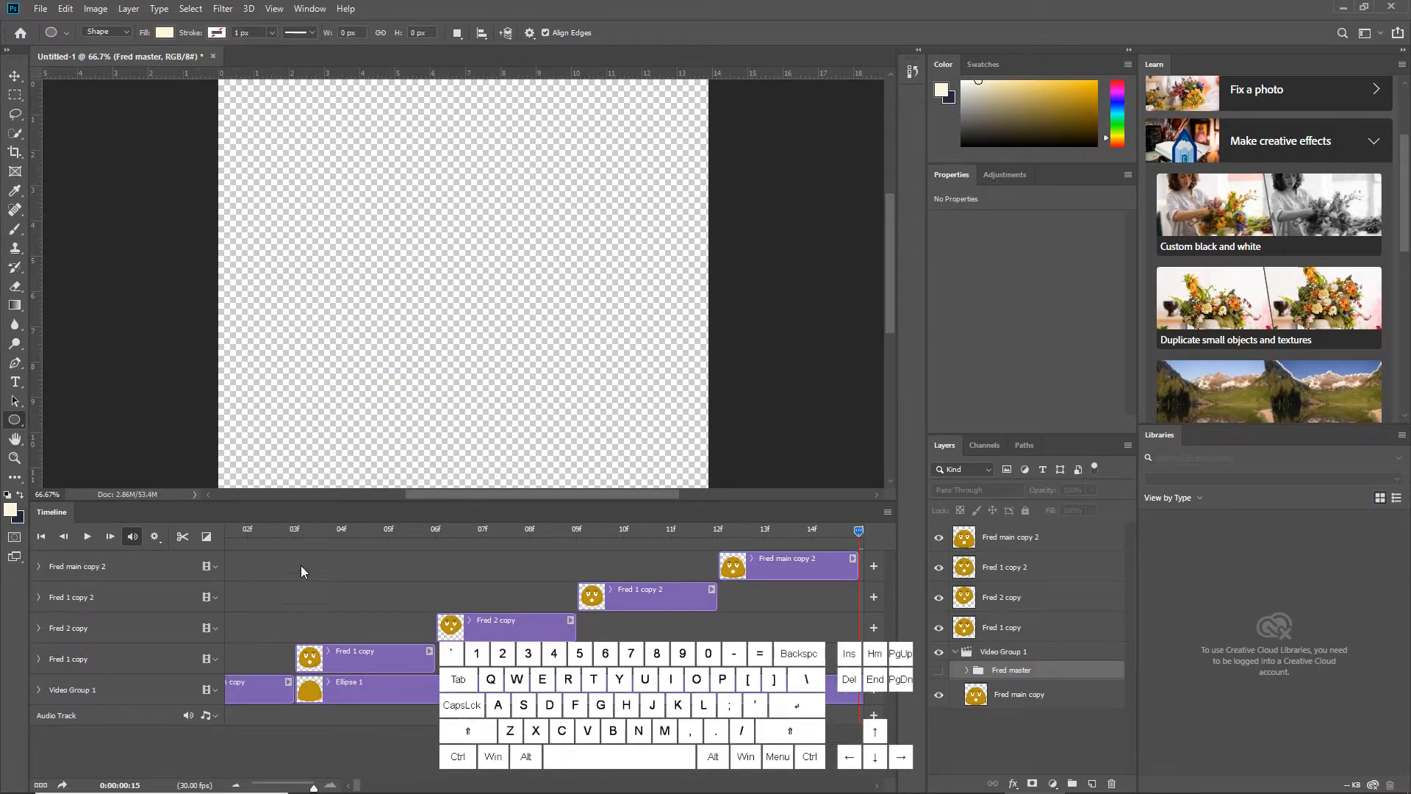
Undo the video group just formed, return the playhead to the first frame, and preview the animation
drag(296, 530, 217, 523)
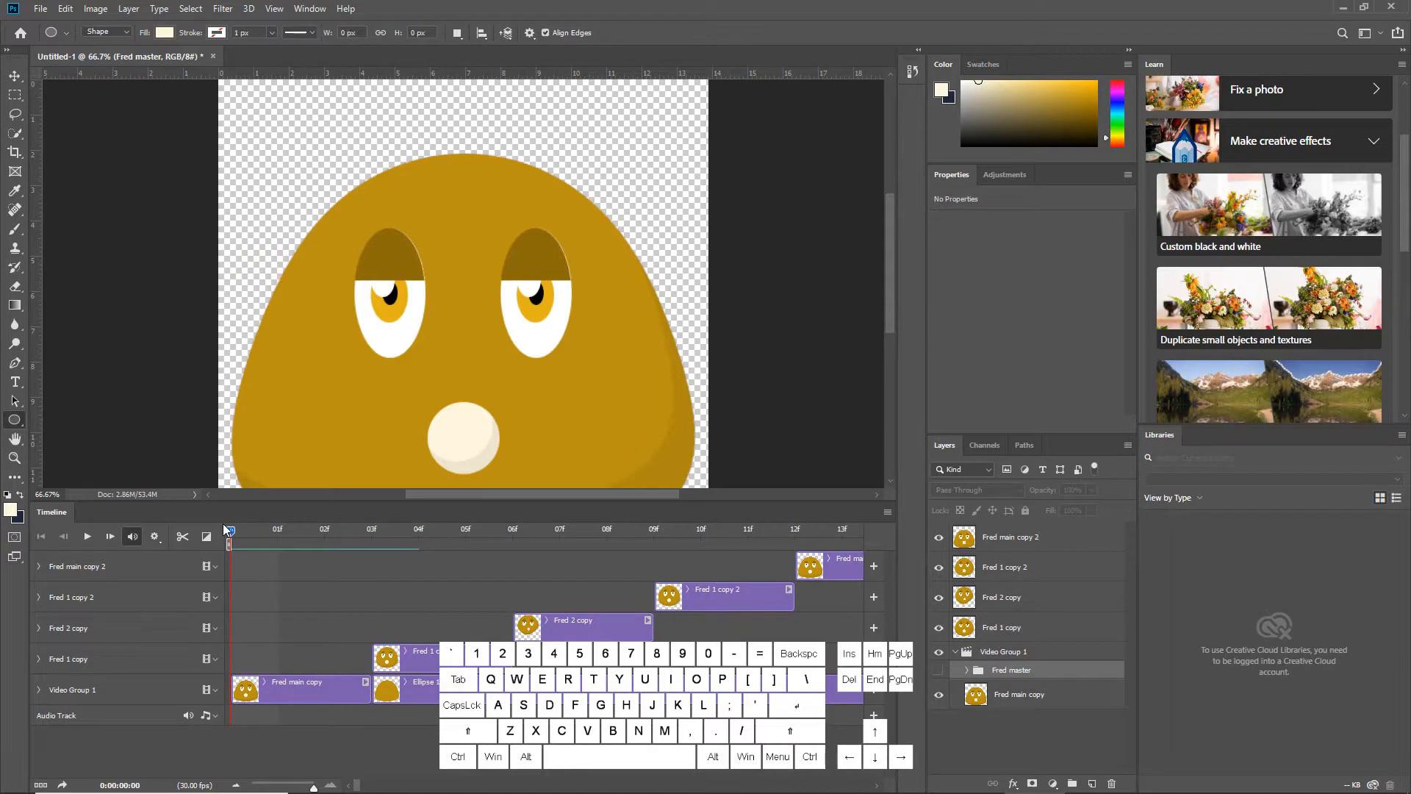
key(ctrl+z)
key(space)
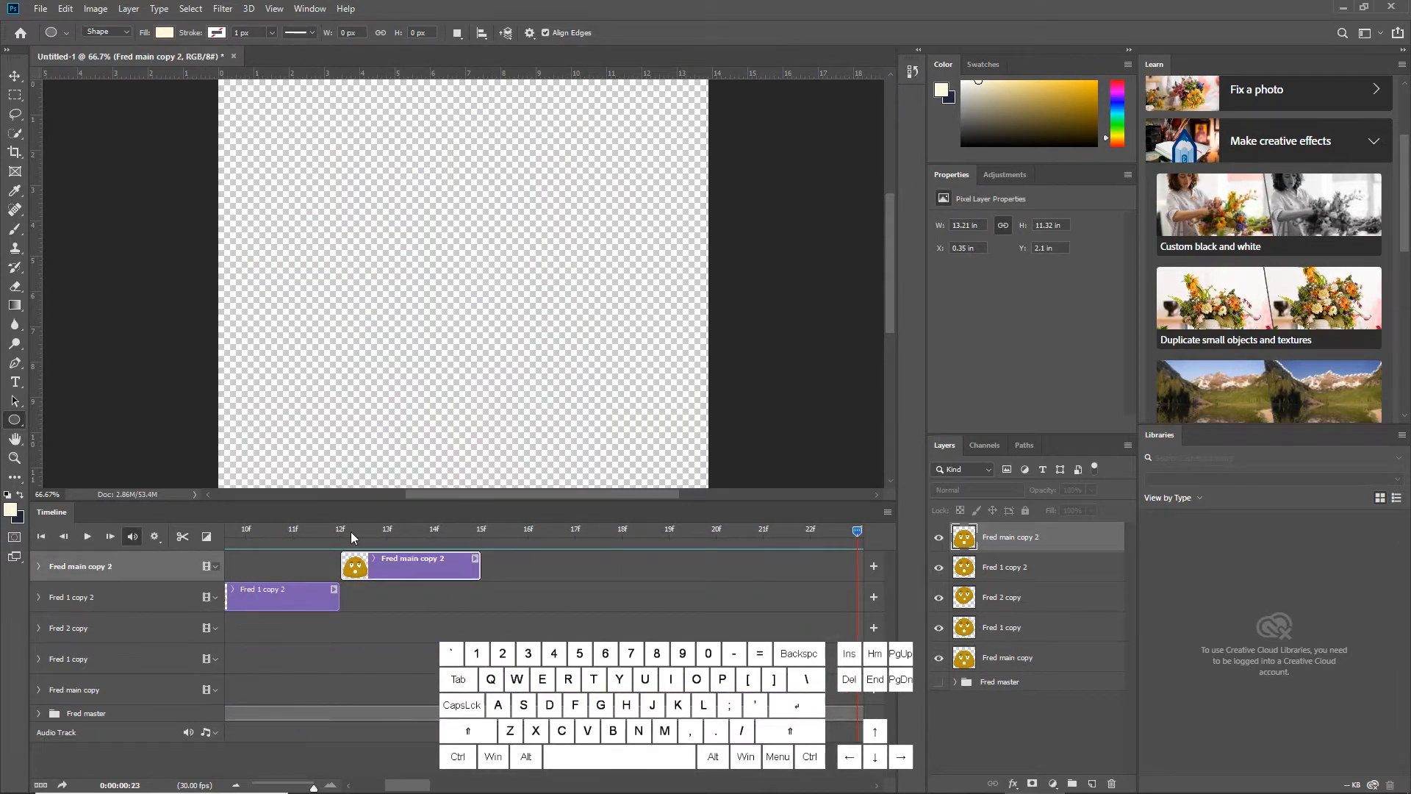
key(space)
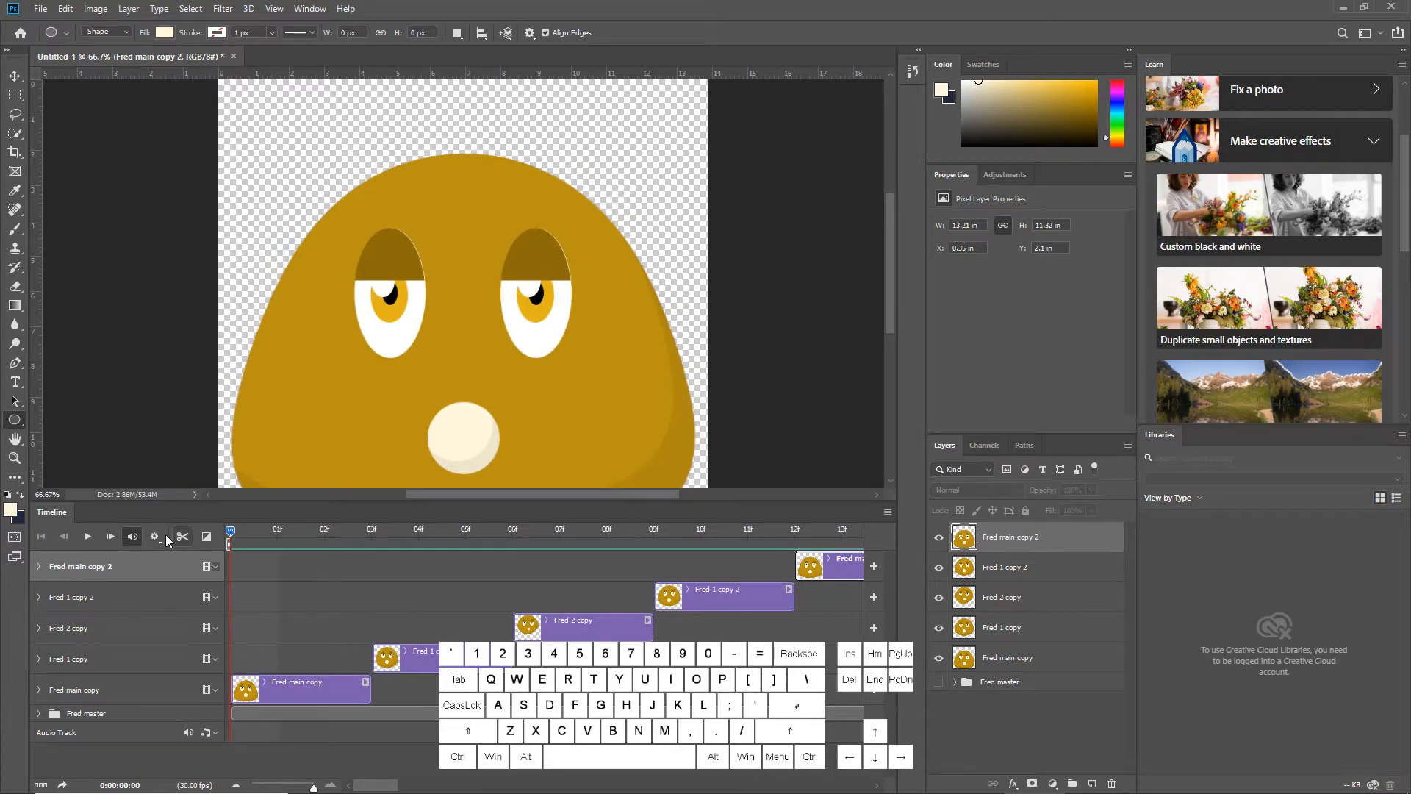
Shrink the timeline scale and pull the work area end in to where the last clip finishes
click(160, 536)
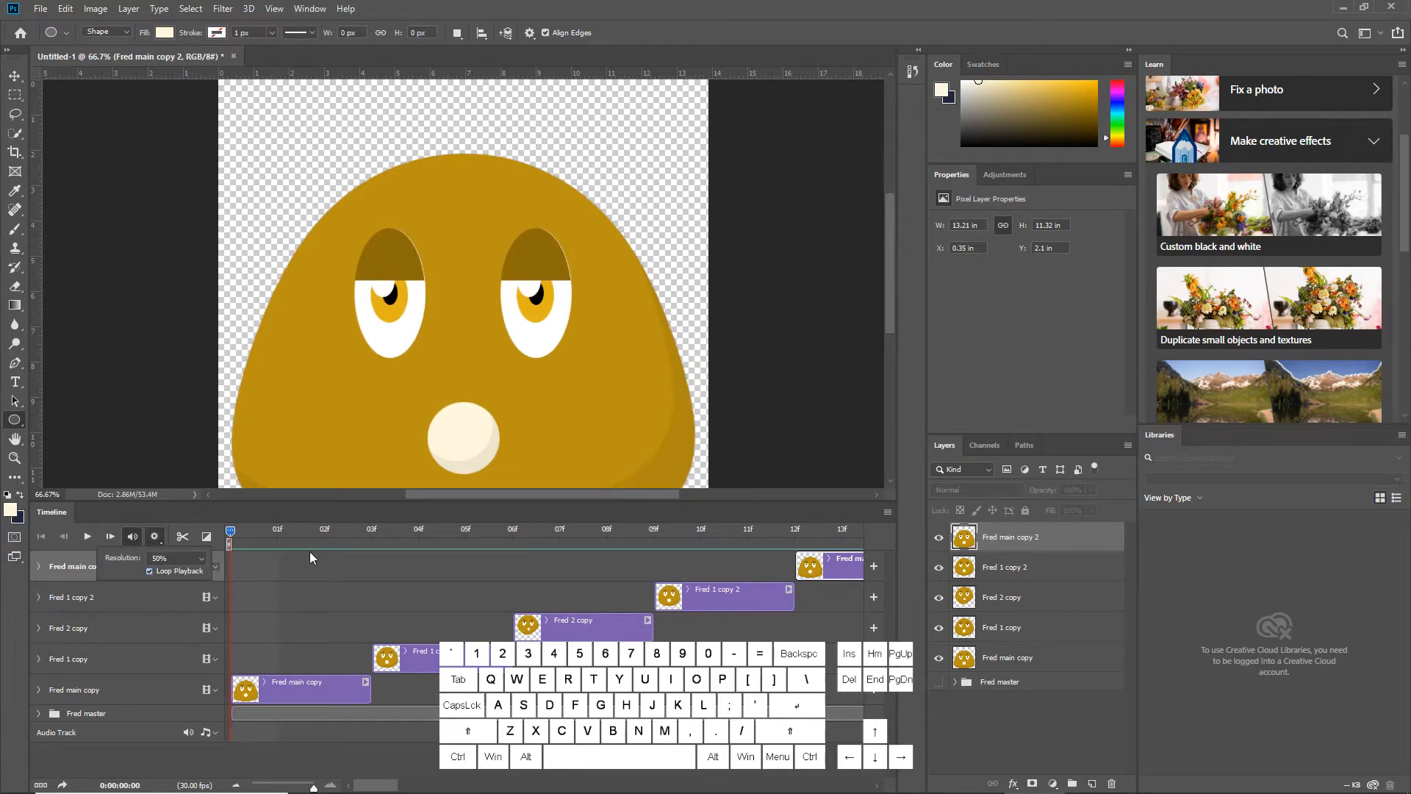
click(311, 785)
drag(311, 785, 270, 784)
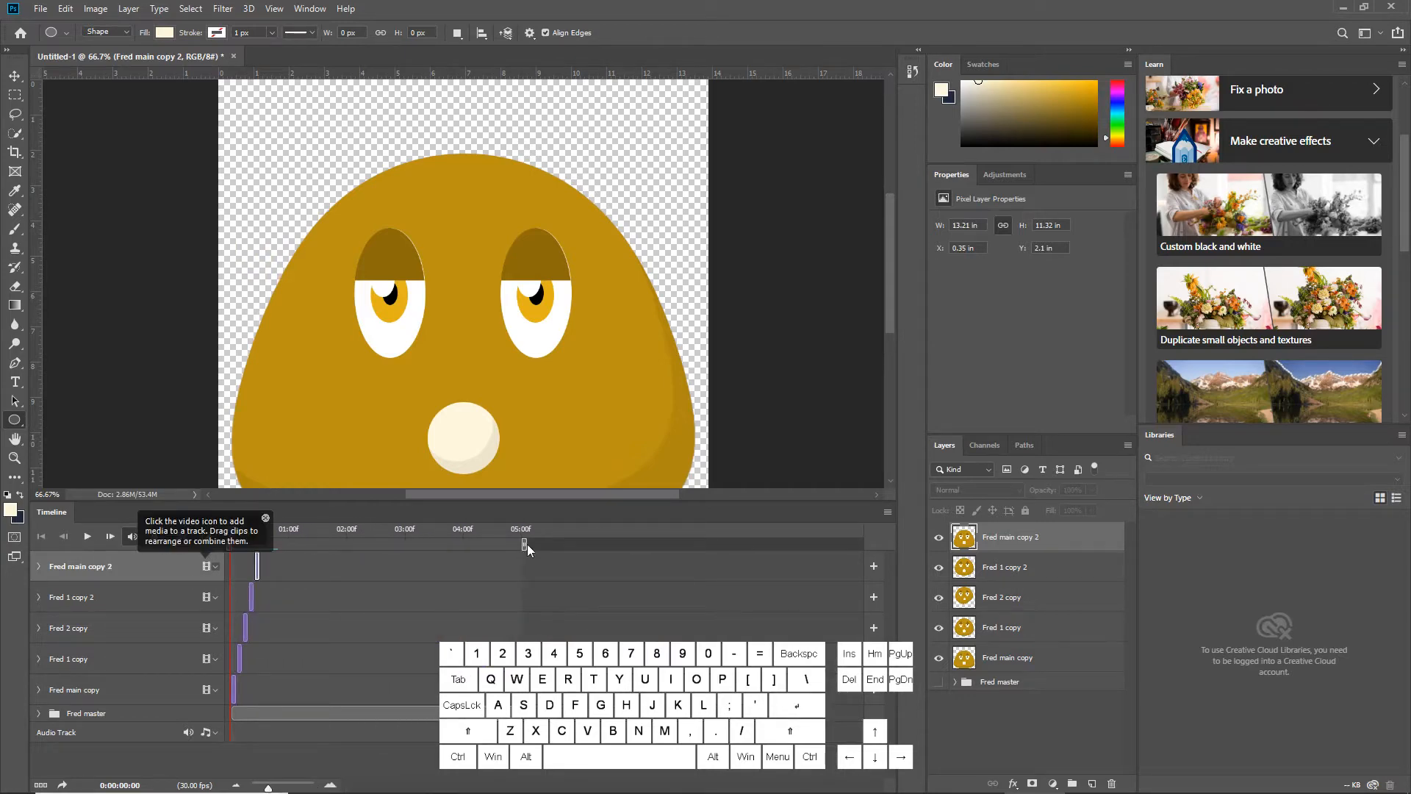
drag(527, 544, 266, 579)
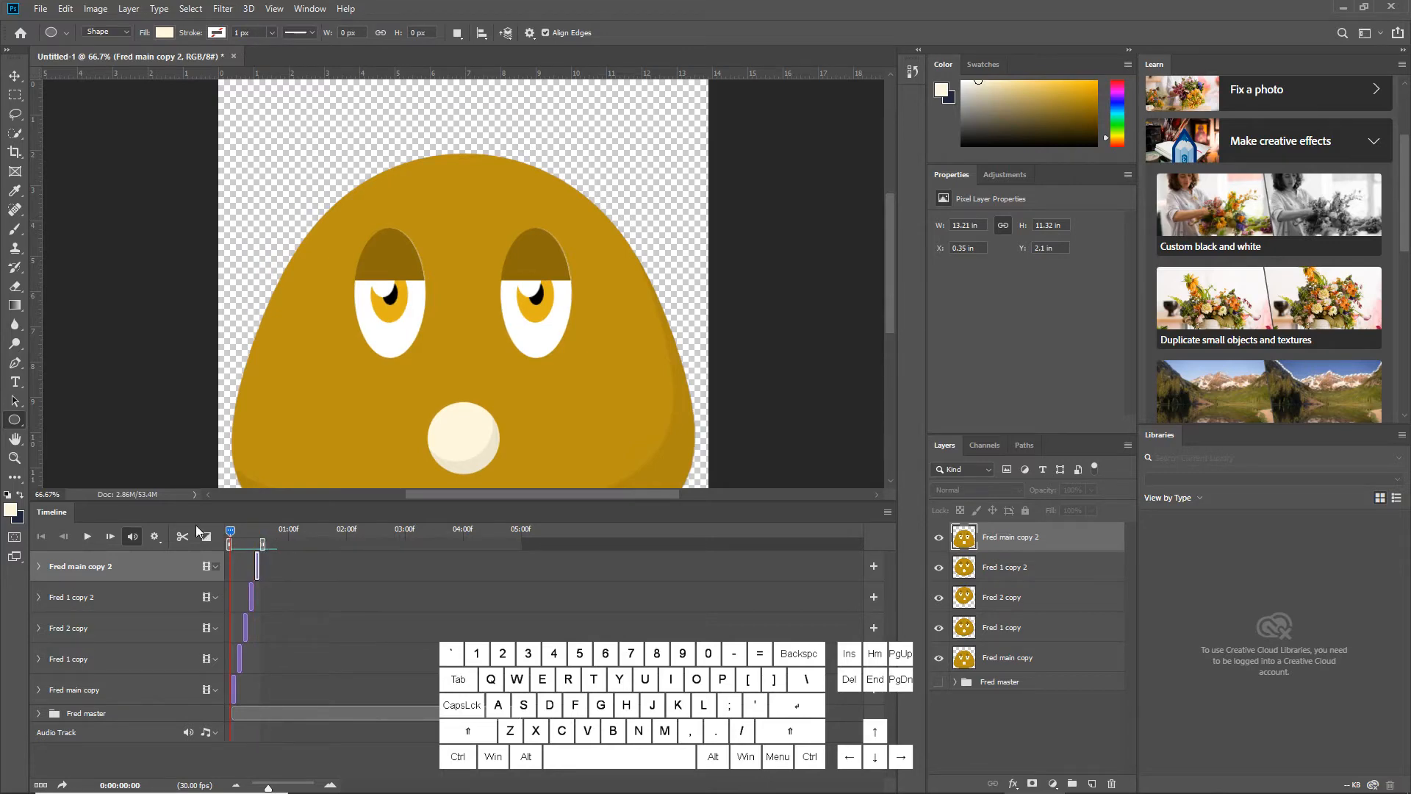
Play the looping animation and zoom the canvas view out to 50%
key(space)
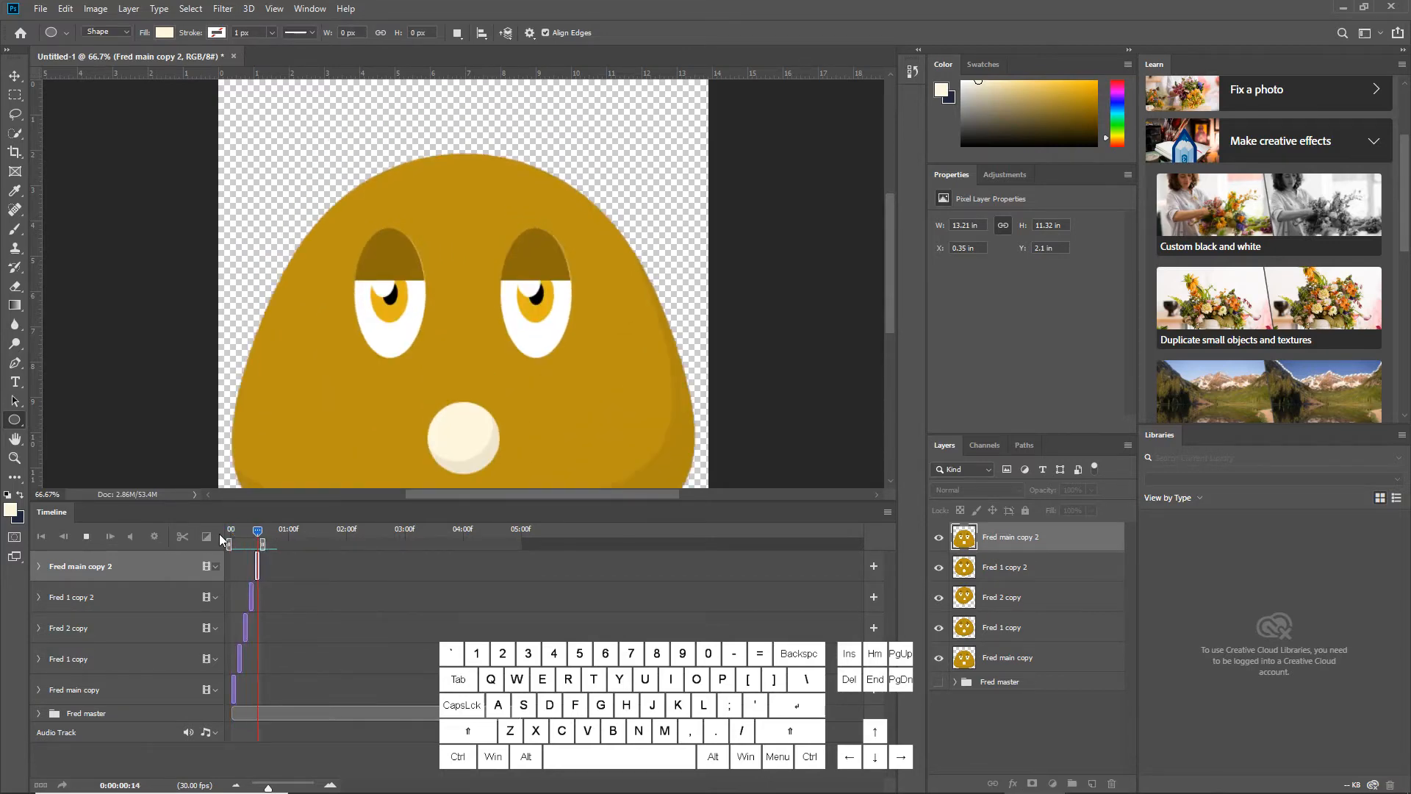
key(ctrl+minus)
key(ctrl+minus)
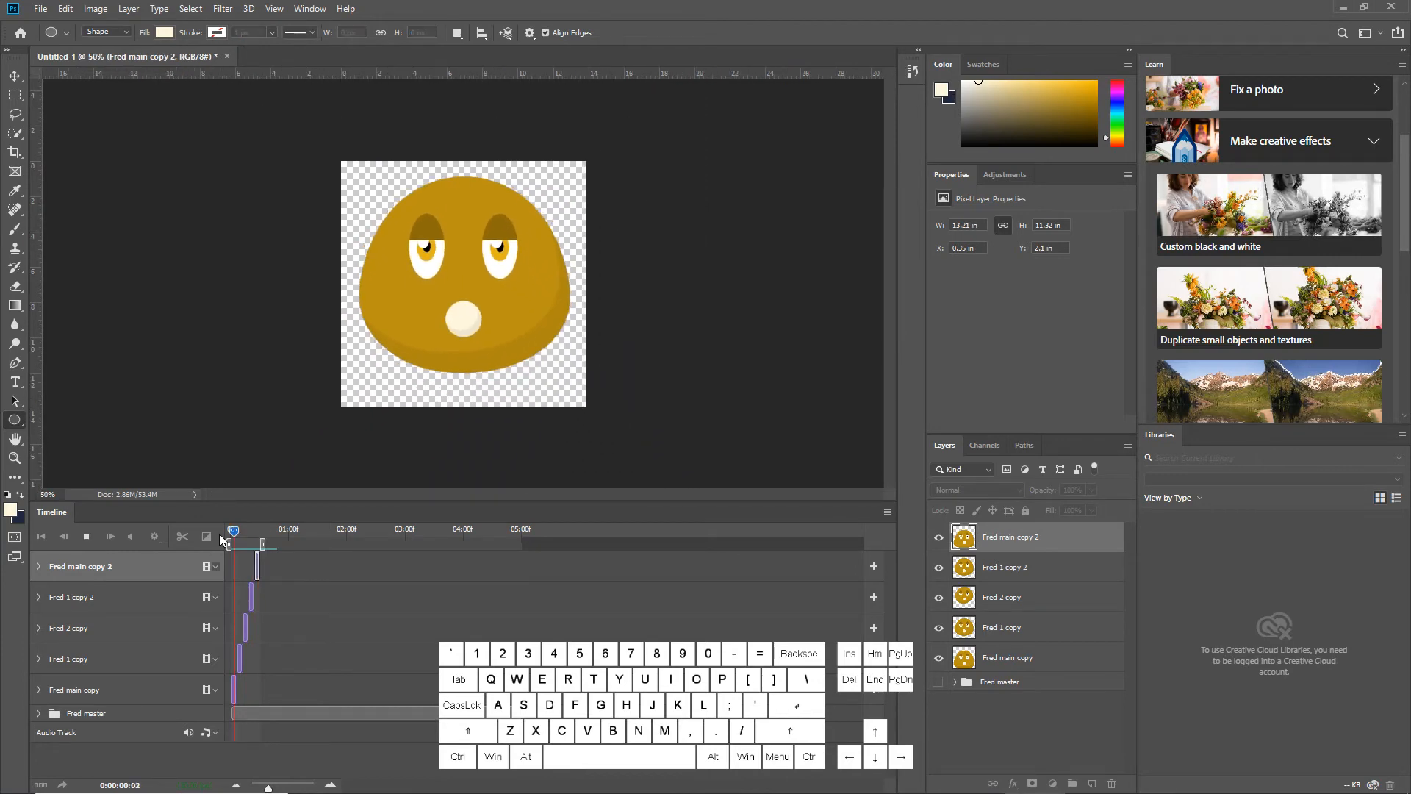